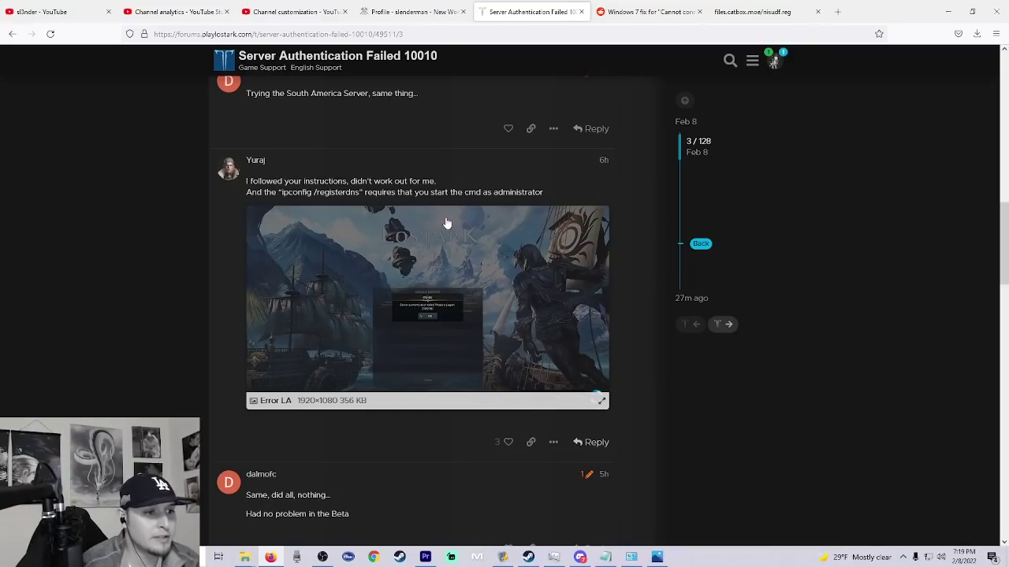
Step: View the thread's error screenshot full-size, then close it and scroll back up
{"action": "scroll", "coordinate": [444, 386], "scroll_direction": "up", "scroll_amount": 2}
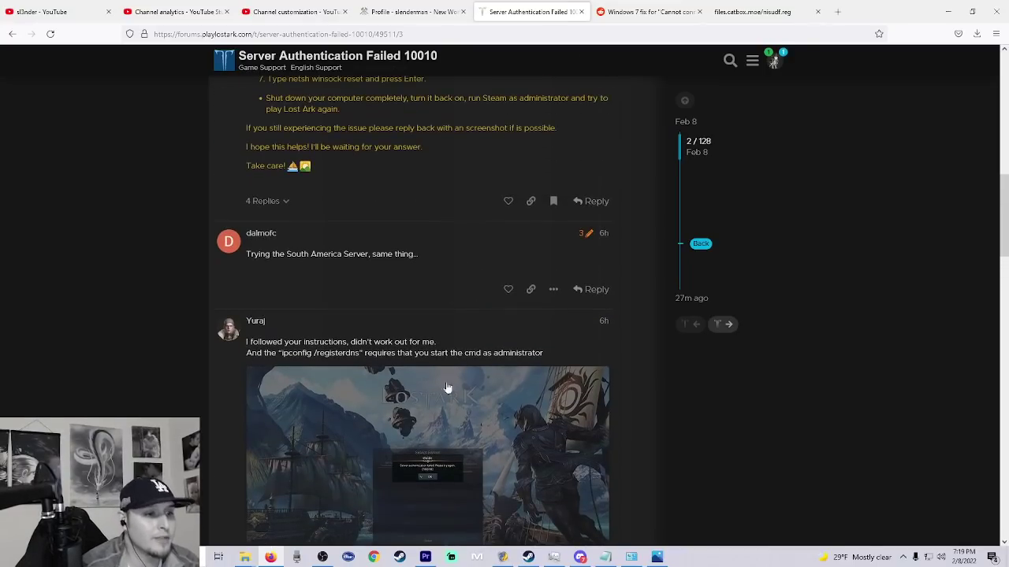
{"action": "left_click", "coordinate": [461, 426]}
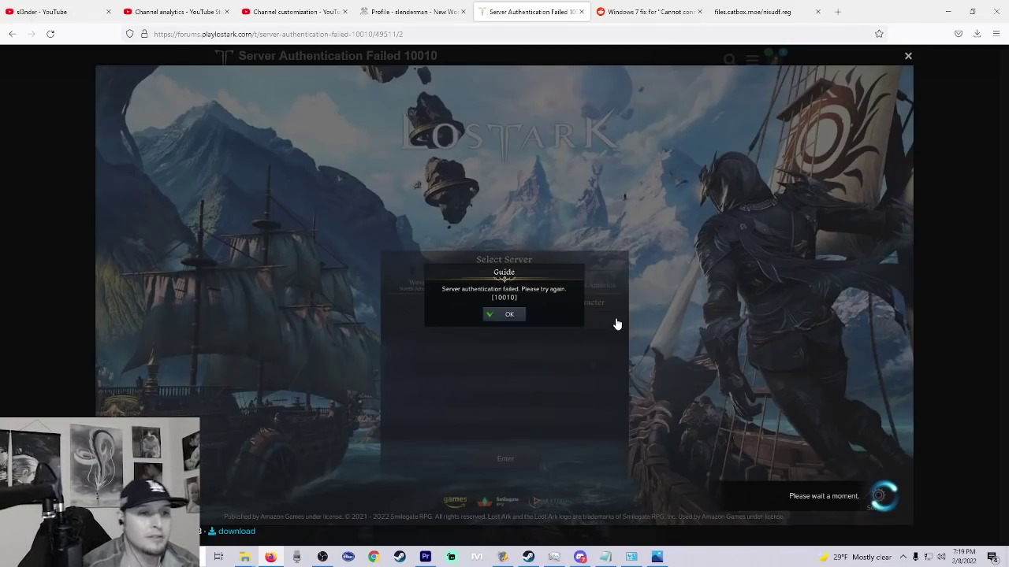
{"action": "left_click", "coordinate": [908, 56]}
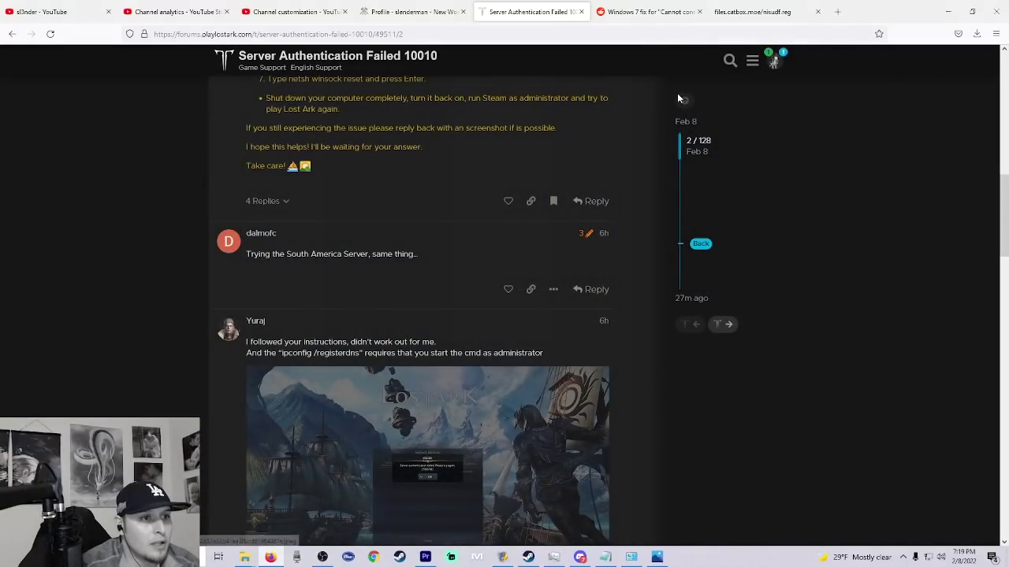
{"action": "left_click", "coordinate": [360, 29]}
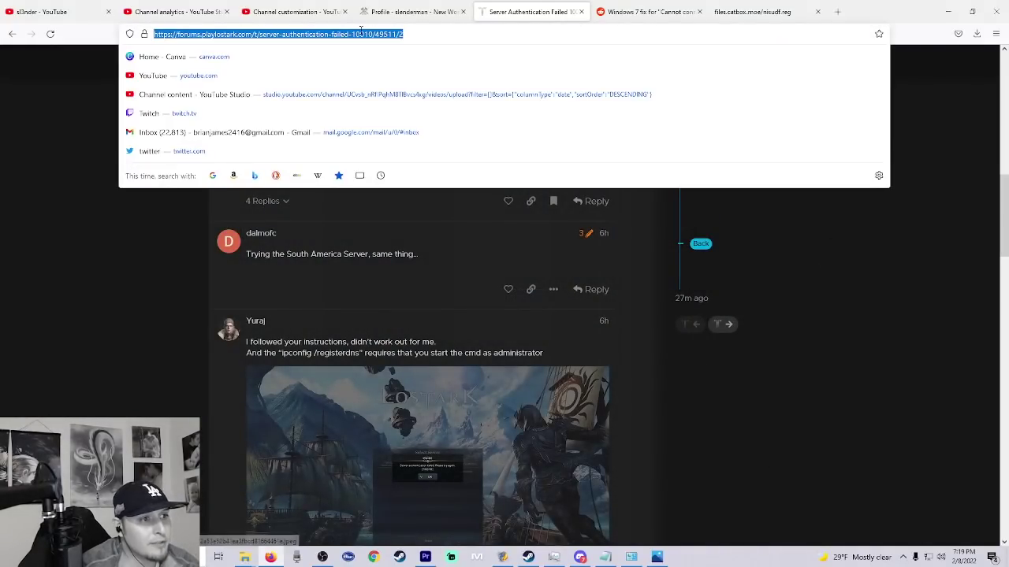
{"action": "left_click", "coordinate": [863, 276]}
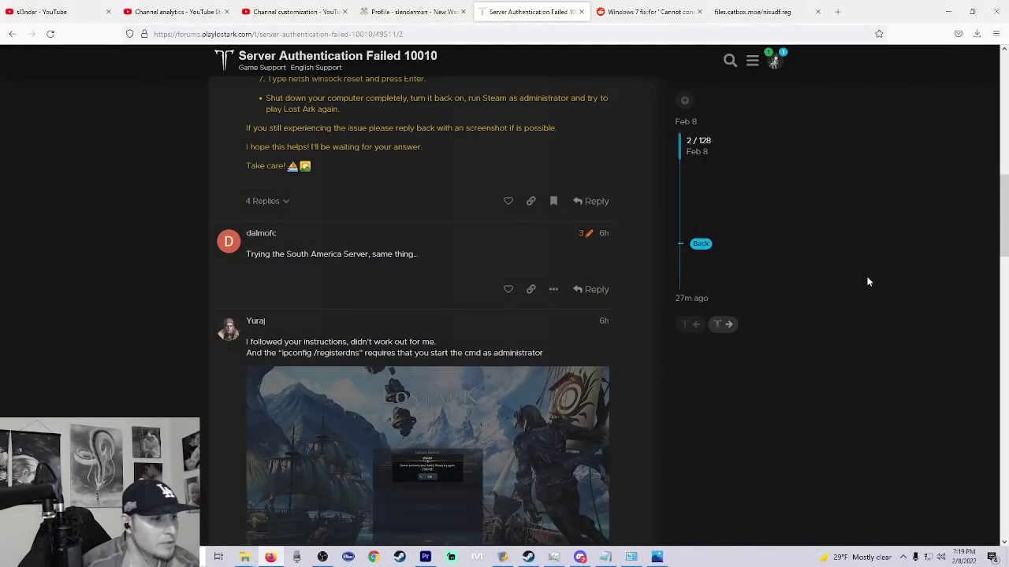
{"action": "scroll", "coordinate": [402, 181], "scroll_direction": "up", "scroll_amount": 3}
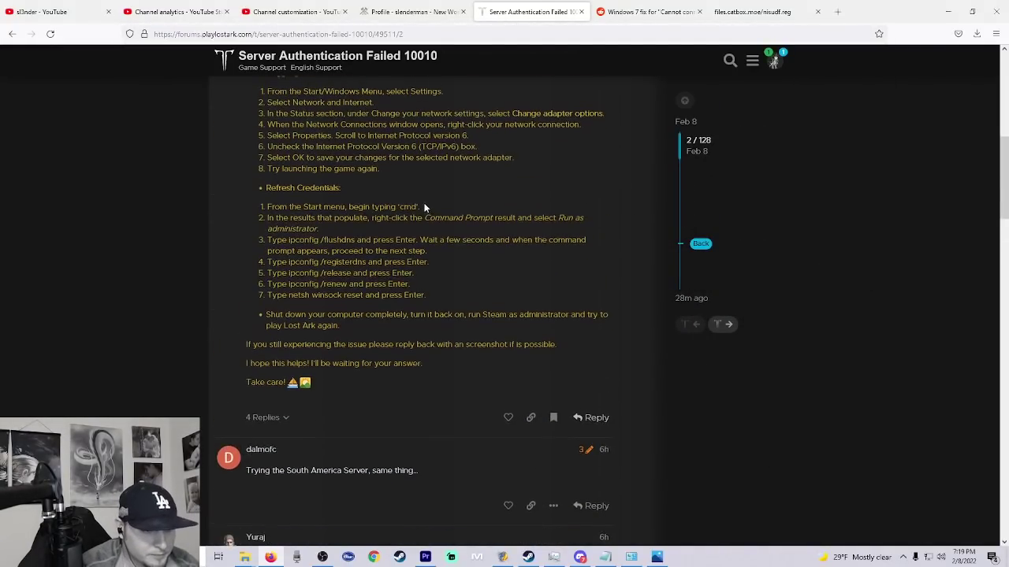
{"action": "scroll", "coordinate": [426, 208], "scroll_direction": "up", "scroll_amount": 2}
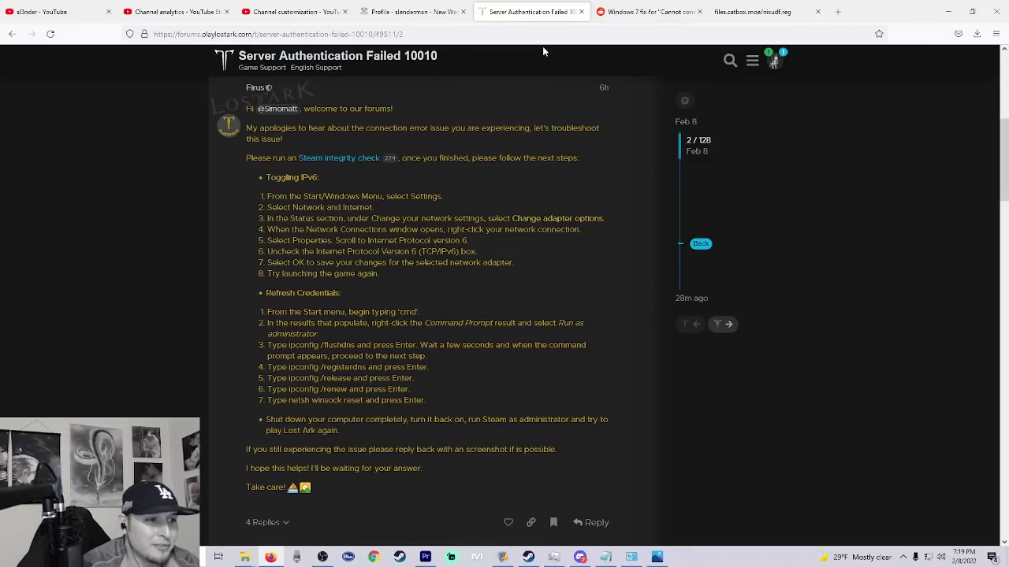
Step: Highlight the moderator's reply text and enlarge the error screenshot in it
{"action": "left_click_drag", "start_coordinate": [510, 130], "coordinate": [451, 129]}
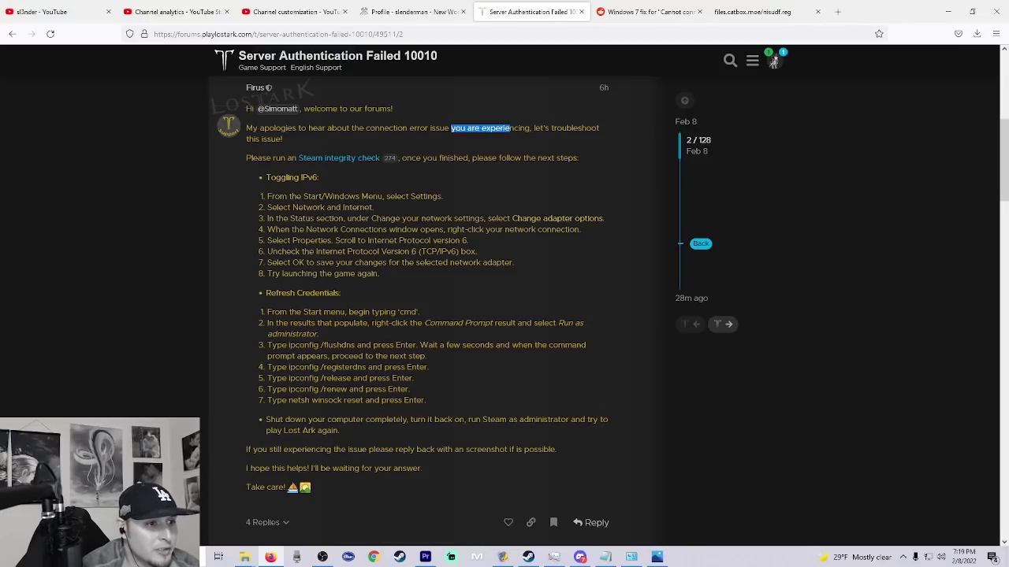
{"action": "left_click", "coordinate": [483, 126]}
{"action": "left_click_drag", "start_coordinate": [599, 129], "coordinate": [500, 131]}
{"action": "scroll", "coordinate": [465, 165], "scroll_direction": "up", "scroll_amount": 5}
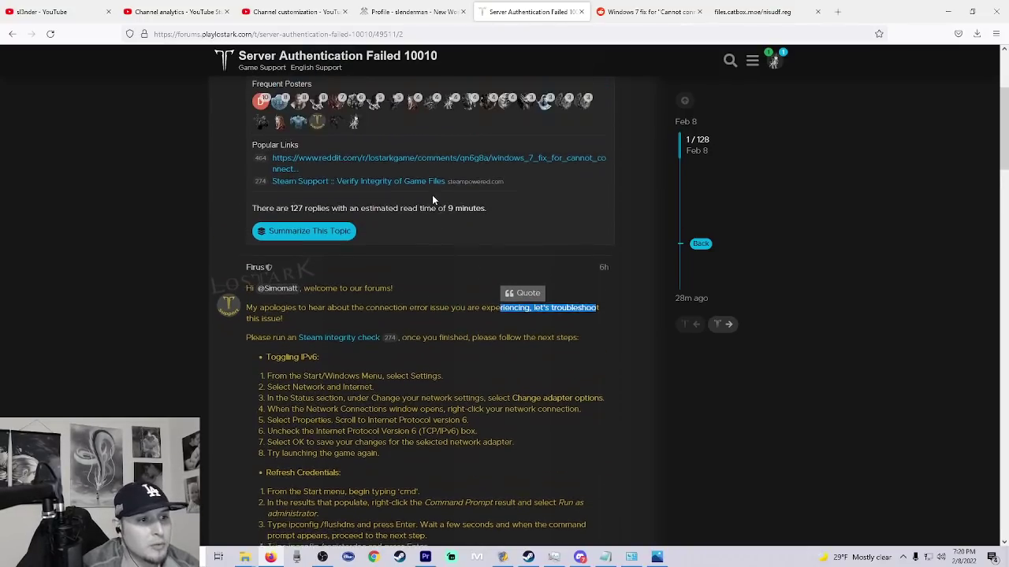
{"action": "scroll", "coordinate": [439, 207], "scroll_direction": "down", "scroll_amount": 12}
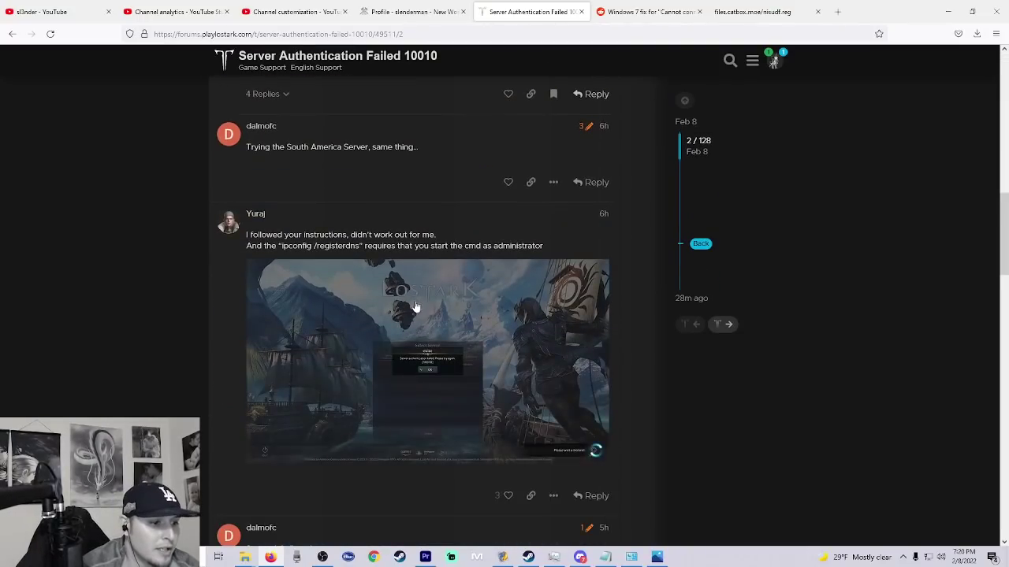
{"action": "left_click", "coordinate": [448, 347]}
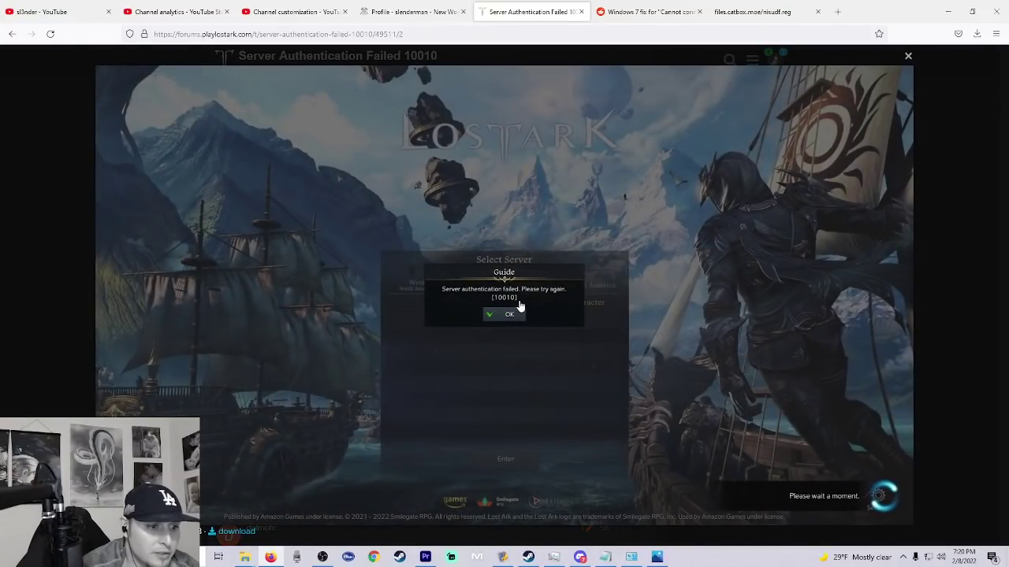
Step: Glance at the New World profile, return to the Server Authentication Failed thread, and close the screenshot
{"action": "left_click", "coordinate": [420, 15]}
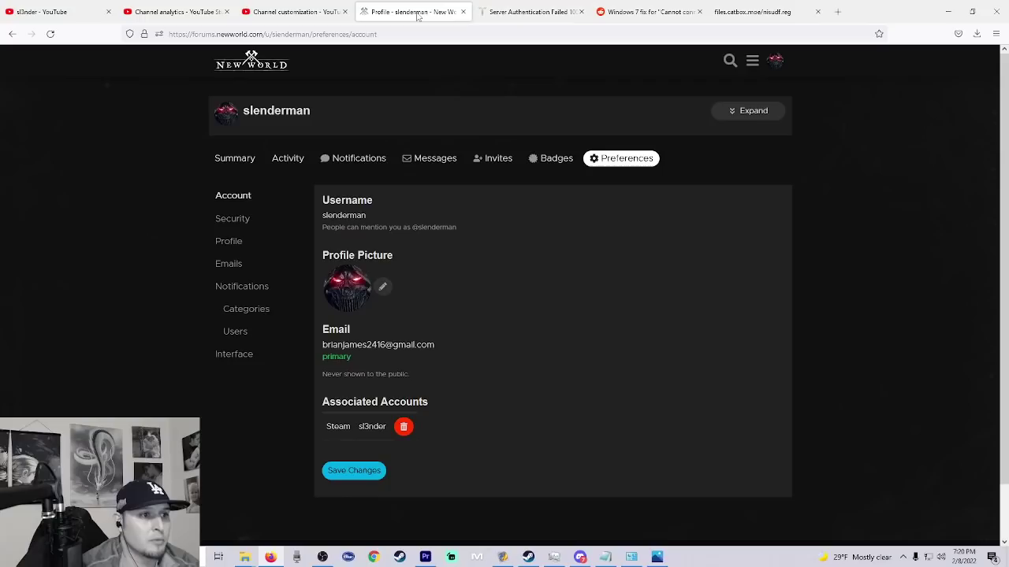
{"action": "left_click", "coordinate": [505, 15]}
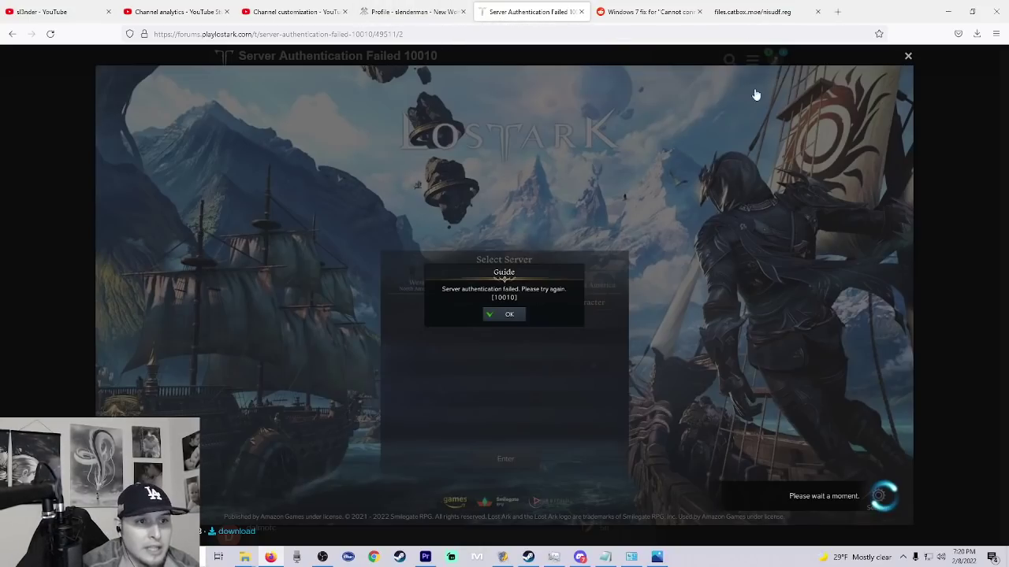
{"action": "left_click", "coordinate": [907, 59]}
{"action": "scroll", "coordinate": [501, 233], "scroll_direction": "up", "scroll_amount": 15}
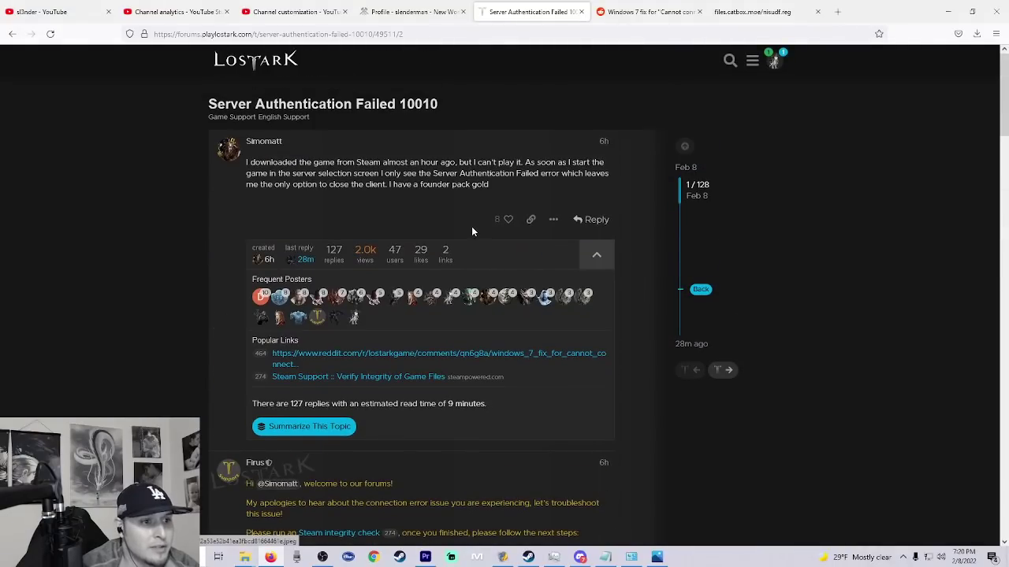
{"action": "scroll", "coordinate": [472, 226], "scroll_direction": "down", "scroll_amount": 4}
Step: Return to the thread's first post via its base address, then switch to Steam's Lost Ark page
{"action": "left_click", "coordinate": [315, 34]}
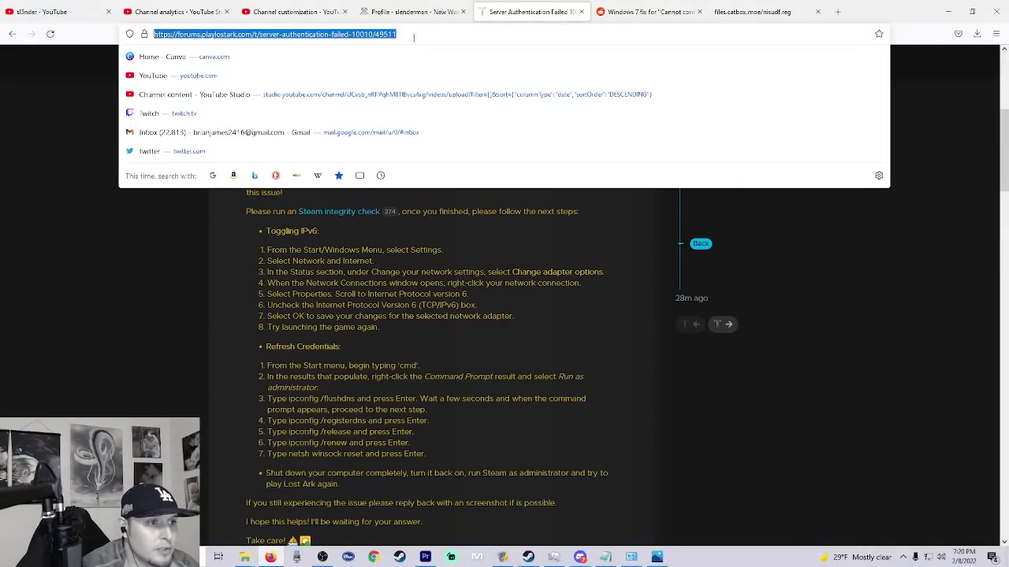
{"action": "left_click", "coordinate": [788, 277]}
{"action": "left_click", "coordinate": [681, 241]}
{"action": "scroll", "coordinate": [630, 261], "scroll_direction": "up", "scroll_amount": 5}
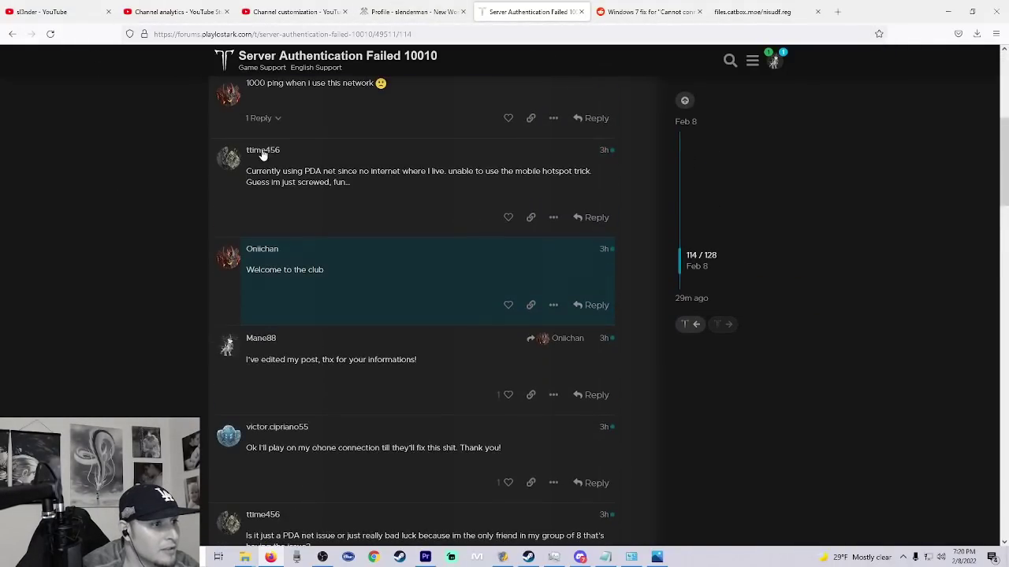
{"action": "left_click_drag", "start_coordinate": [671, 265], "coordinate": [679, 126]}
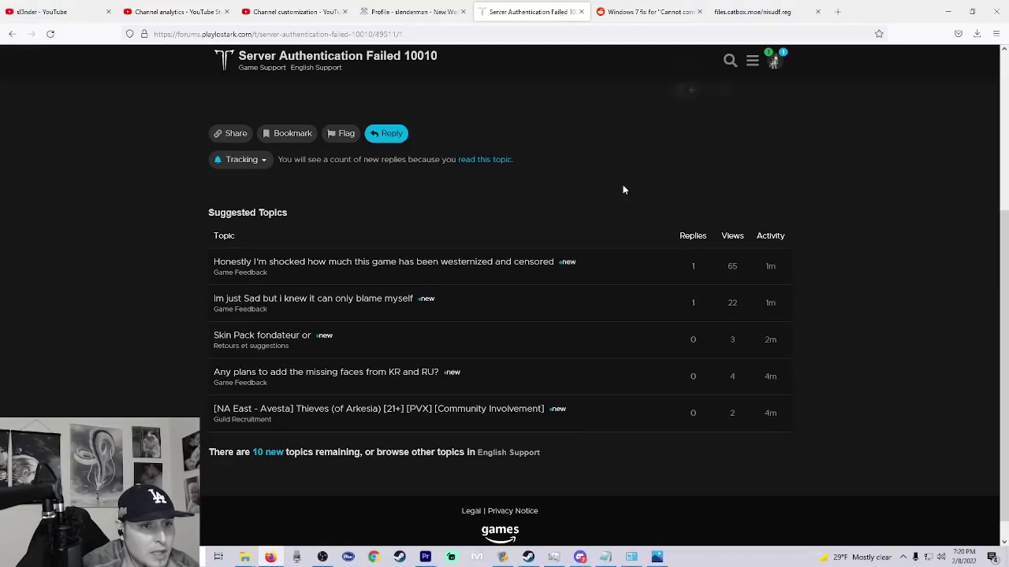
{"action": "scroll", "coordinate": [423, 242], "scroll_direction": "down", "scroll_amount": 4}
{"action": "scroll", "coordinate": [355, 260], "scroll_direction": "up", "scroll_amount": 2}
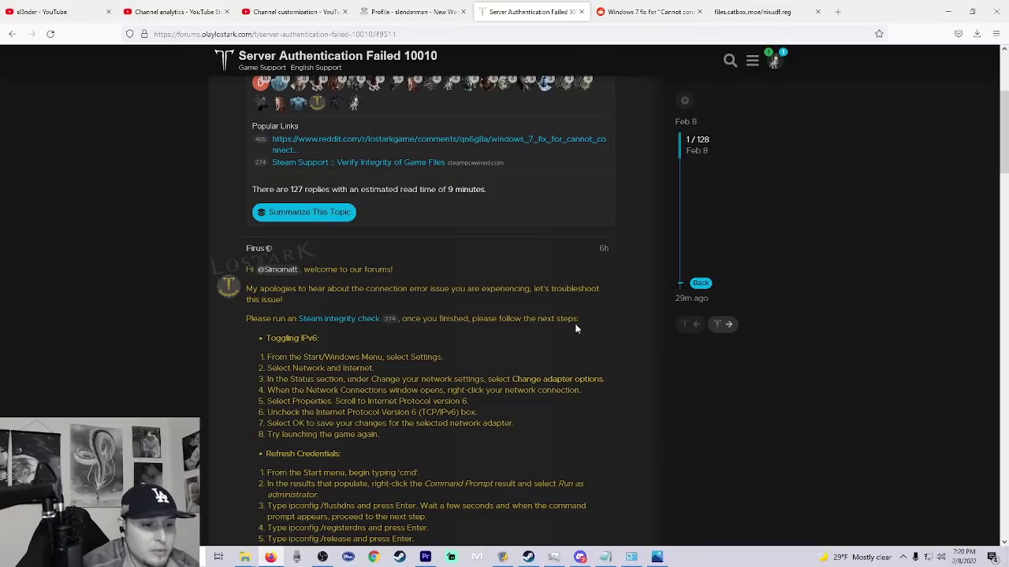
{"action": "left_click", "coordinate": [528, 556]}
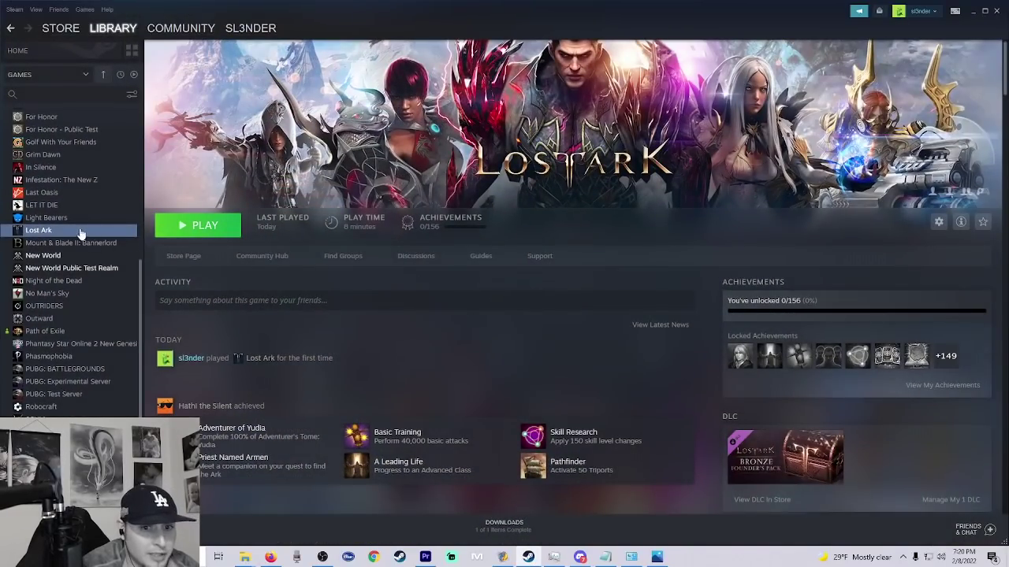
Step: Run Verify integrity of game files from Lost Ark's Properties > Local Files, then return to the forum
{"action": "left_click", "coordinate": [939, 224]}
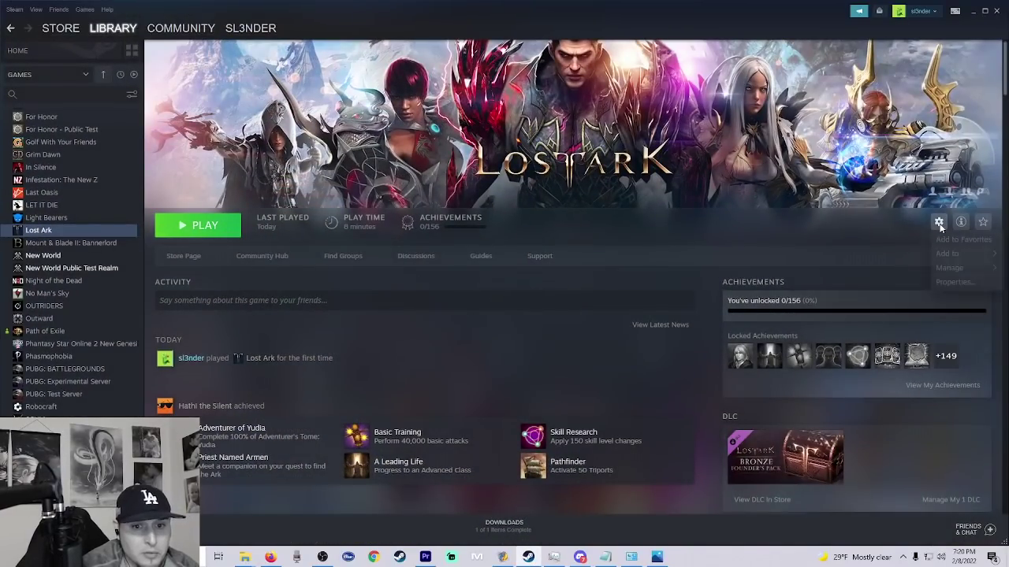
{"action": "left_click", "coordinate": [954, 284]}
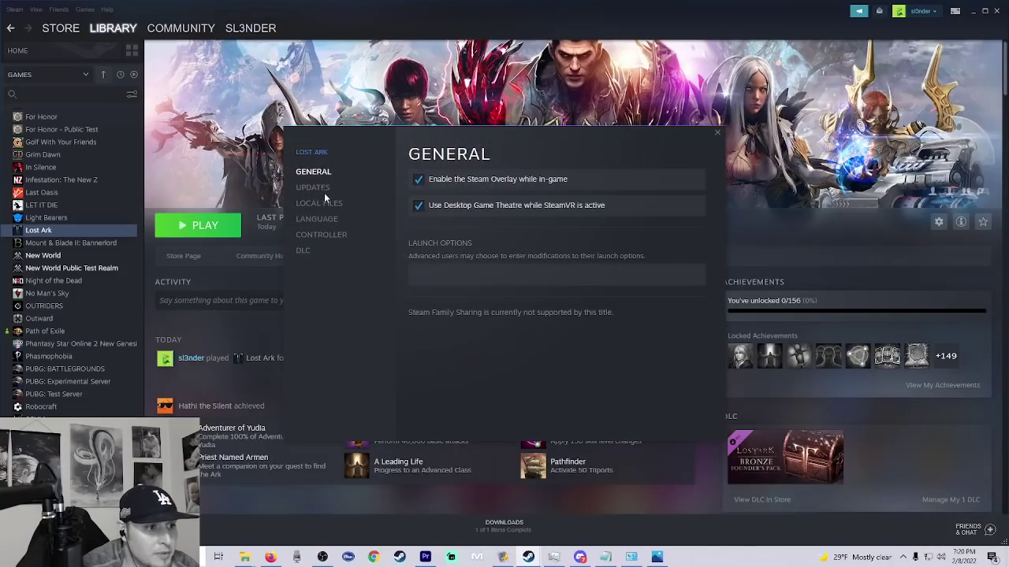
{"action": "left_click", "coordinate": [313, 205]}
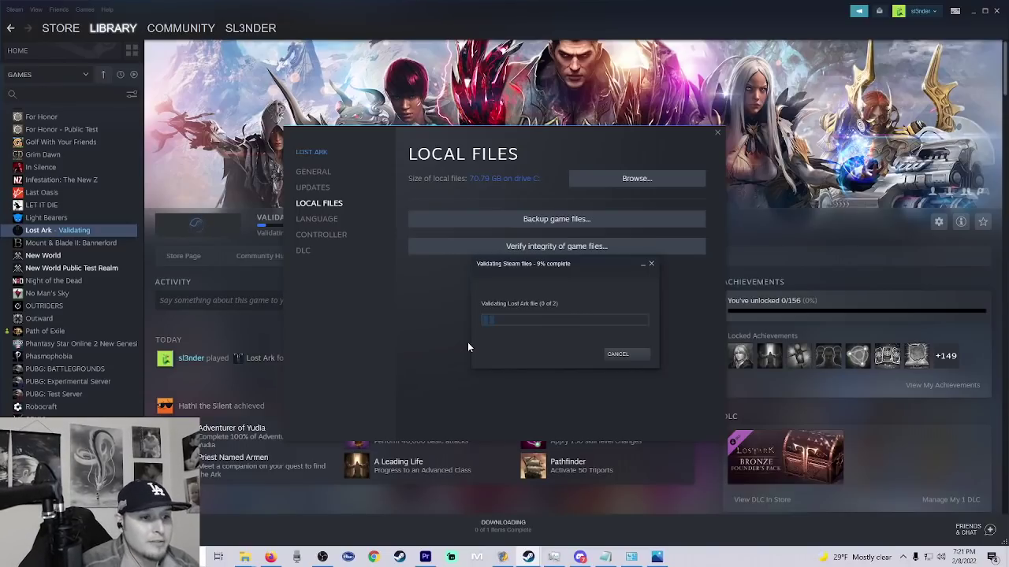
{"action": "key", "text": "alt+Tab"}
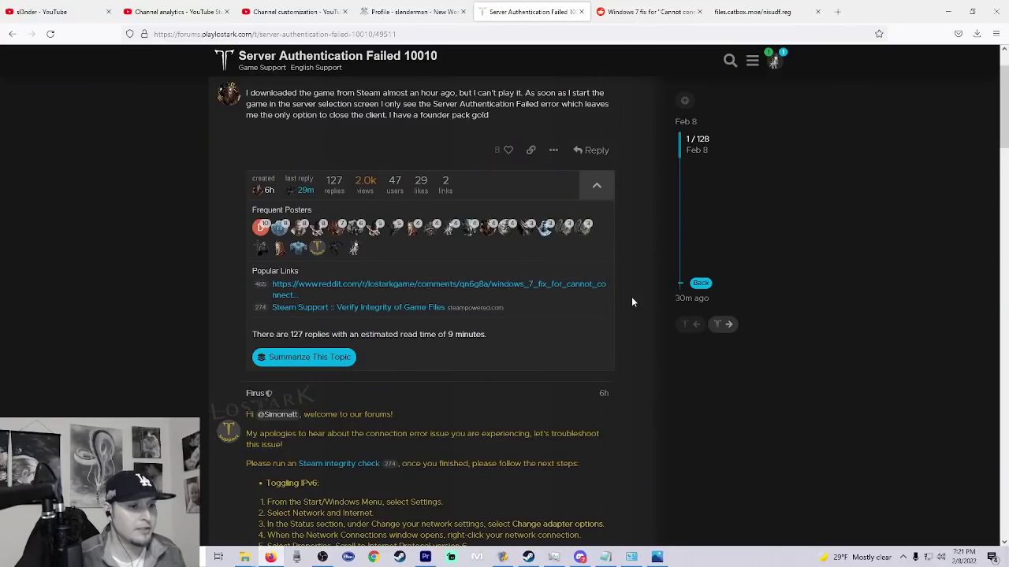
{"action": "scroll", "coordinate": [521, 283], "scroll_direction": "down", "scroll_amount": 3}
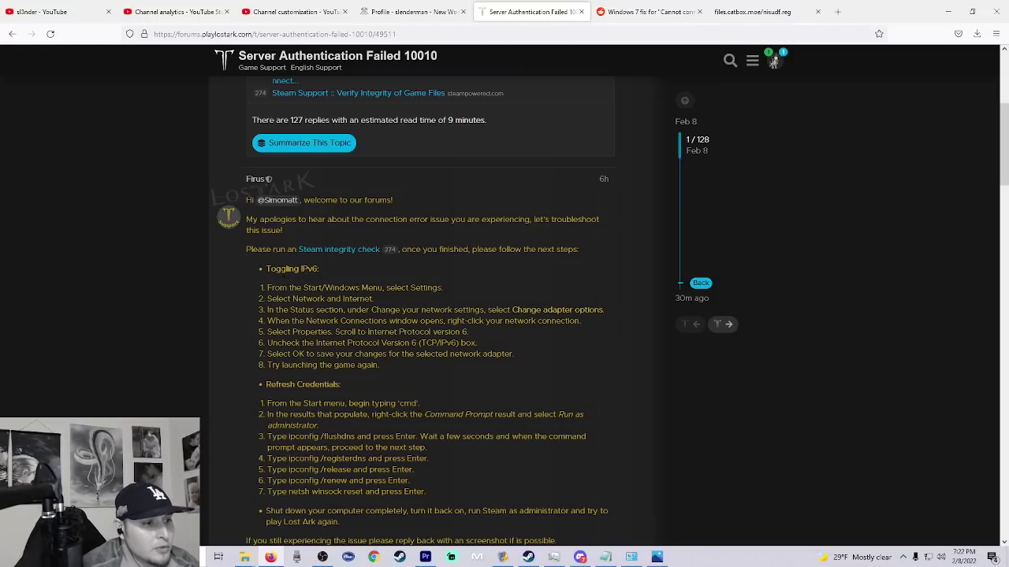
{"action": "left_click_drag", "start_coordinate": [343, 271], "coordinate": [301, 269]}
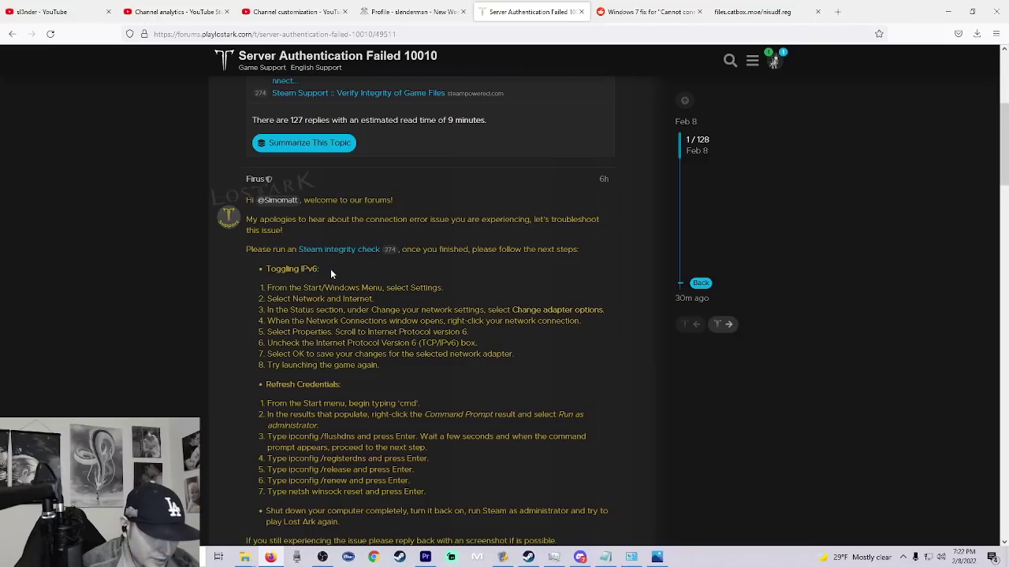
{"action": "left_click_drag", "start_coordinate": [337, 271], "coordinate": [301, 269]}
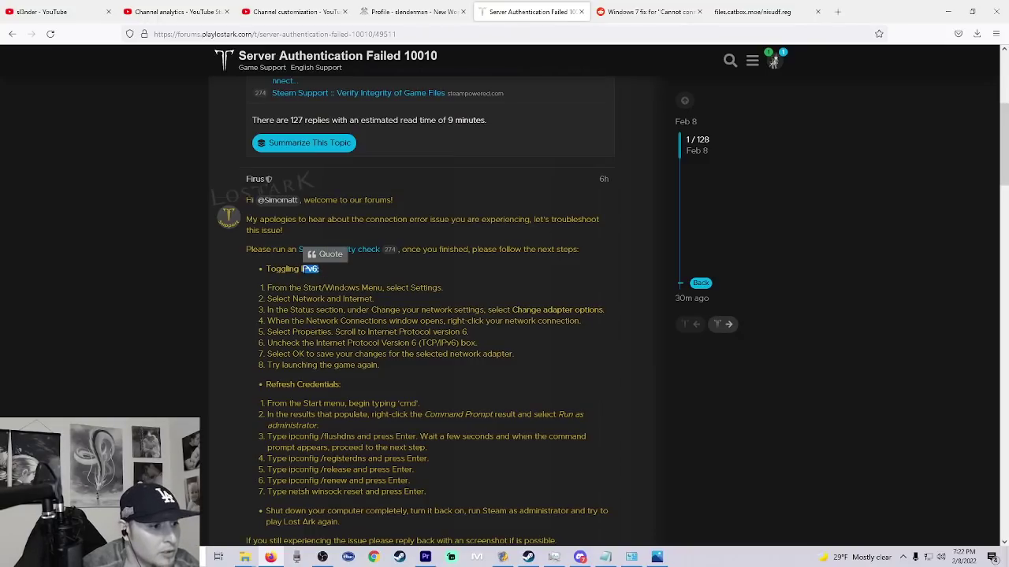
{"action": "left_click", "coordinate": [277, 294]}
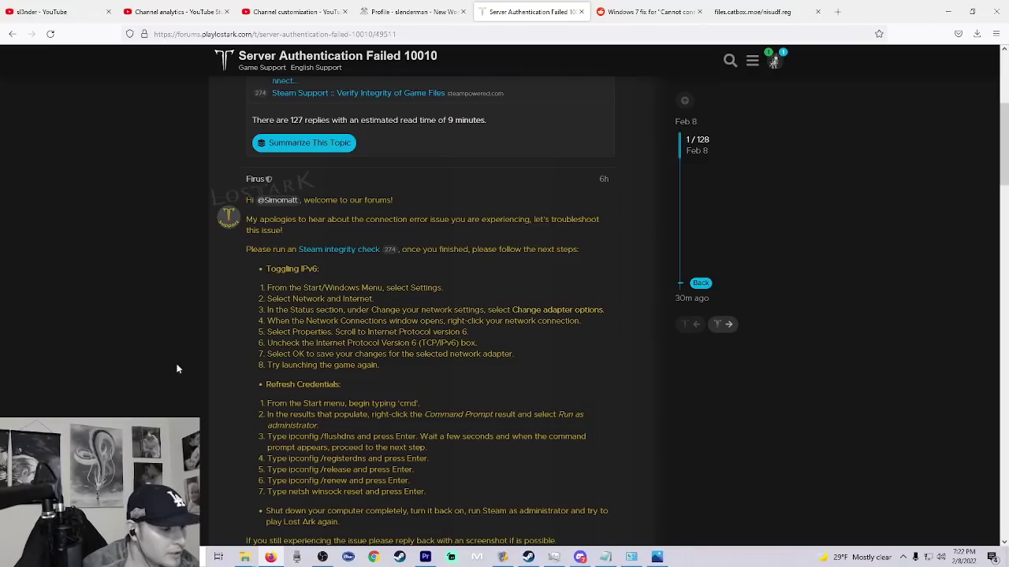
Step: Open Network and Sharing Center from a 'control panel' Start search
{"action": "key", "text": "super+s"}
{"action": "type", "text": "control panel"}
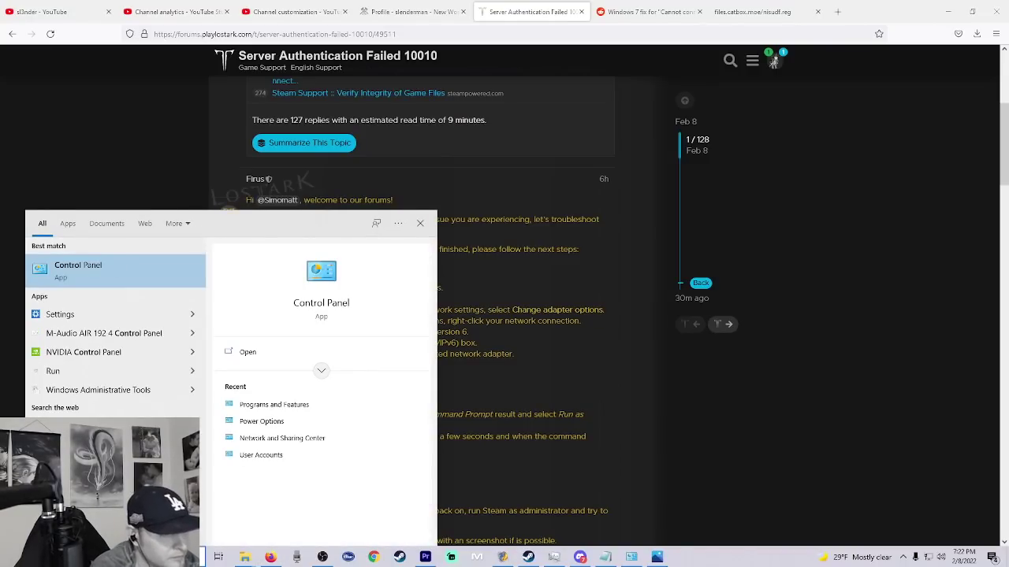
{"action": "left_click", "coordinate": [138, 273]}
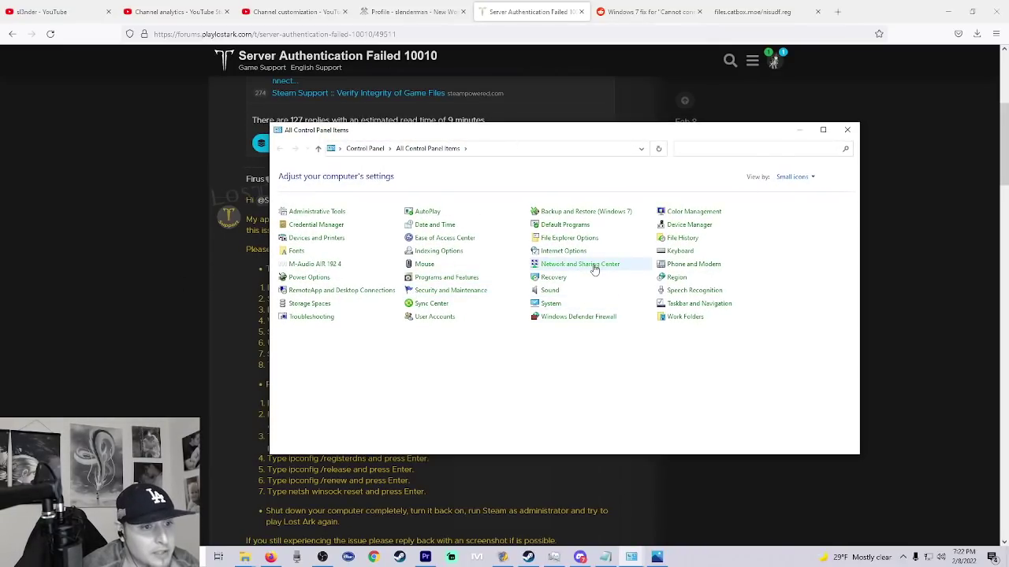
{"action": "left_click", "coordinate": [583, 265]}
{"action": "left_click_drag", "start_coordinate": [481, 133], "coordinate": [460, 144]}
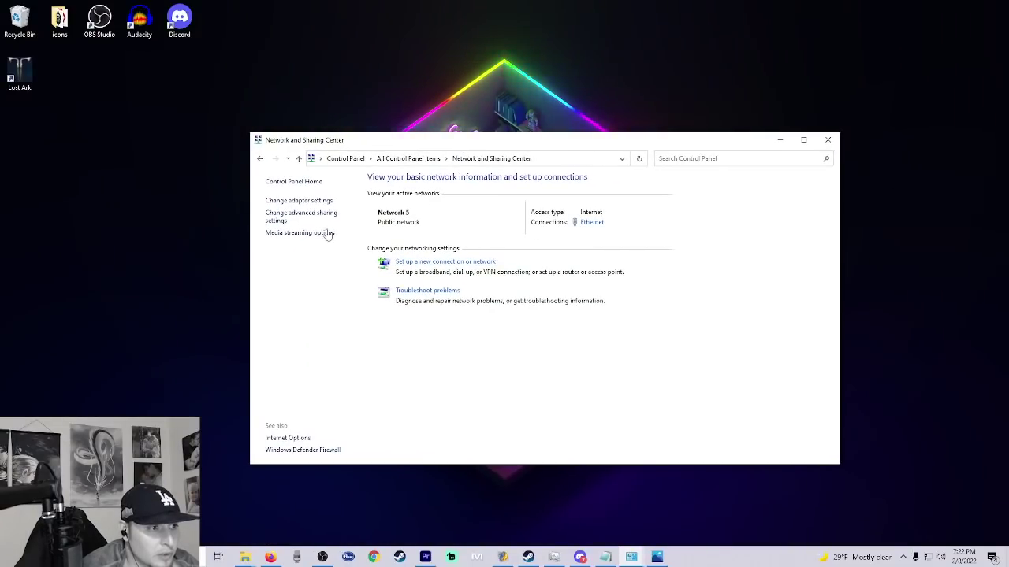
Step: Open the network adapter list and select the Ethernet connection
{"action": "left_click", "coordinate": [303, 202]}
{"action": "left_click_drag", "start_coordinate": [539, 155], "coordinate": [486, 167]}
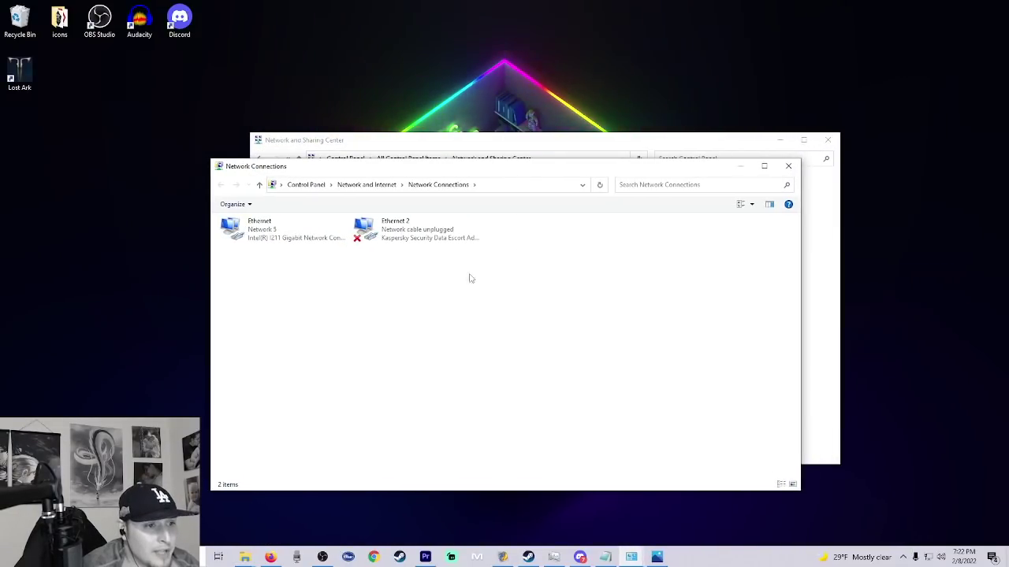
{"action": "left_click", "coordinate": [407, 246]}
{"action": "left_click", "coordinate": [300, 234]}
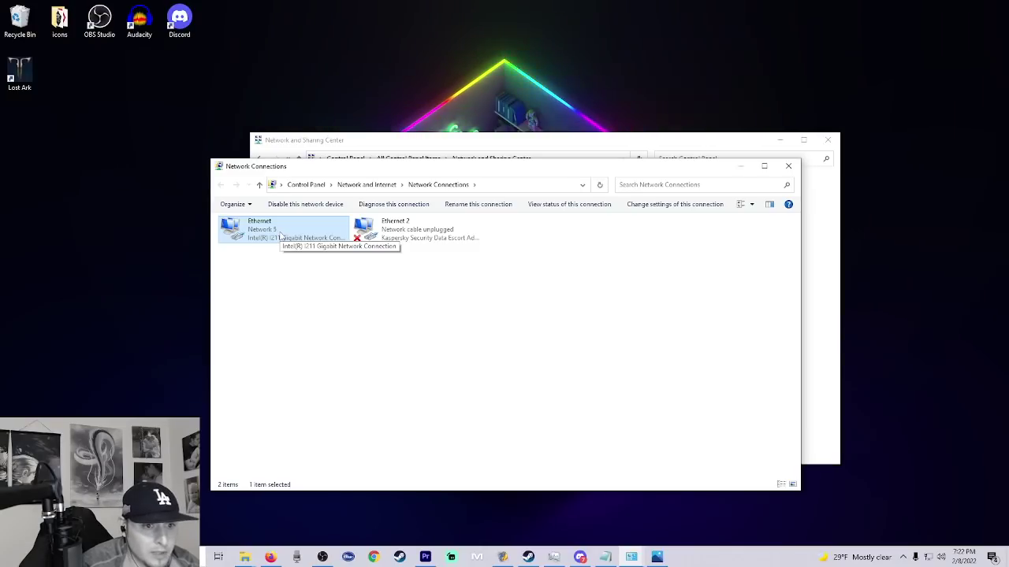
{"action": "left_click_drag", "start_coordinate": [361, 171], "coordinate": [358, 147]}
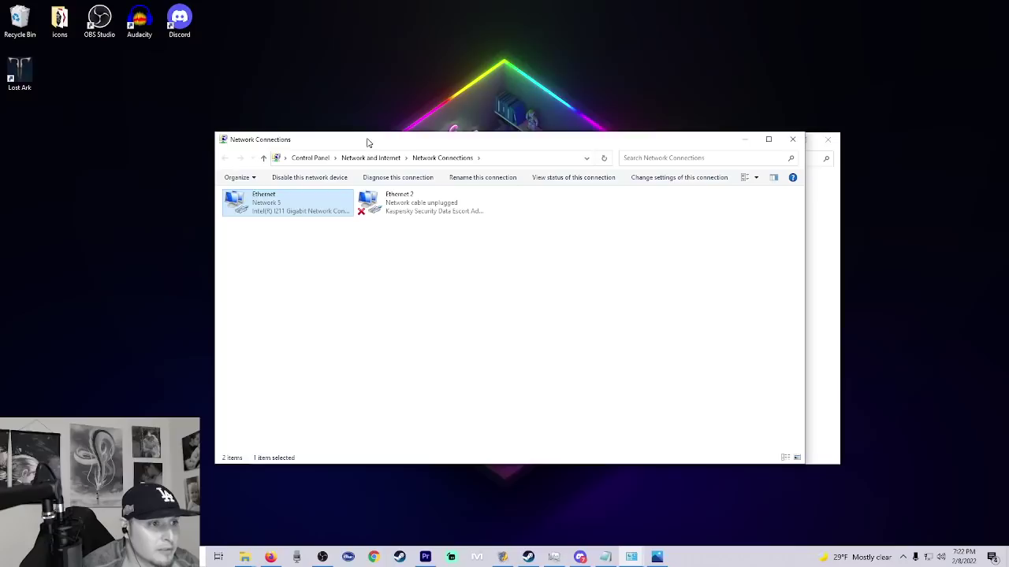
Step: Open Ethernet's properties and inspect the IPv4 settings, closing them without saving
{"action": "right_click", "coordinate": [284, 206]}
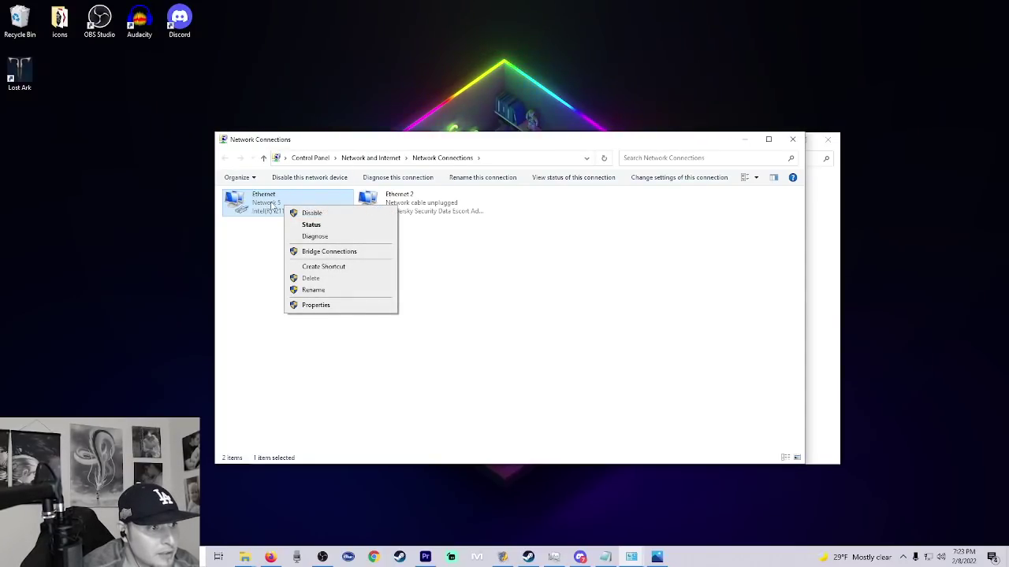
{"action": "left_click", "coordinate": [338, 305]}
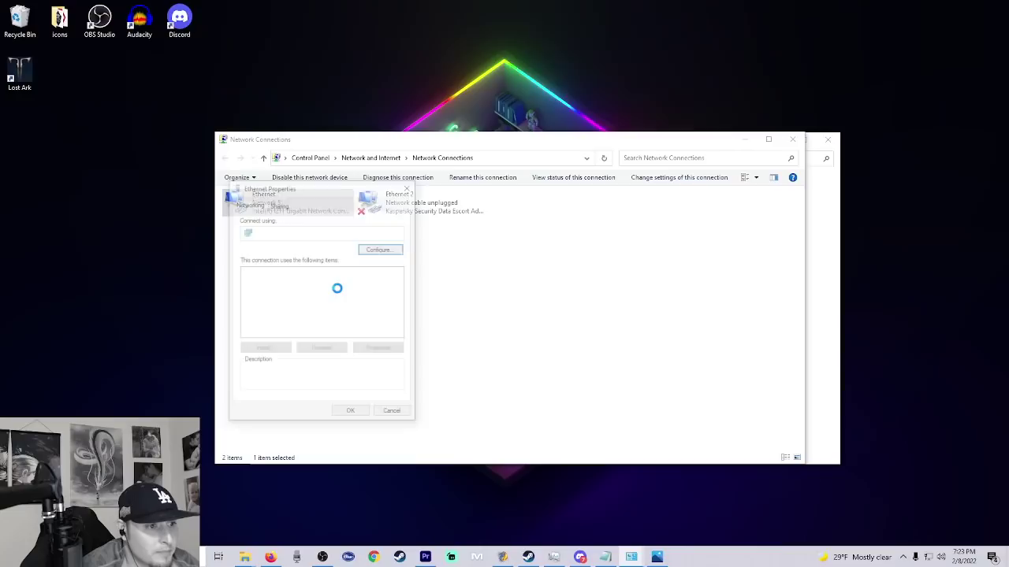
{"action": "scroll", "coordinate": [369, 293], "scroll_direction": "down", "scroll_amount": 1}
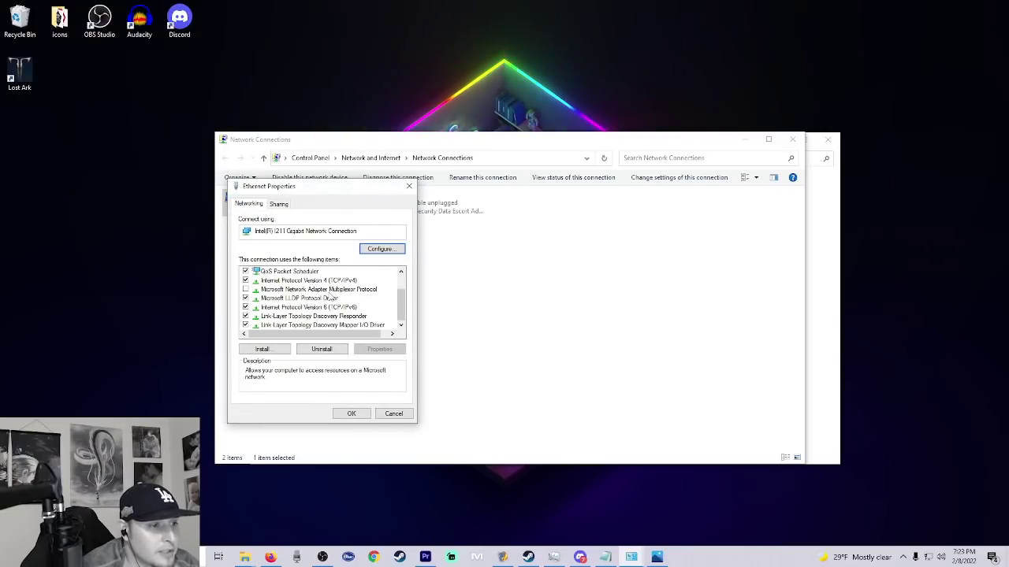
{"action": "left_click", "coordinate": [337, 282]}
{"action": "left_click", "coordinate": [380, 350]}
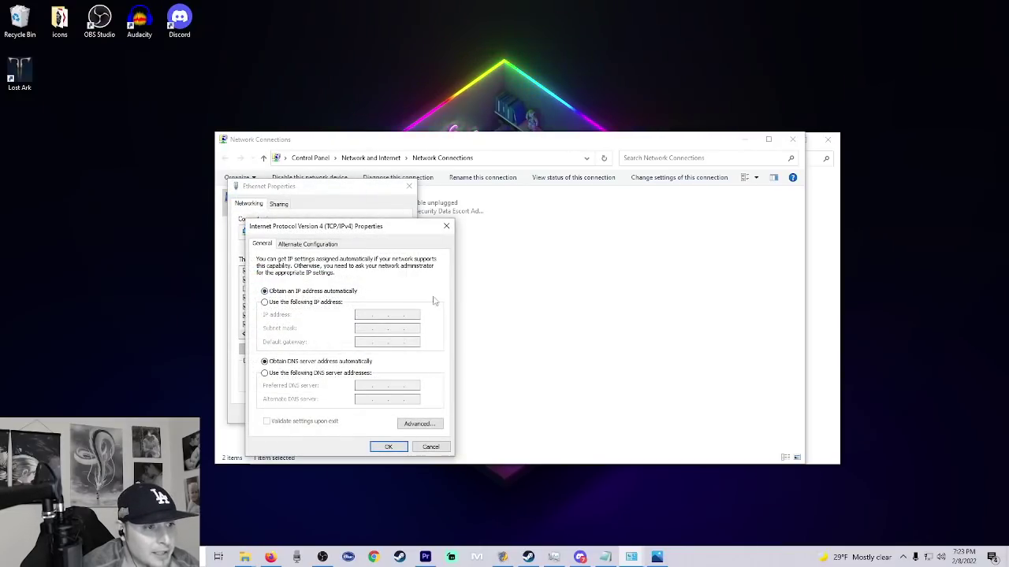
{"action": "left_click", "coordinate": [276, 304]}
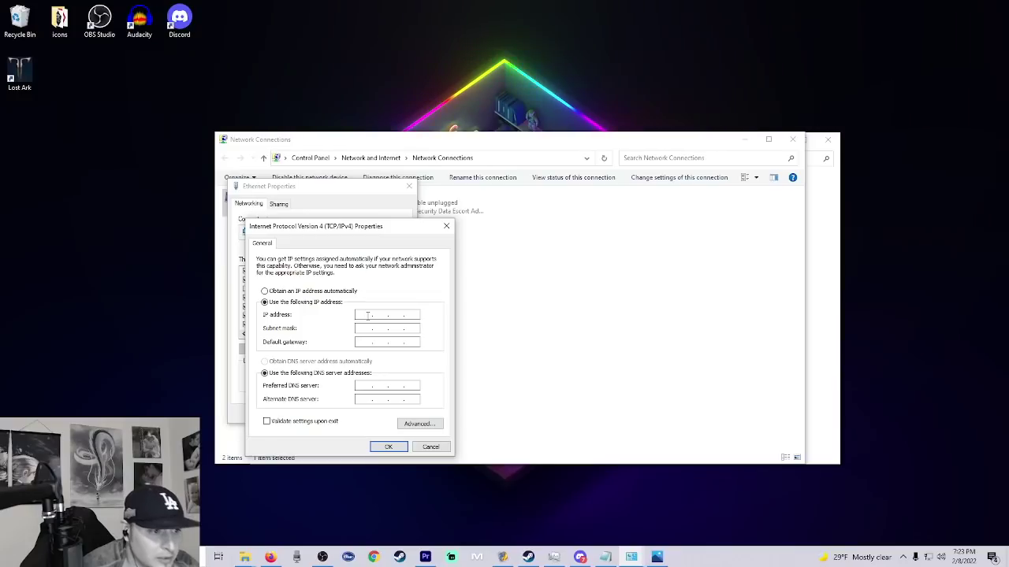
{"action": "left_click", "coordinate": [429, 446]}
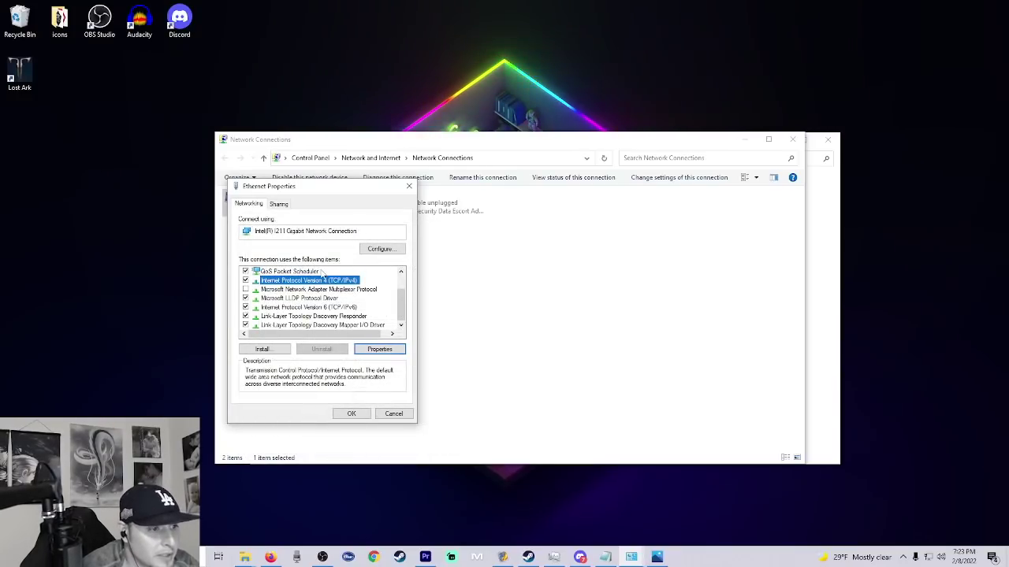
Step: Select Internet Protocol Version 6 and check the forum's instruction to uncheck it
{"action": "left_click", "coordinate": [333, 308]}
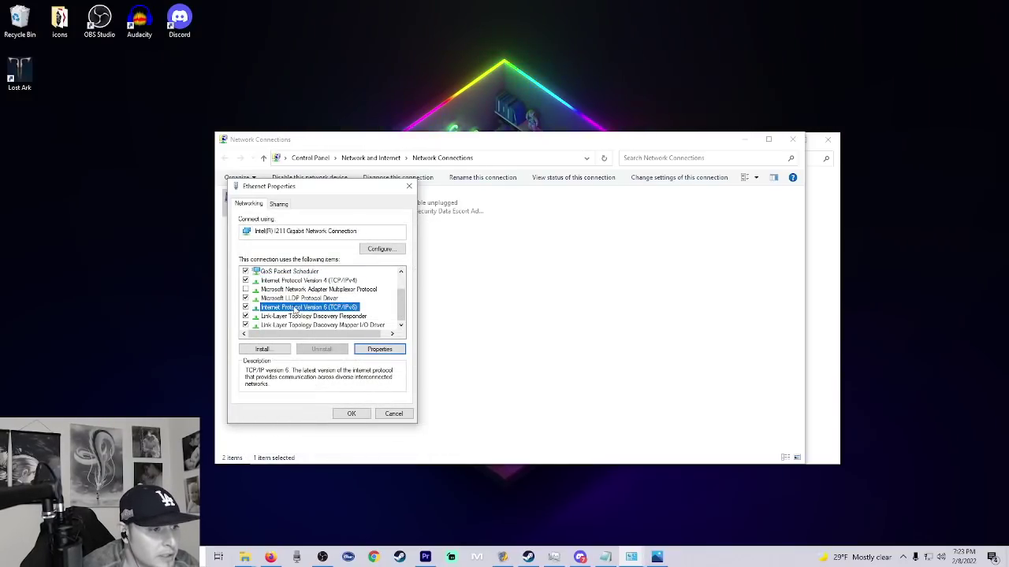
{"action": "left_click", "coordinate": [270, 557]}
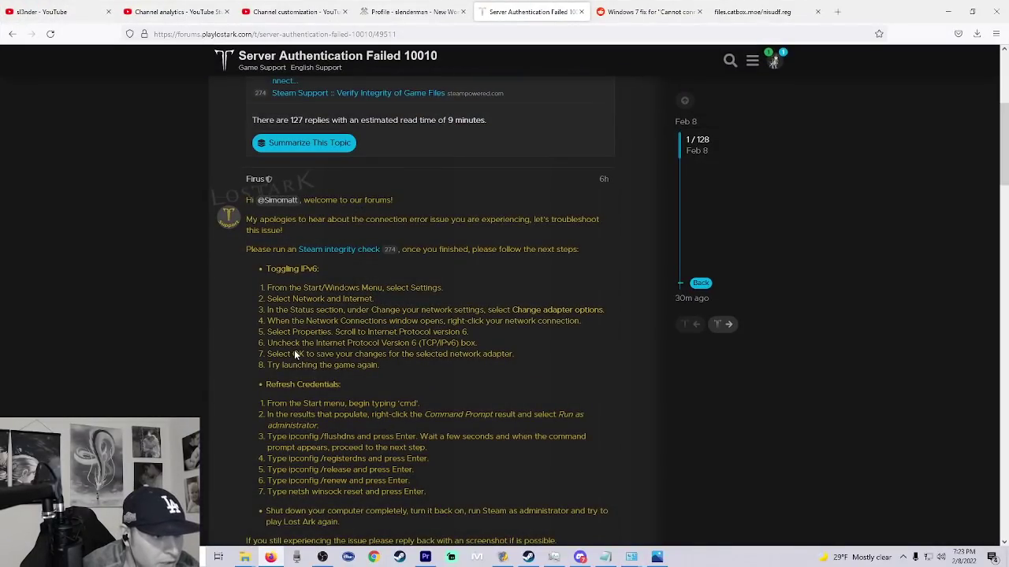
{"action": "left_click_drag", "start_coordinate": [304, 342], "coordinate": [460, 344]}
{"action": "left_click", "coordinate": [366, 340]}
{"action": "left_click", "coordinate": [460, 344]}
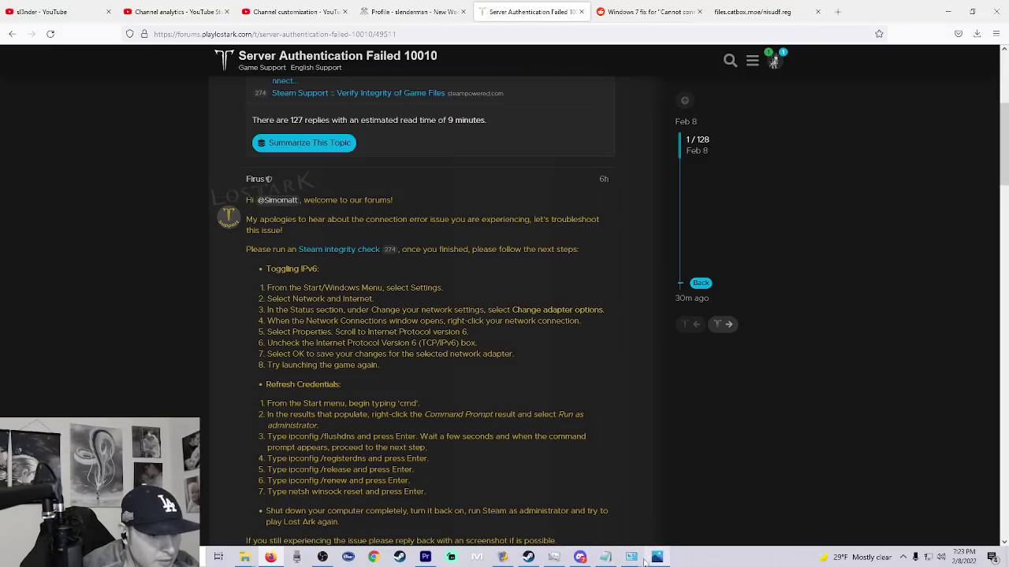
Step: Uncheck Internet Protocol Version 6 (TCP/IPv6) for Ethernet, confirm with OK, and return to the forum
{"action": "mouse_move", "coordinate": [628, 556]}
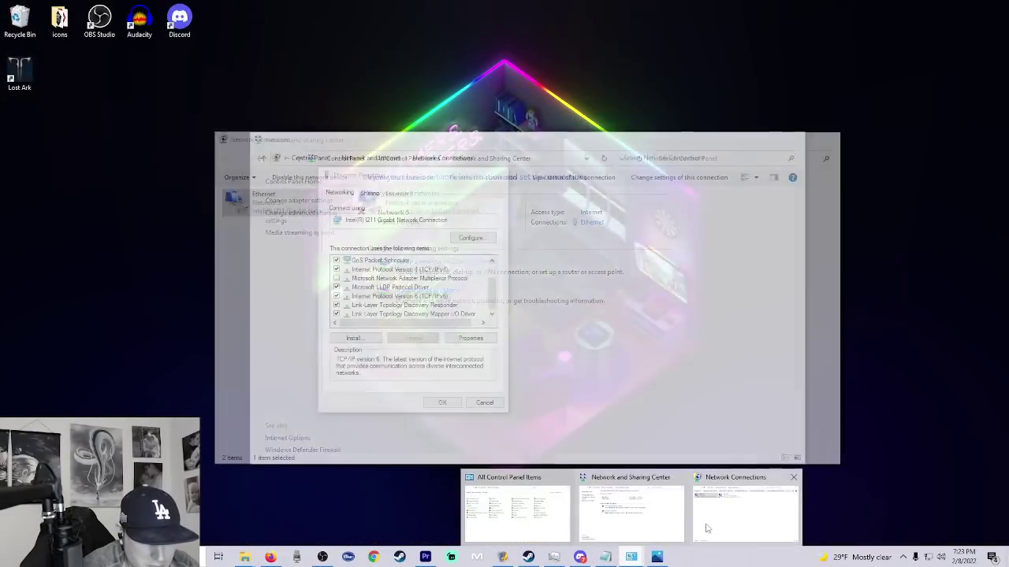
{"action": "left_click", "coordinate": [744, 508]}
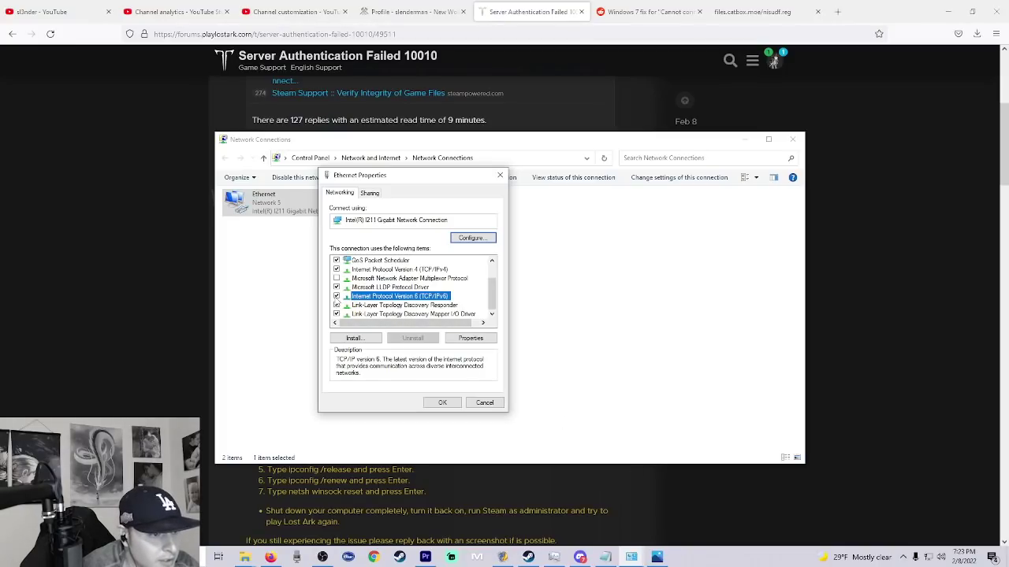
{"action": "left_click", "coordinate": [336, 295]}
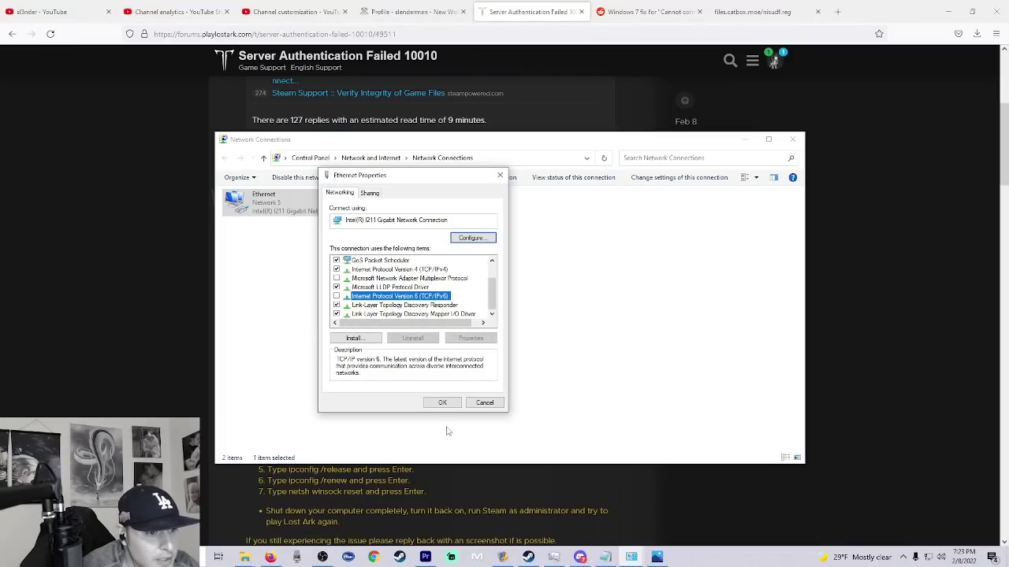
{"action": "left_click", "coordinate": [441, 404]}
{"action": "left_click", "coordinate": [127, 241]}
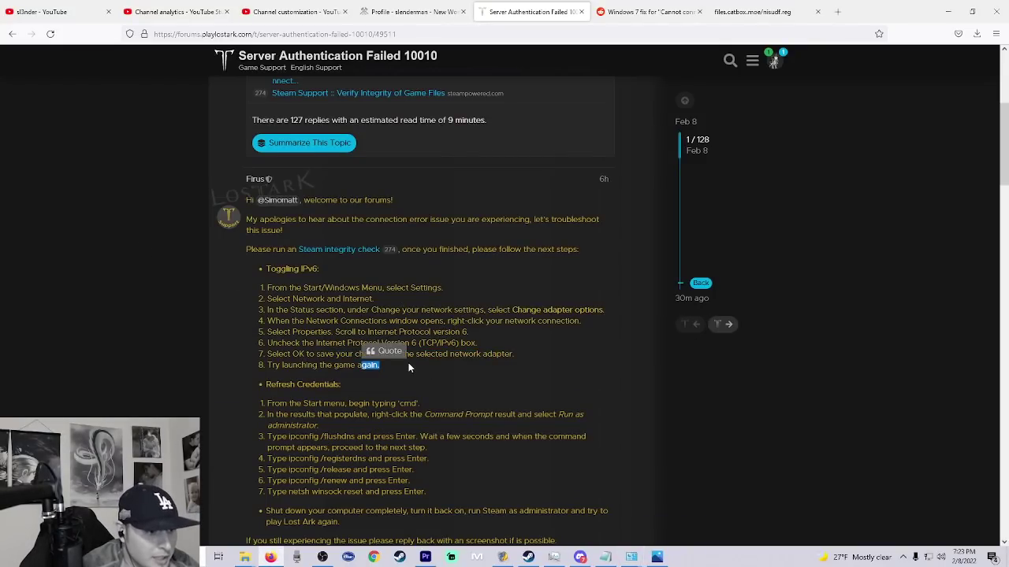
{"action": "scroll", "coordinate": [415, 358], "scroll_direction": "down", "scroll_amount": 1}
{"action": "left_click", "coordinate": [421, 338]}
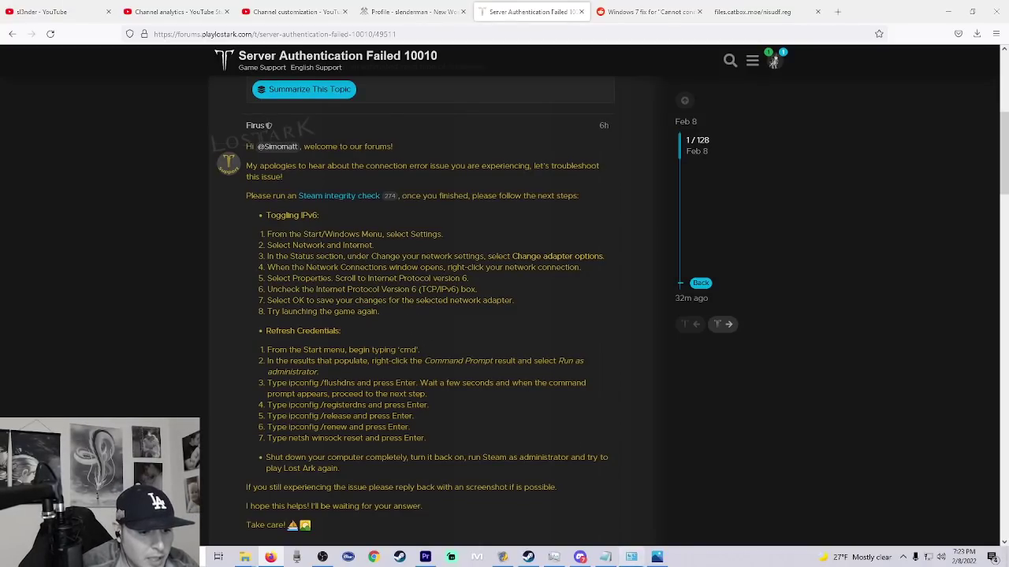
{"action": "mouse_move", "coordinate": [631, 557]}
{"action": "left_click", "coordinate": [721, 510]}
{"action": "right_click", "coordinate": [307, 218]}
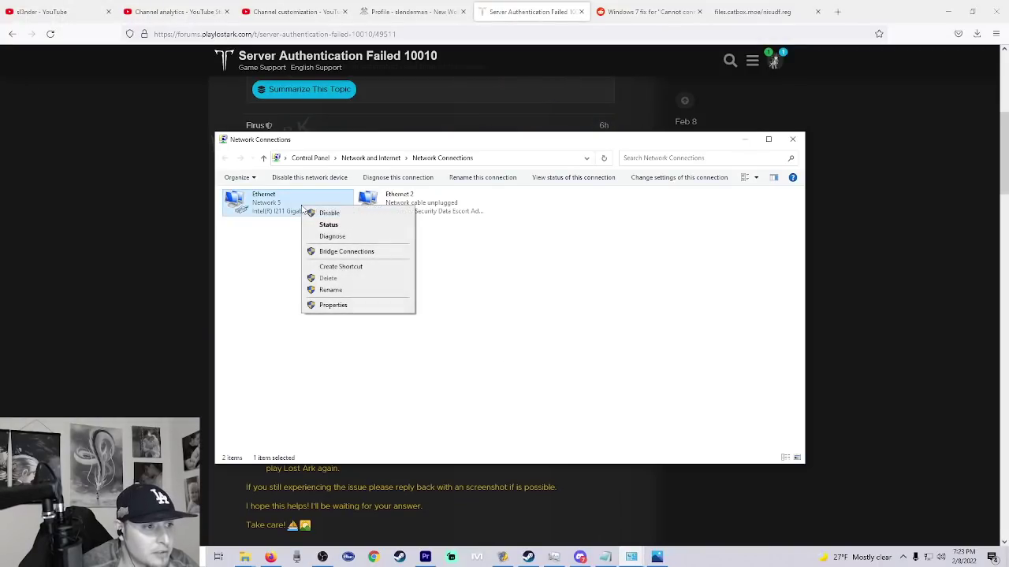
{"action": "left_click", "coordinate": [341, 306]}
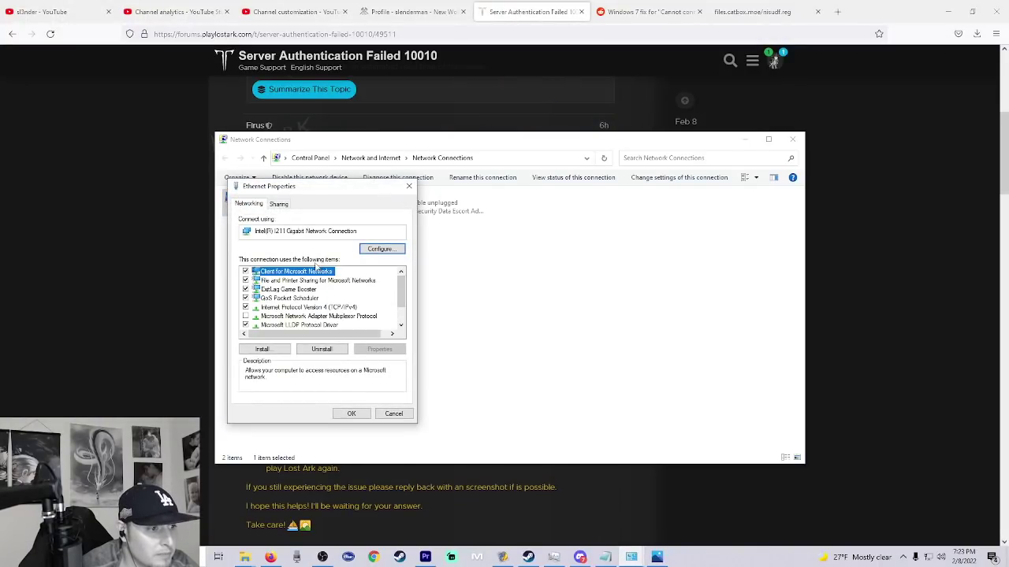
{"action": "scroll", "coordinate": [403, 292], "scroll_direction": "down", "scroll_amount": 1}
{"action": "left_click", "coordinate": [348, 301]}
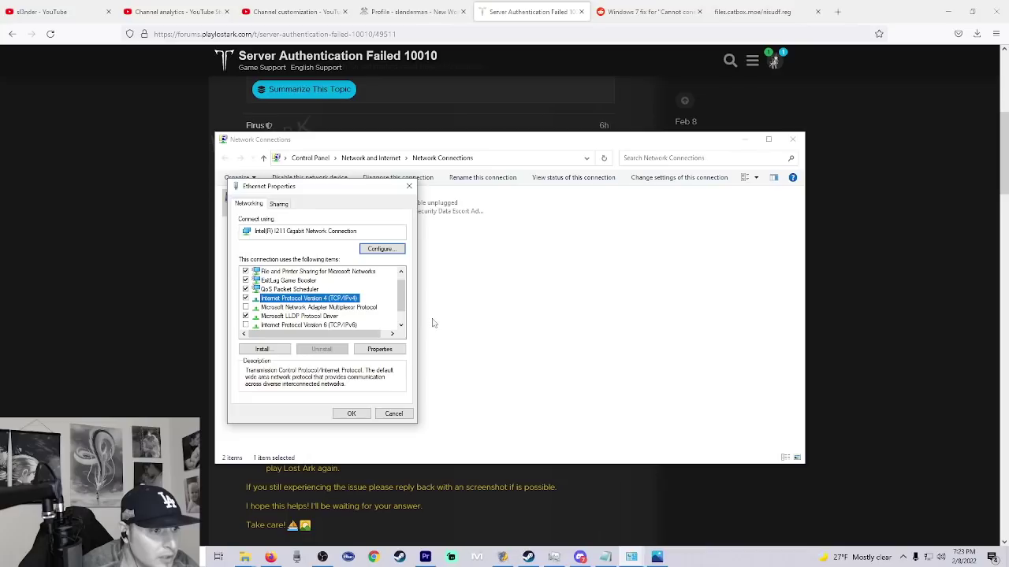
{"action": "scroll", "coordinate": [400, 300], "scroll_direction": "down", "scroll_amount": 2}
{"action": "left_click", "coordinate": [266, 308]}
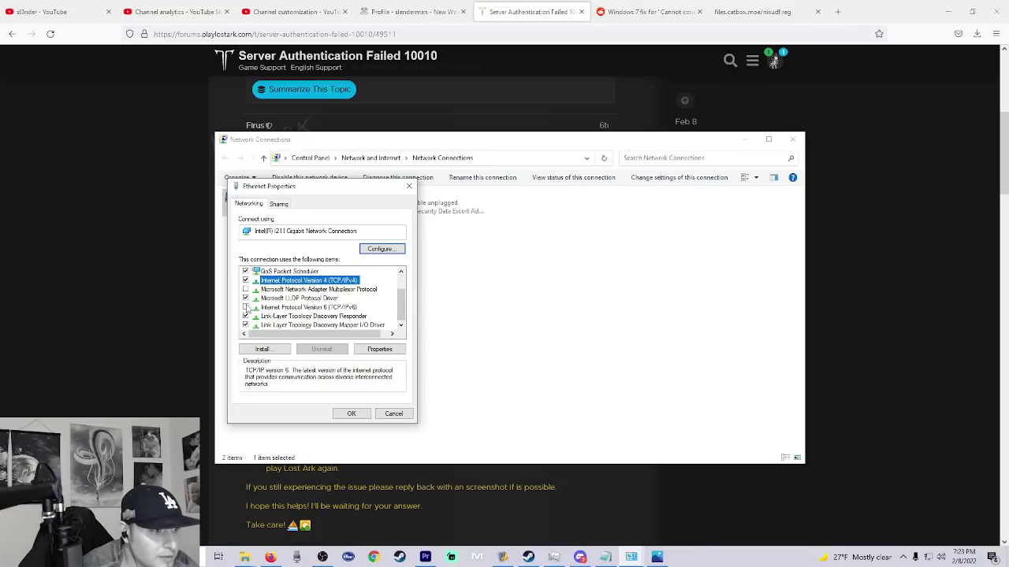
{"action": "left_click", "coordinate": [351, 415]}
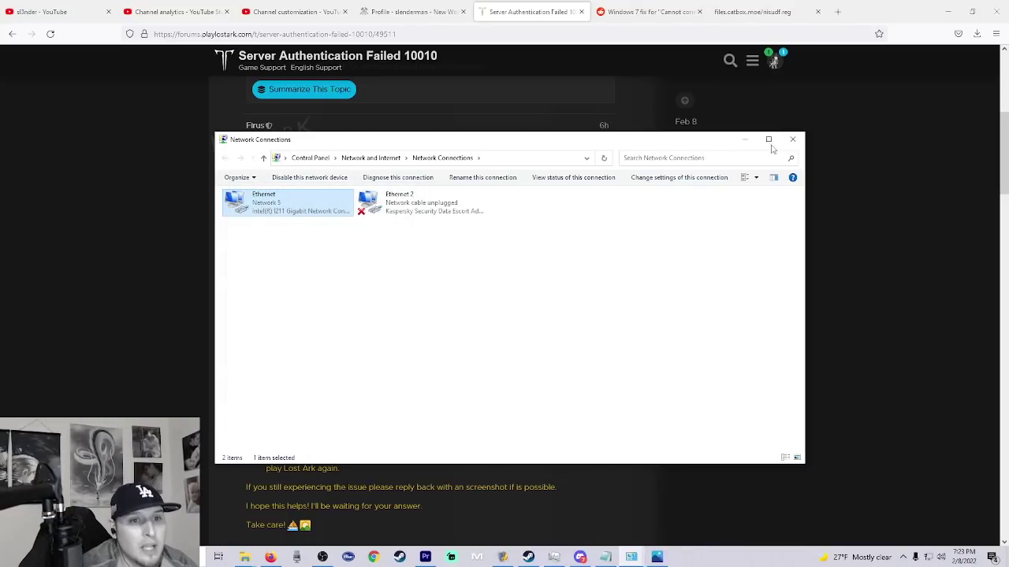
Step: Read the first Refresh Credentials step, then search 'cmd' and run Command Prompt as administrator
{"action": "left_click", "coordinate": [744, 140]}
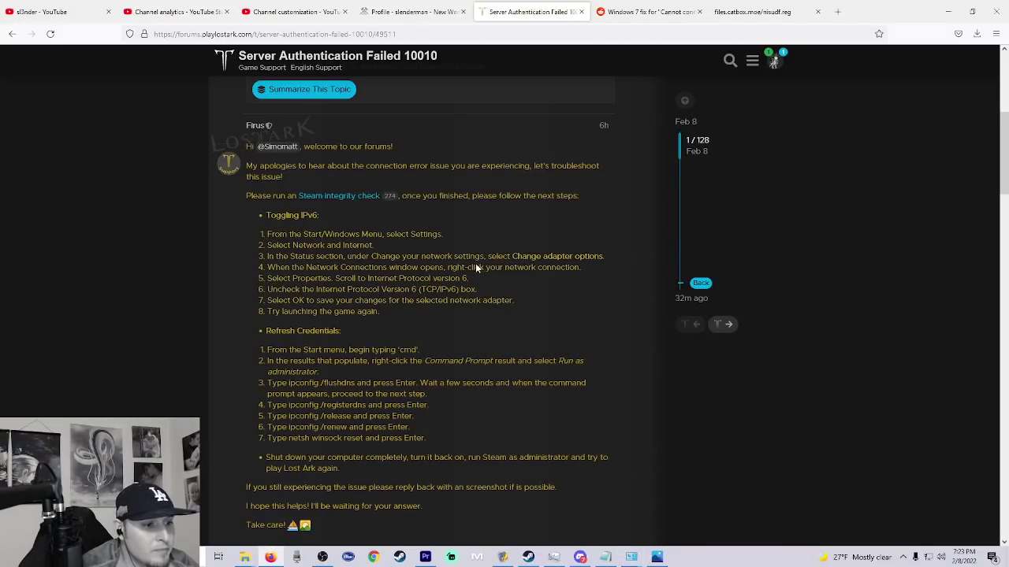
{"action": "scroll", "coordinate": [457, 262], "scroll_direction": "down", "scroll_amount": 1}
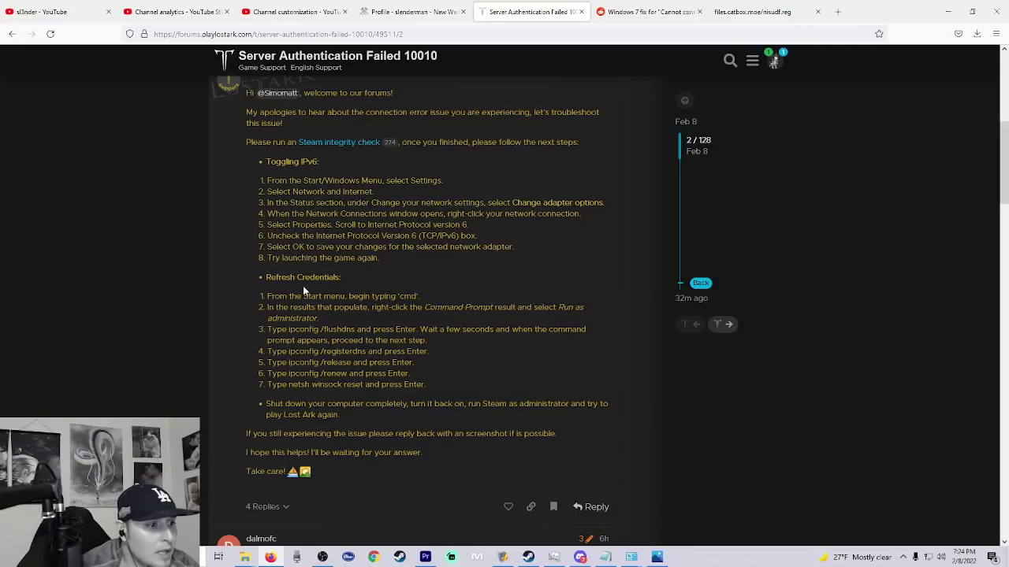
{"action": "left_click_drag", "start_coordinate": [289, 297], "coordinate": [390, 297]}
{"action": "left_click", "coordinate": [405, 296]}
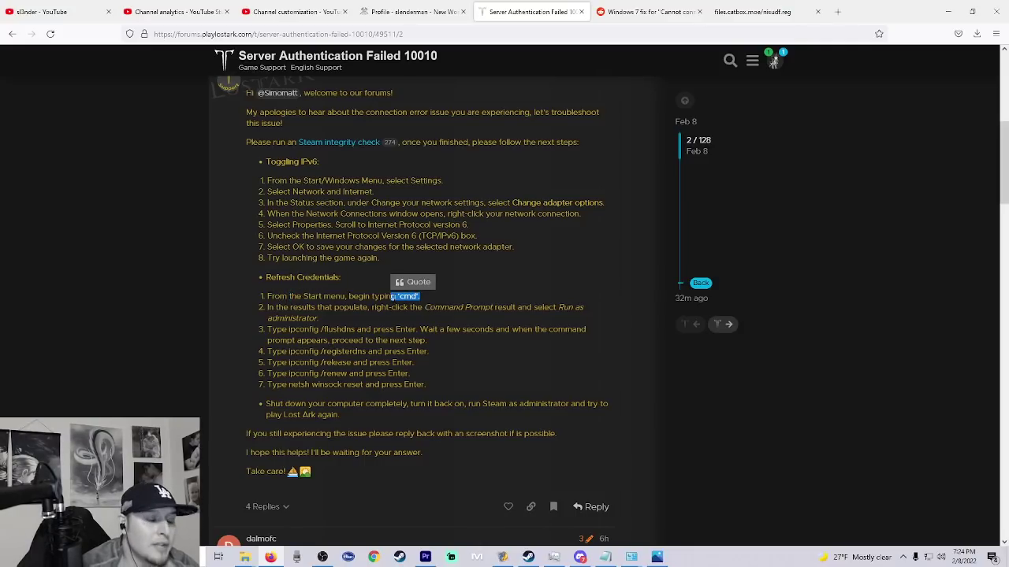
{"action": "key", "text": "super+s"}
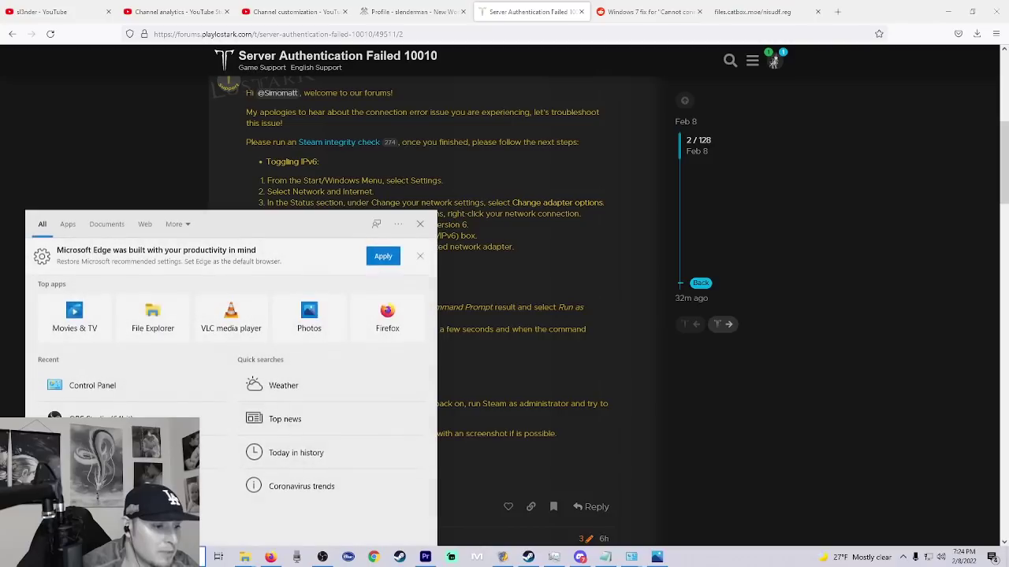
{"action": "type", "text": "cmd"}
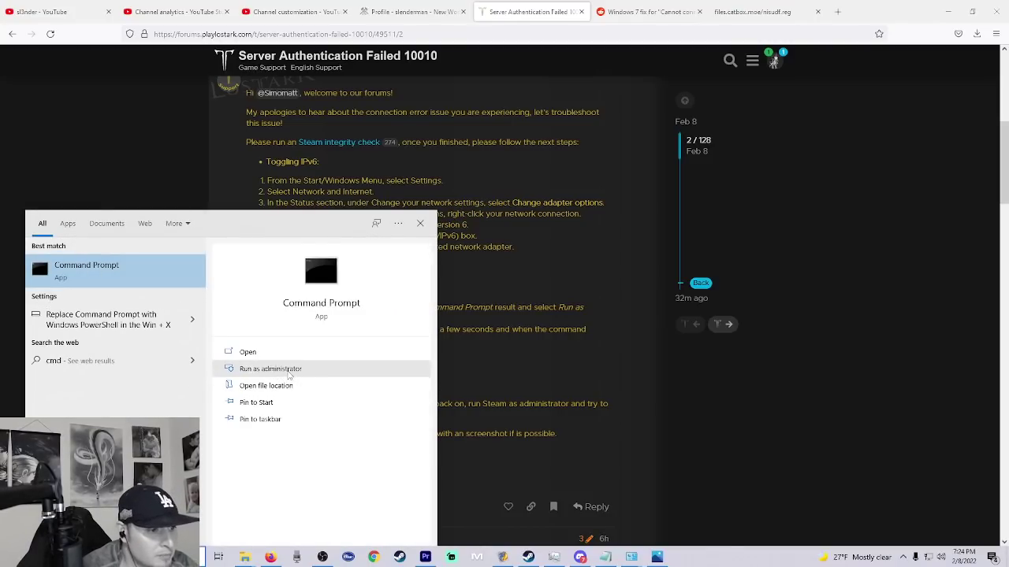
{"action": "right_click", "coordinate": [108, 275]}
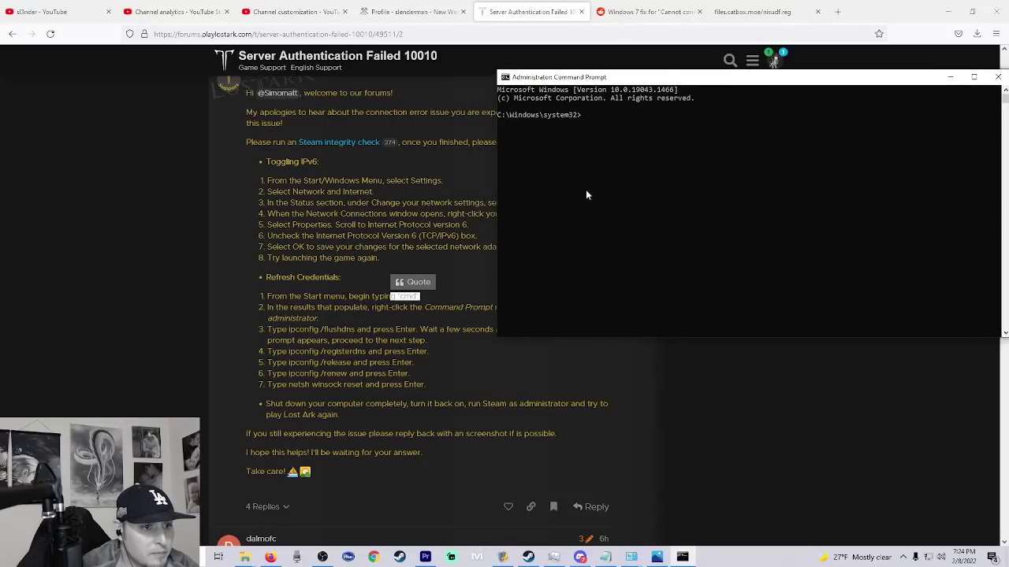
Step: Run ipconfig /all in the admin console, review the adapter details, and return to the forum post
{"action": "left_click", "coordinate": [586, 194]}
{"action": "left_click", "coordinate": [585, 116]}
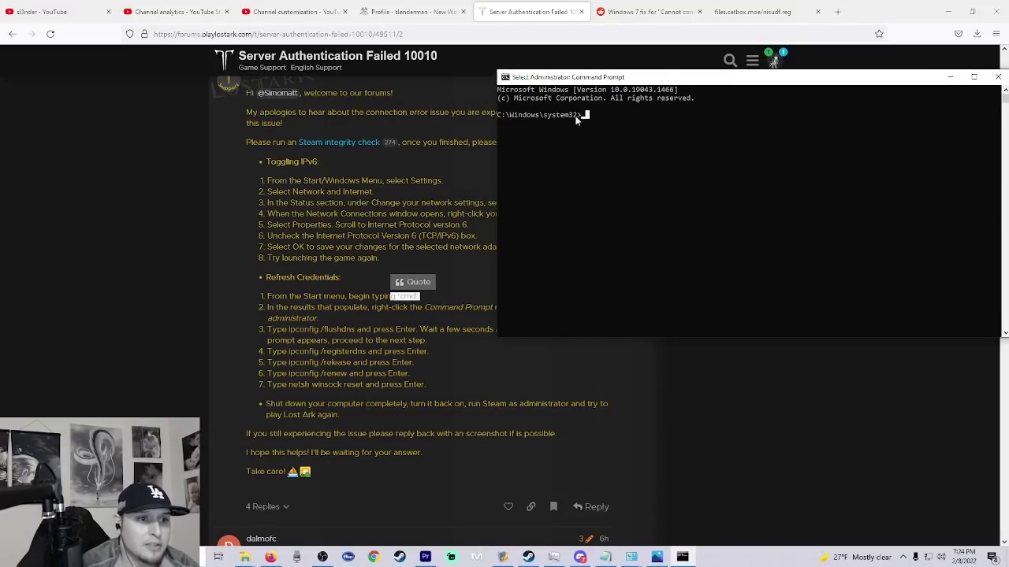
{"action": "left_click", "coordinate": [584, 116]}
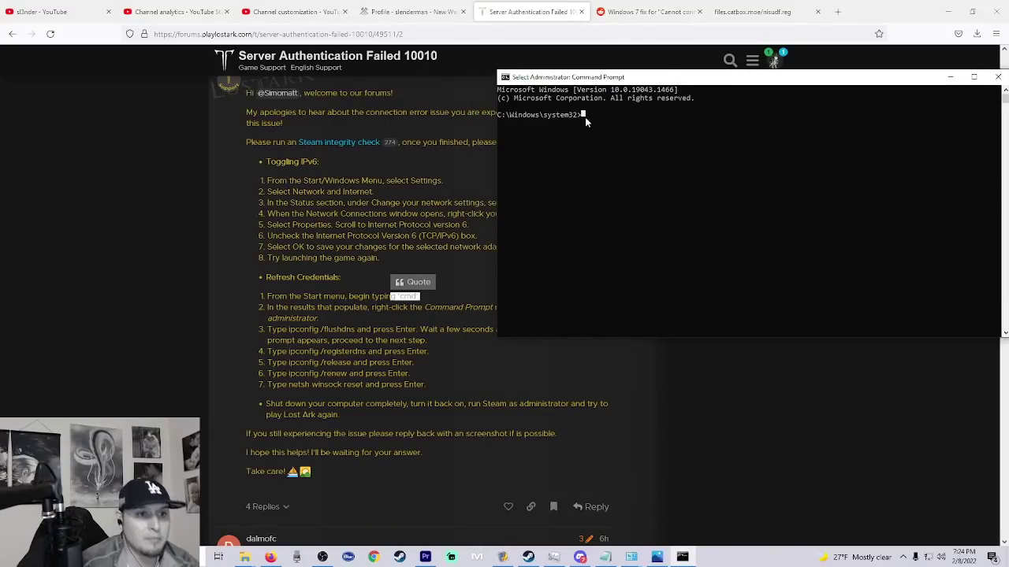
{"action": "type", "text": "ipconfig"}
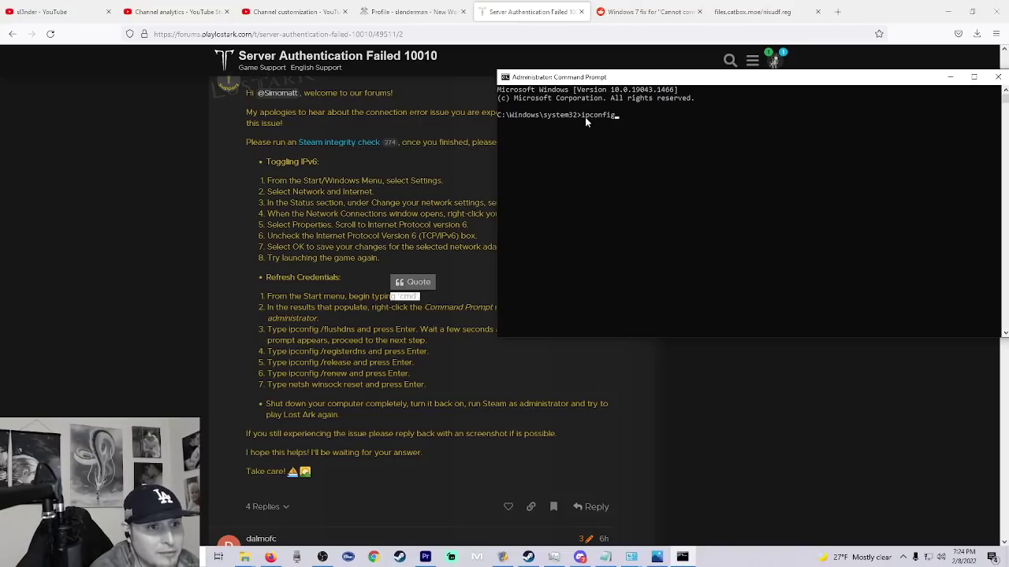
{"action": "type", "text": " /all"}
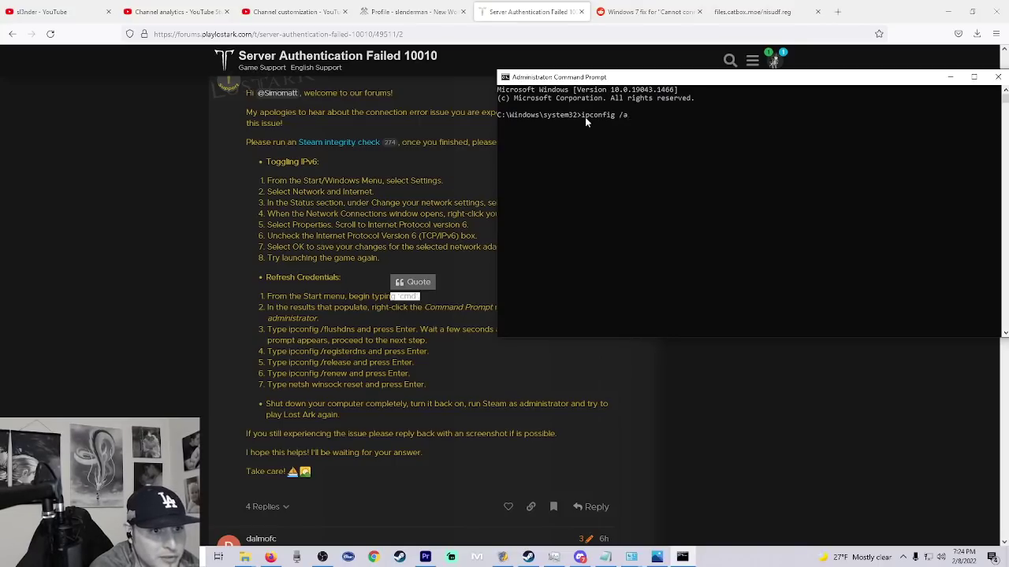
{"action": "key", "text": "Return"}
{"action": "scroll", "coordinate": [677, 166], "scroll_direction": "up", "scroll_amount": 3}
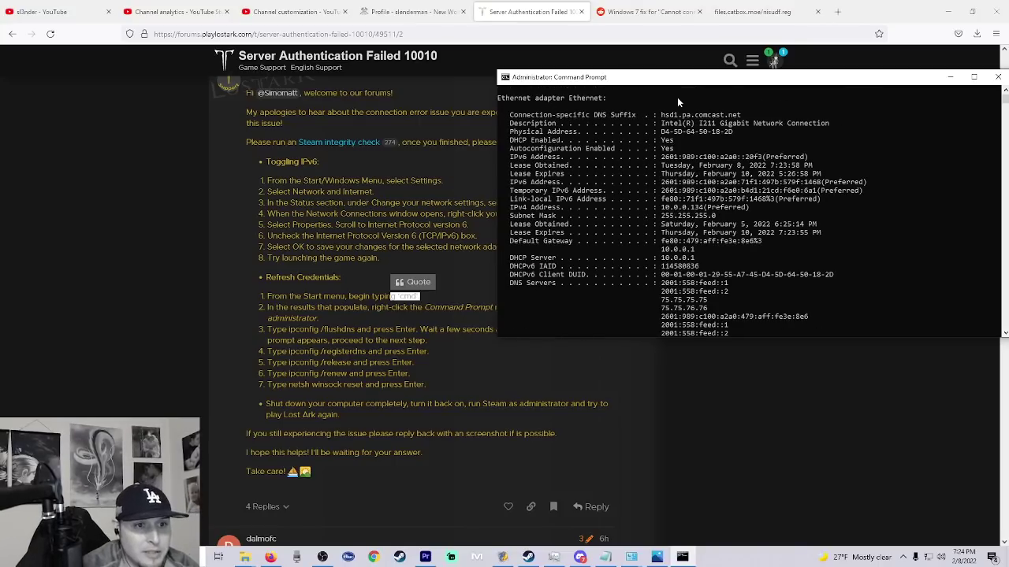
{"action": "scroll", "coordinate": [701, 231], "scroll_direction": "down", "scroll_amount": 10}
{"action": "left_click_drag", "start_coordinate": [662, 83], "coordinate": [643, 82]}
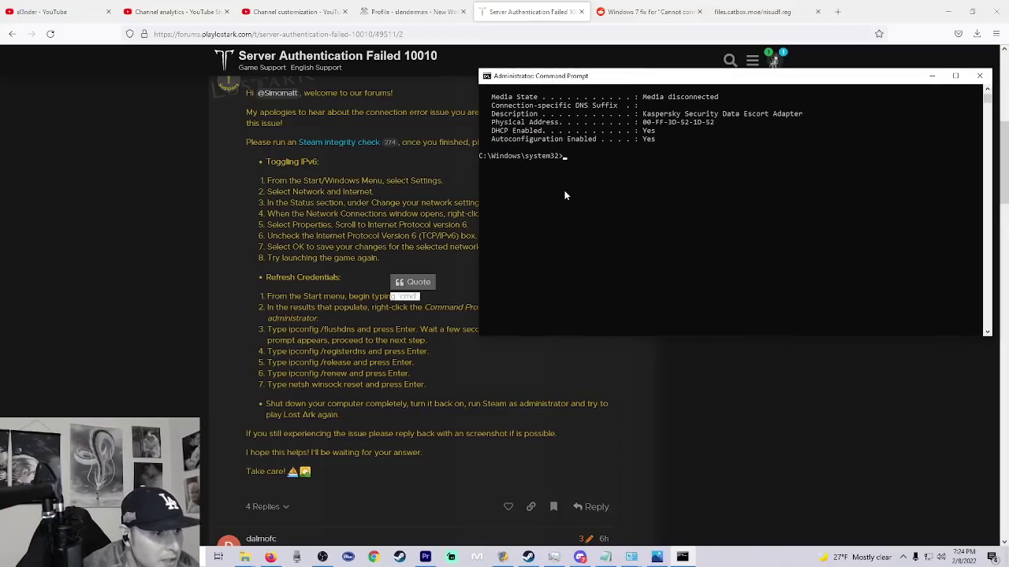
{"action": "left_click", "coordinate": [423, 329]}
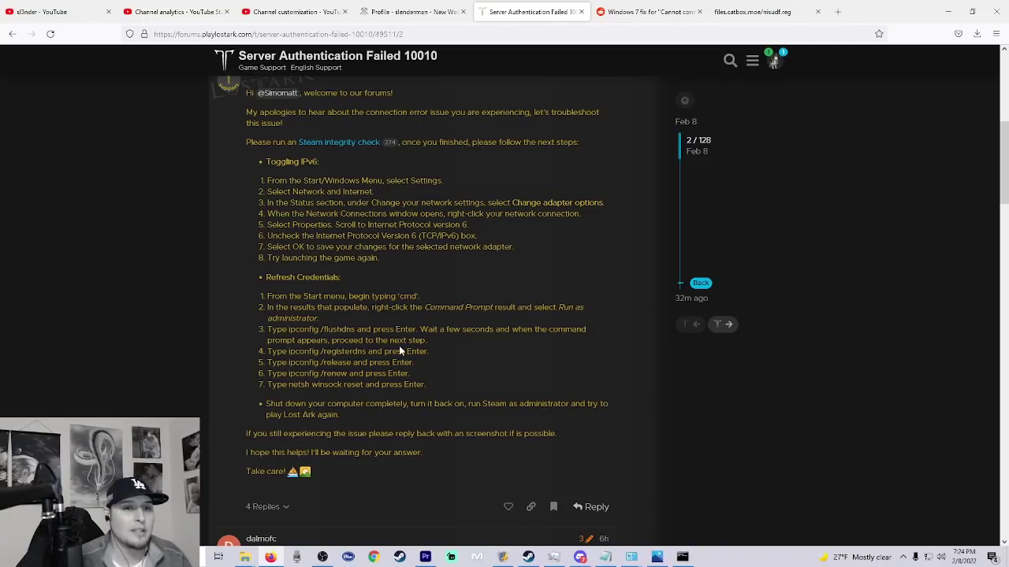
Step: Close the cluttered Command Prompt and search 'cmd' in Start to relaunch it as administrator
{"action": "left_click", "coordinate": [683, 556]}
{"action": "left_click_drag", "start_coordinate": [639, 79], "coordinate": [686, 72]}
{"action": "left_click", "coordinate": [662, 150]}
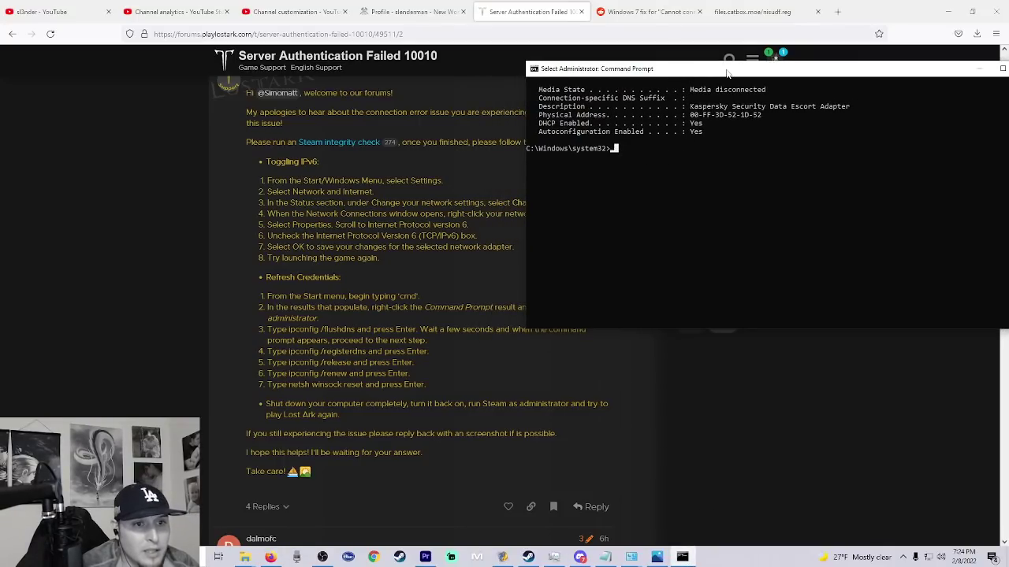
{"action": "left_click", "coordinate": [489, 389]}
{"action": "key", "text": "super"}
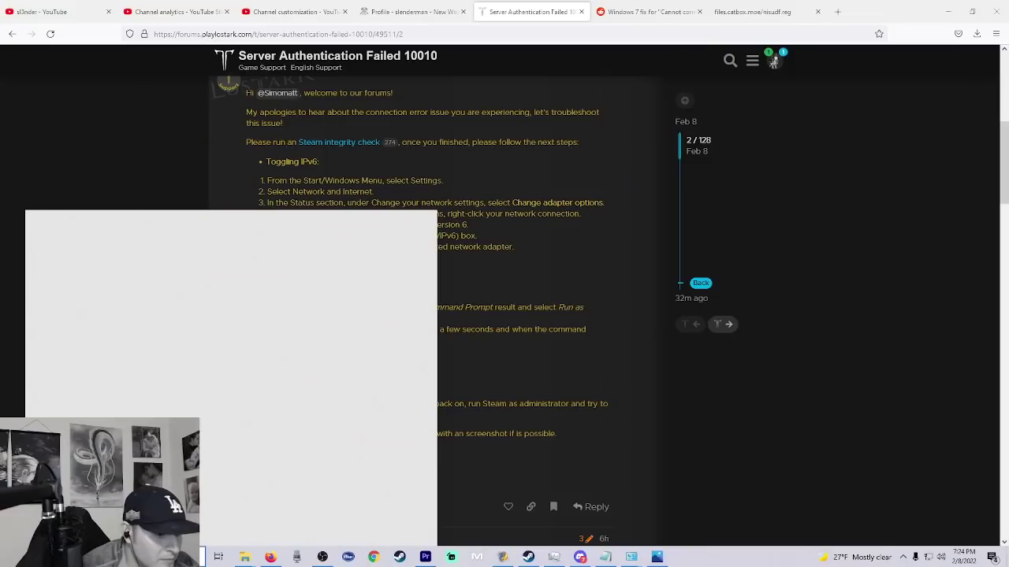
{"action": "type", "text": "cmd"}
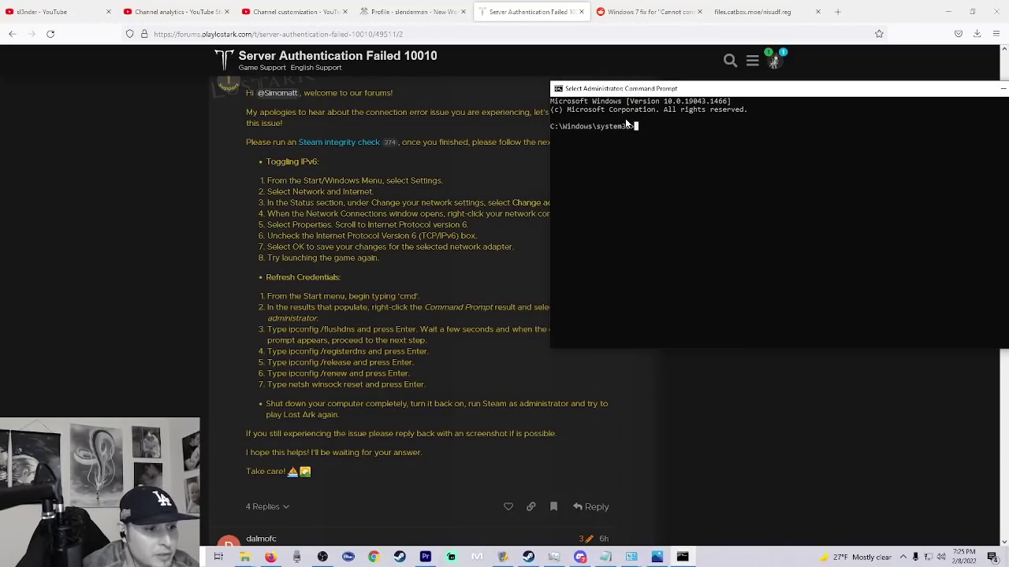
Step: Run ipconfig /flushdns at the system32 prompt
{"action": "left_click_drag", "start_coordinate": [660, 90], "coordinate": [661, 86]}
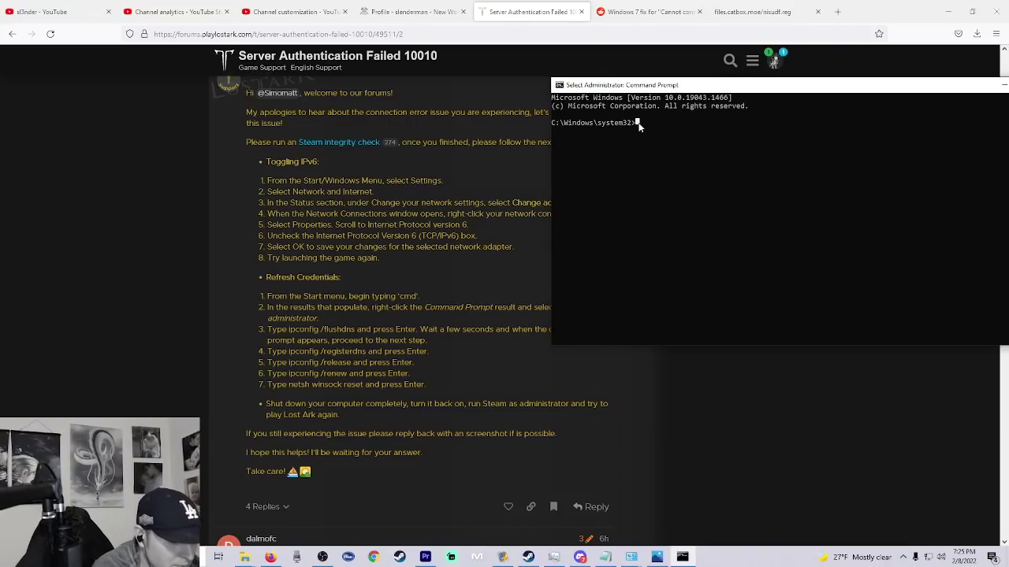
{"action": "type", "text": "i"}
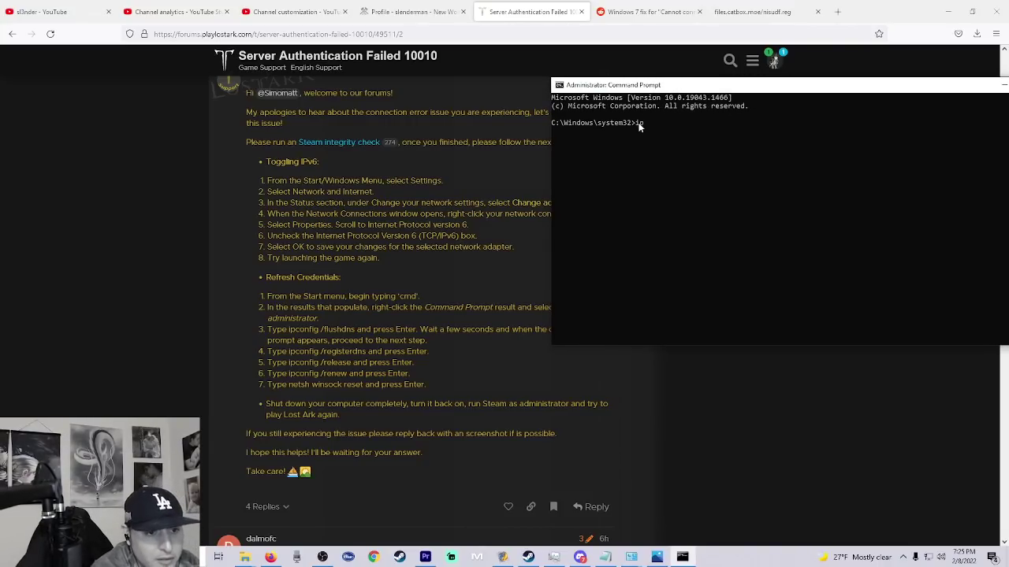
{"action": "type", "text": "pconfig"}
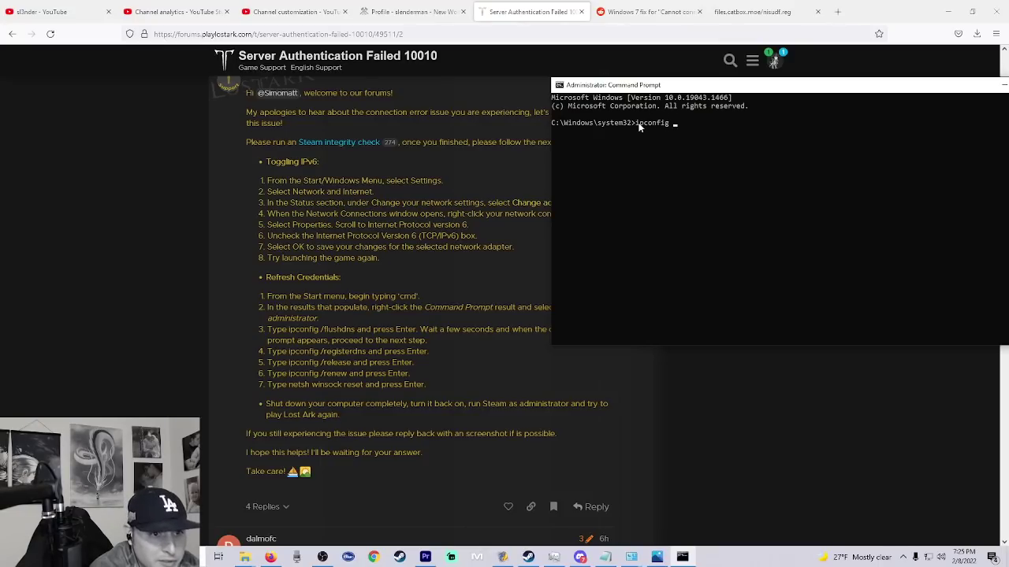
{"action": "type", "text": "/"}
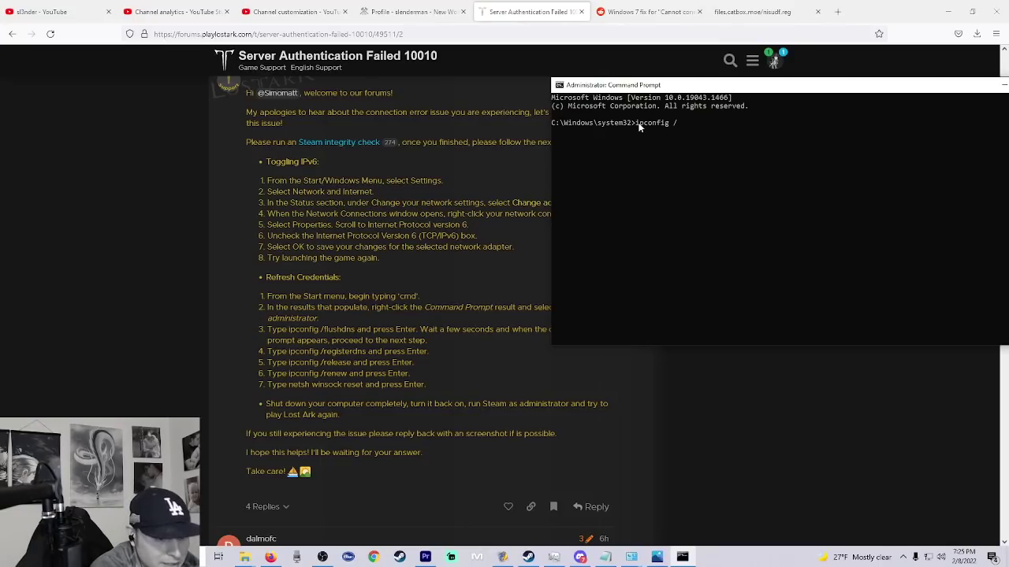
{"action": "type", "text": "fl"}
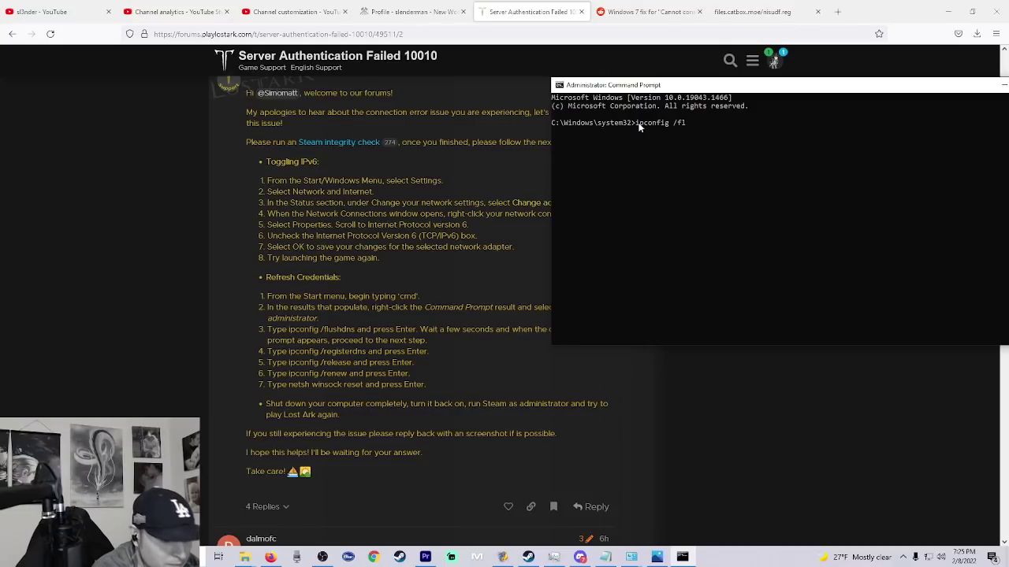
{"action": "type", "text": "suushdns"}
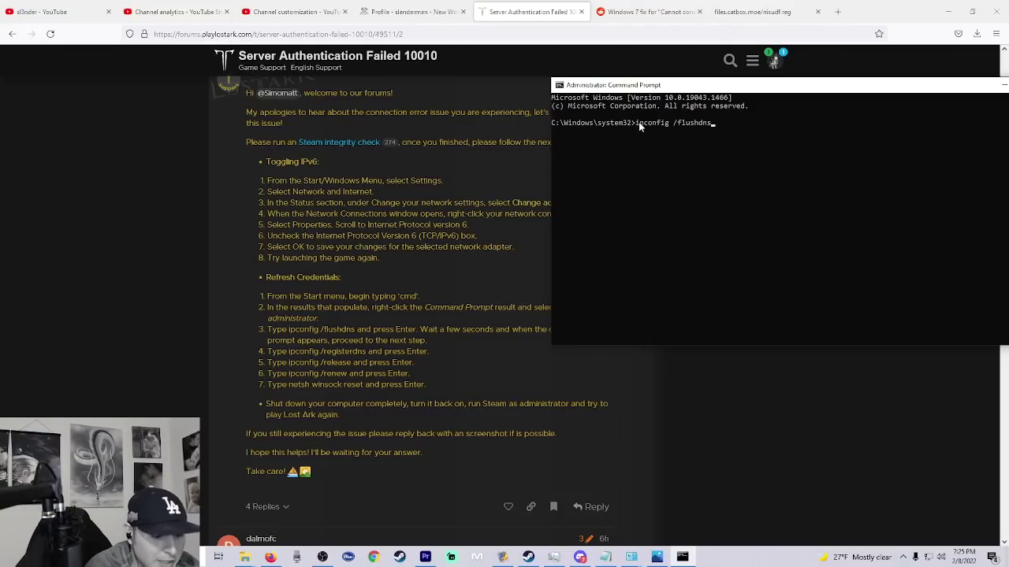
{"action": "key", "text": "Return"}
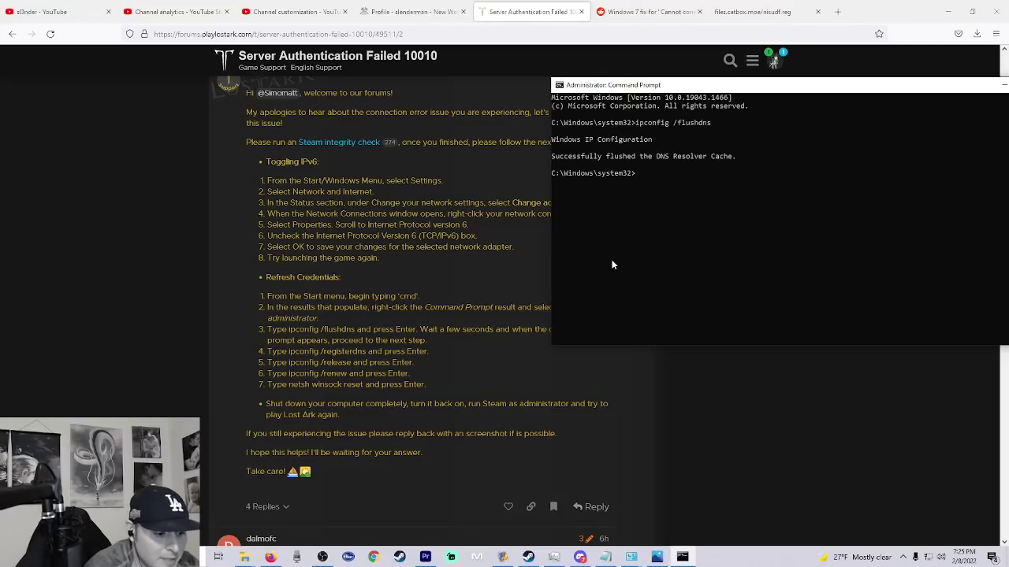
Step: Copy ipconfig /registerdns from the forum post, then paste and run it in the console
{"action": "key", "text": "Up"}
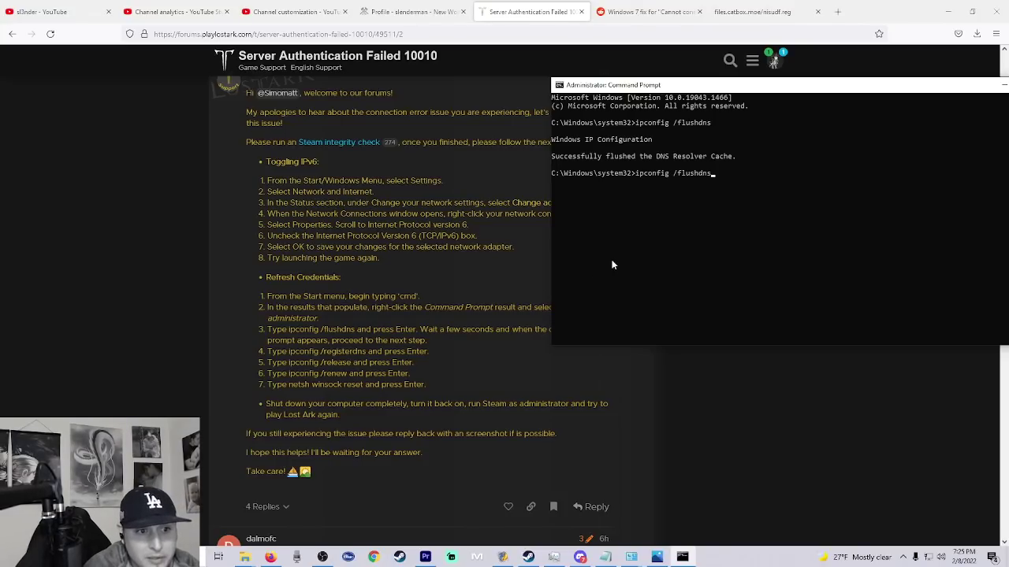
{"action": "key", "text": "BackSpace"}
{"action": "key", "text": "BackSpace"}
{"action": "key", "text": "BackSpace"}
{"action": "key", "text": "BackSpace"}
{"action": "key", "text": "BackSpace"}
{"action": "key", "text": "BackSpace"}
{"action": "key", "text": "BackSpace"}
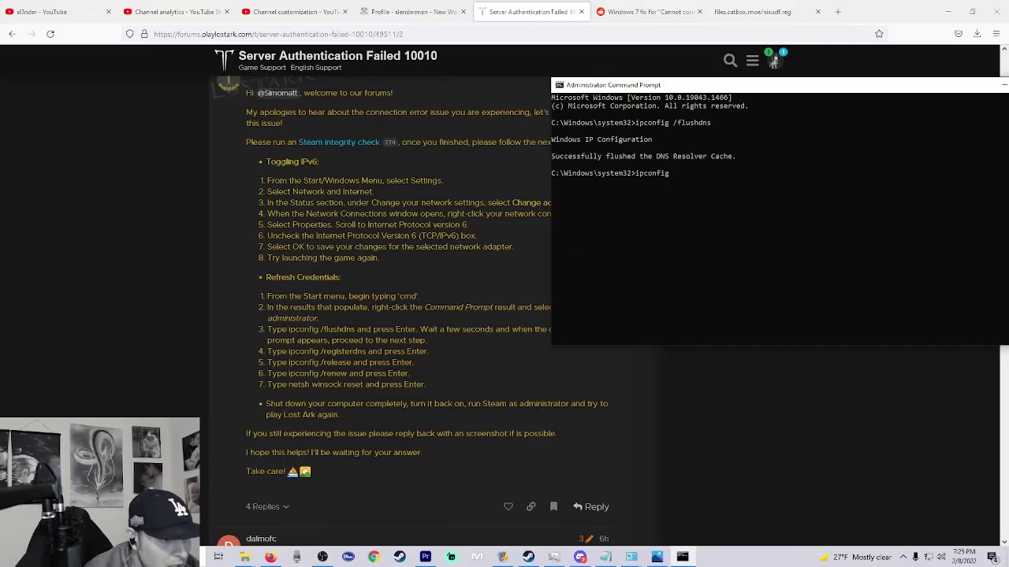
{"action": "left_click", "coordinate": [307, 351]}
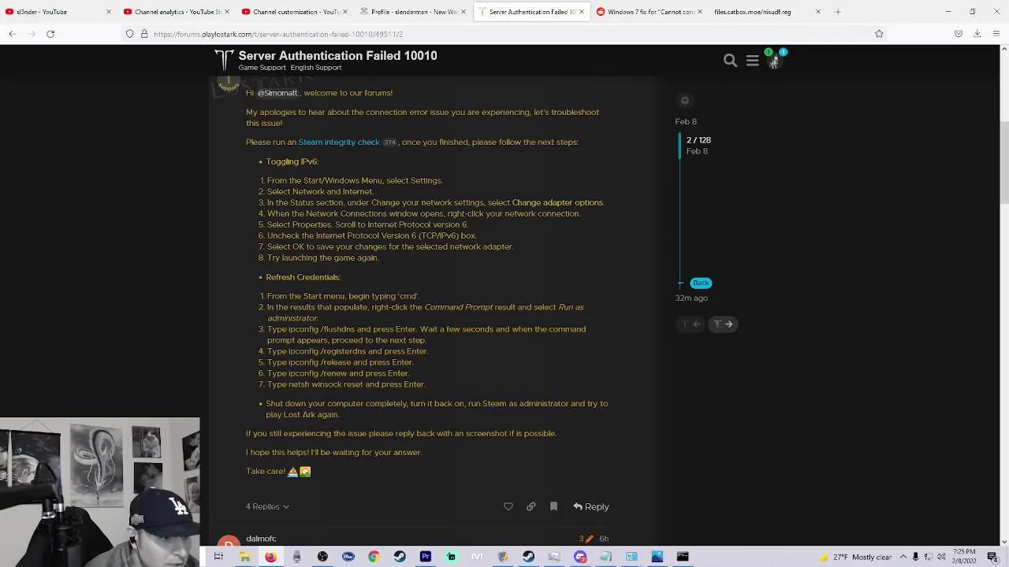
{"action": "left_click_drag", "start_coordinate": [289, 351], "coordinate": [366, 352]}
{"action": "right_click", "coordinate": [349, 352]}
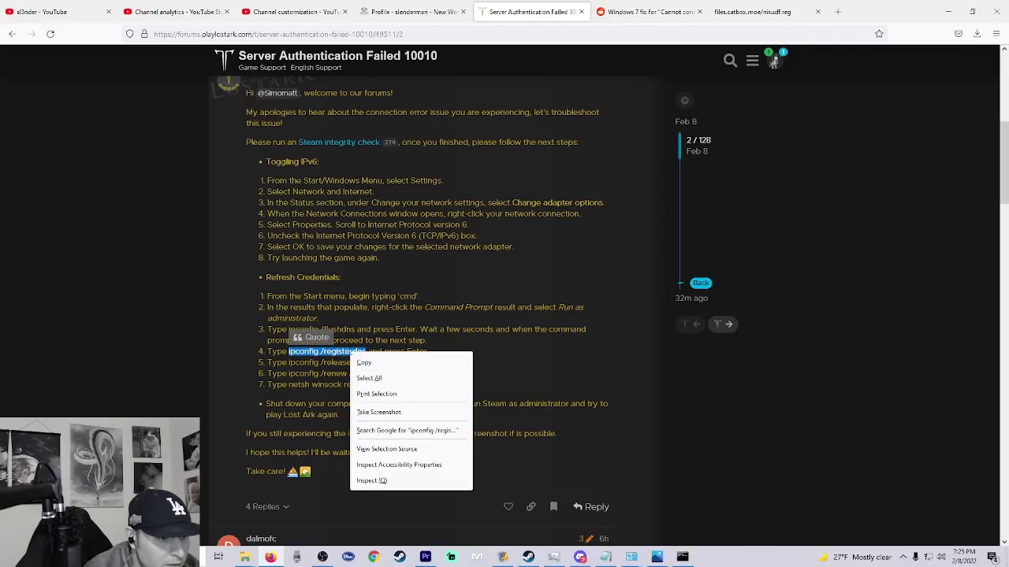
{"action": "left_click", "coordinate": [370, 363]}
{"action": "left_click", "coordinate": [682, 557]}
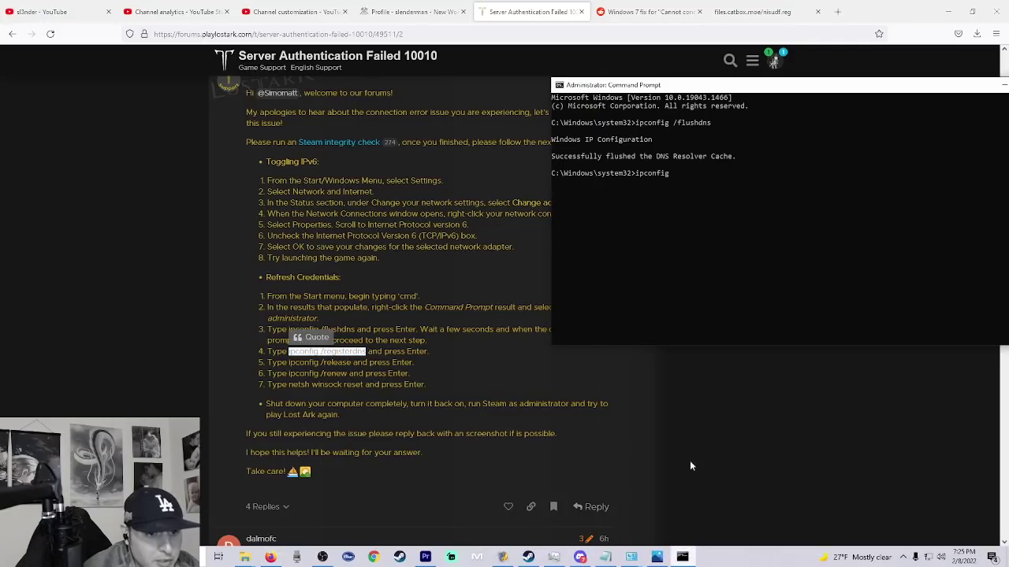
{"action": "key", "text": "Escape"}
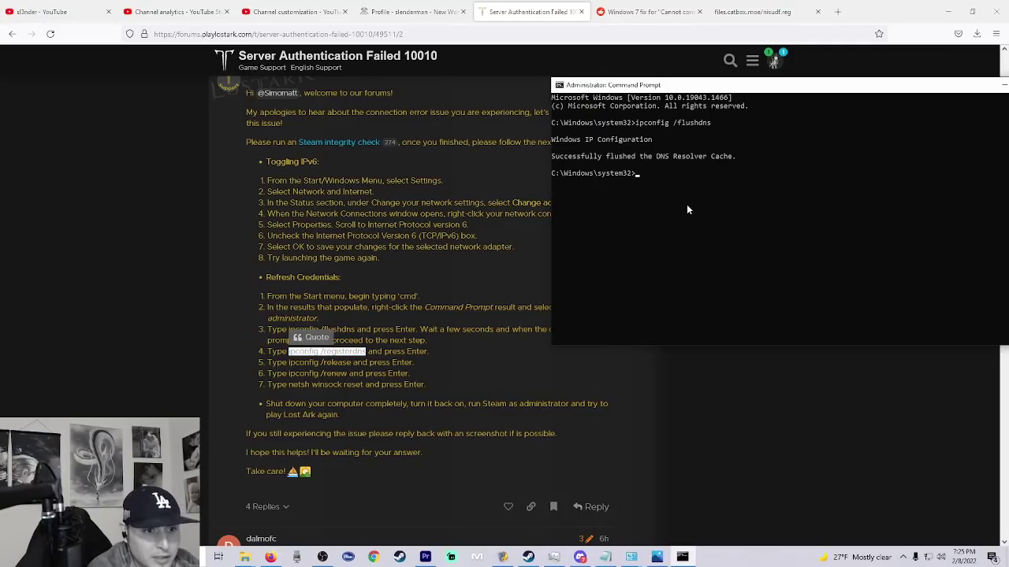
{"action": "key", "text": "ctrl+v"}
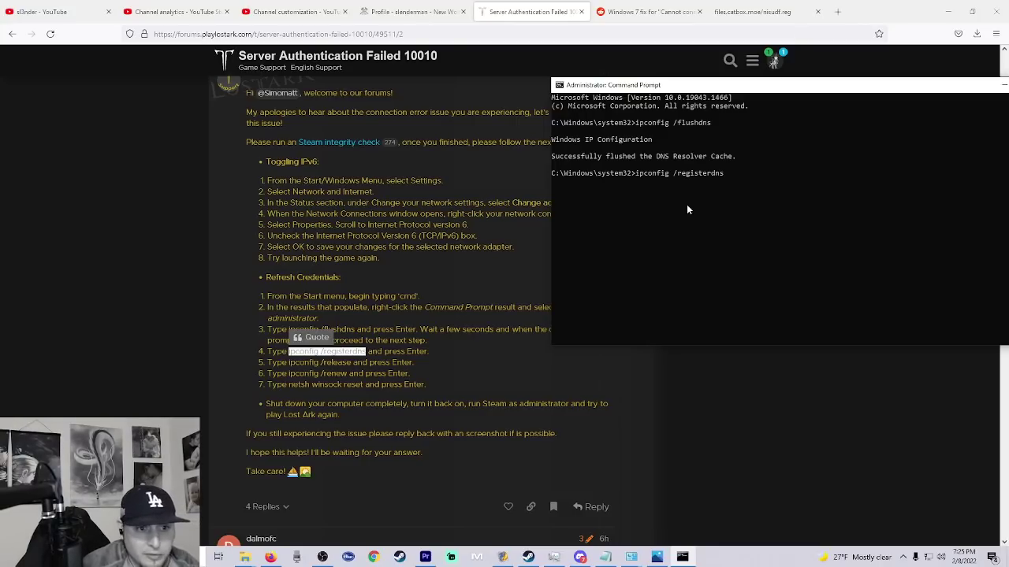
{"action": "key", "text": "Return"}
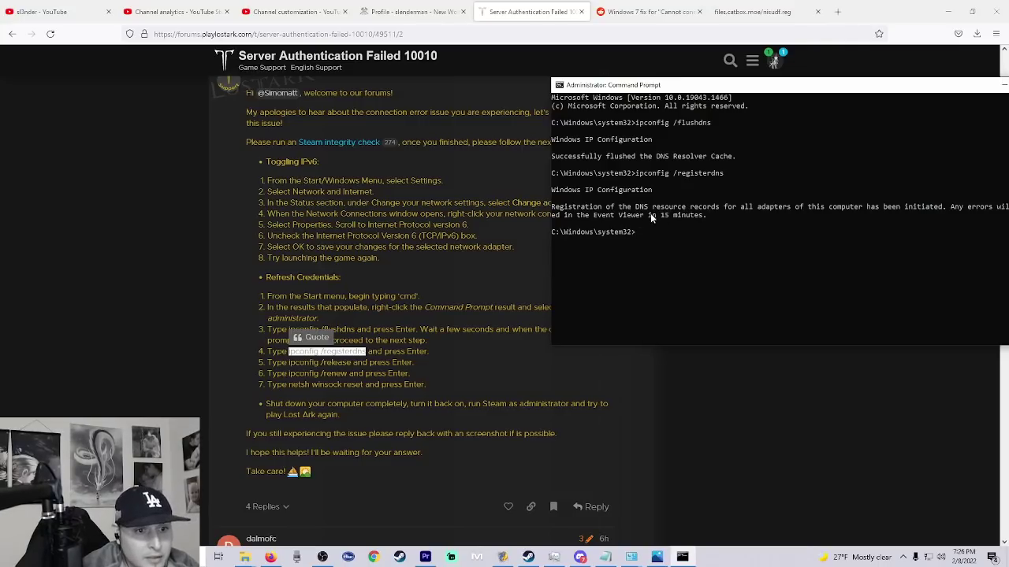
Step: Reposition the console window beside the forum steps and refocus it
{"action": "left_click_drag", "start_coordinate": [728, 85], "coordinate": [671, 85]}
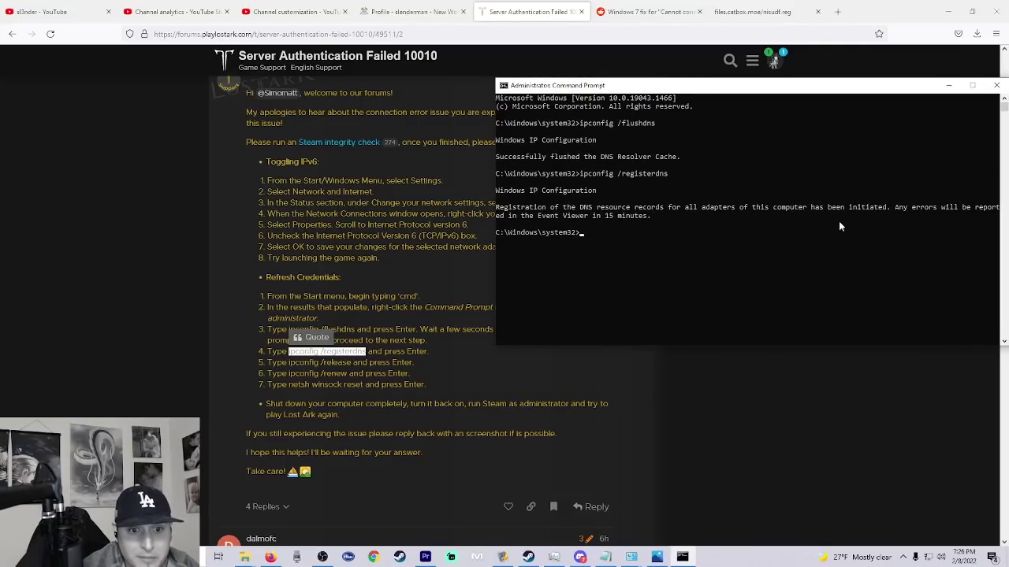
{"action": "left_click_drag", "start_coordinate": [841, 85], "coordinate": [779, 82]}
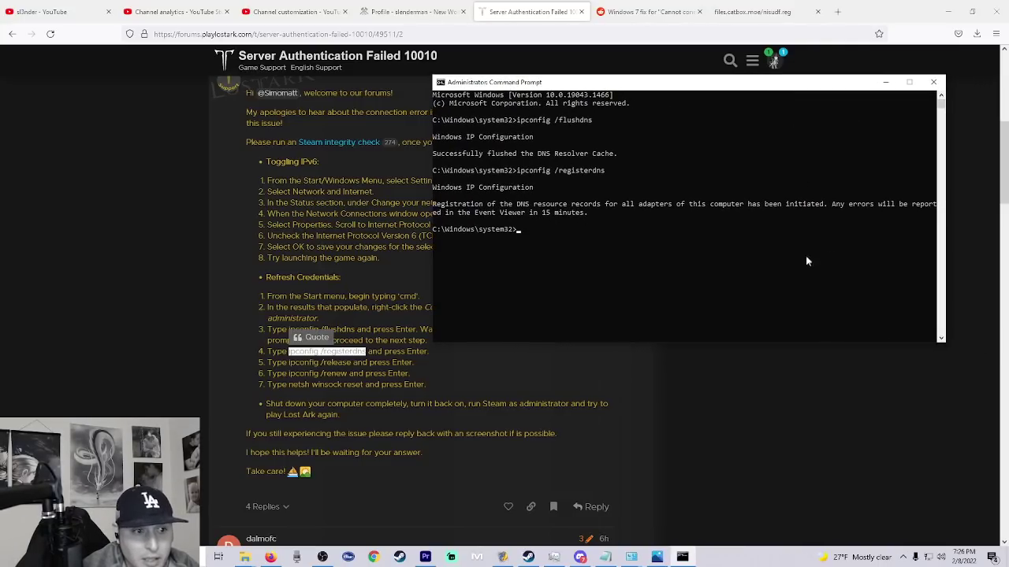
{"action": "scroll", "coordinate": [683, 286], "scroll_direction": "down", "scroll_amount": 3}
{"action": "scroll", "coordinate": [683, 285], "scroll_direction": "up", "scroll_amount": 2}
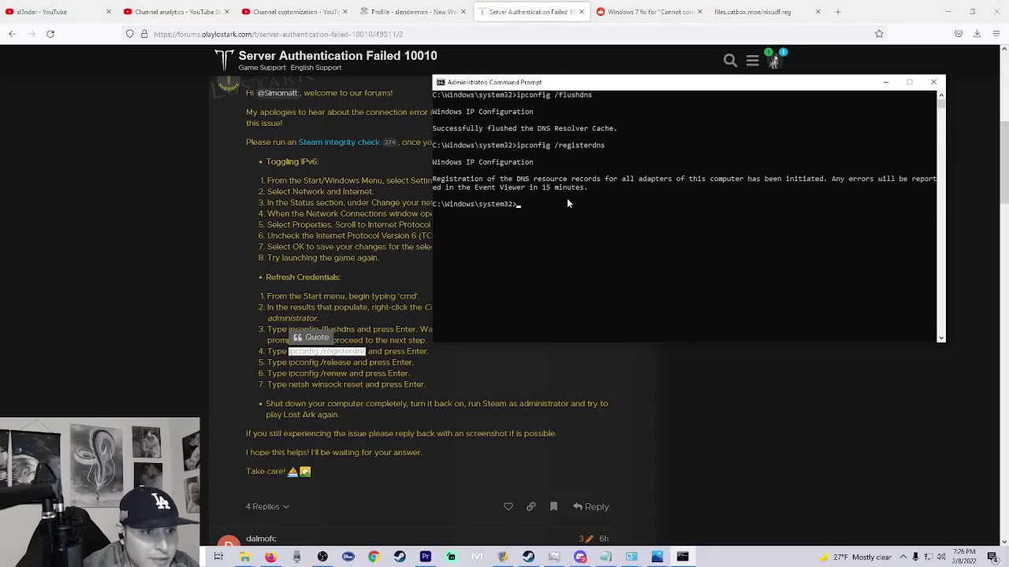
{"action": "left_click_drag", "start_coordinate": [573, 81], "coordinate": [617, 77]}
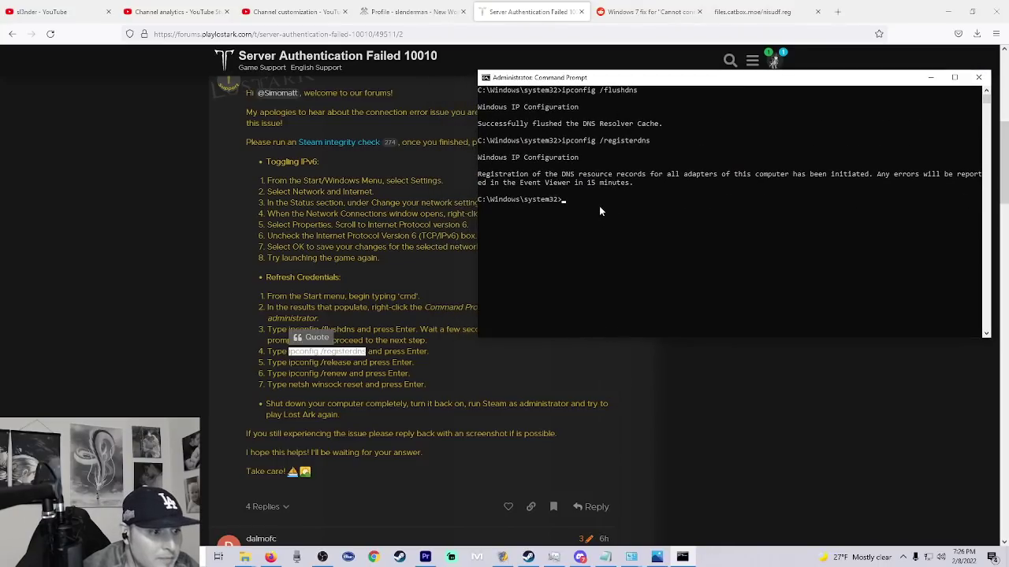
{"action": "left_click", "coordinate": [599, 207]}
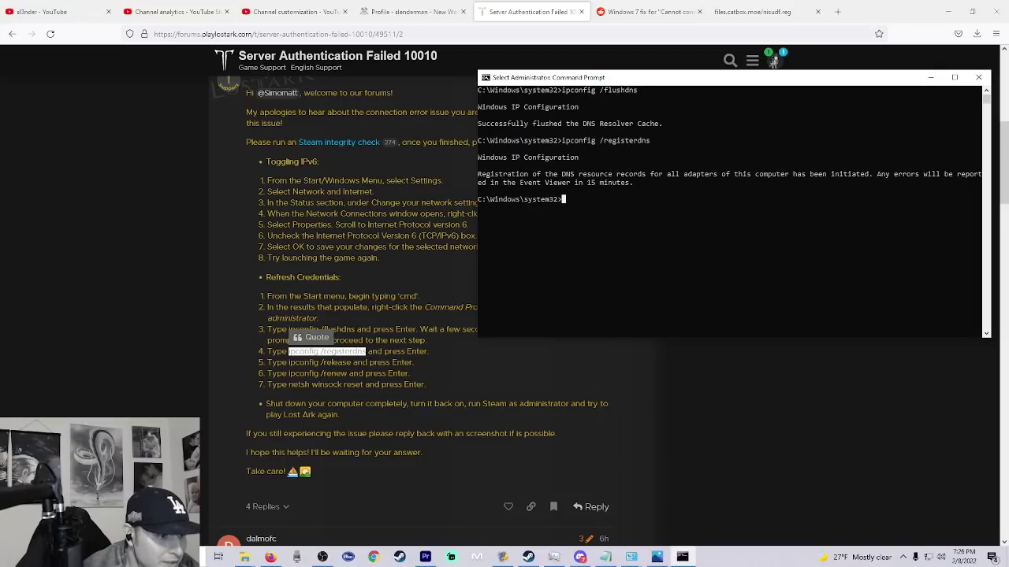
Step: Check the forum instructions, then run ipconfig /release in the admin console
{"action": "left_click", "coordinate": [290, 362]}
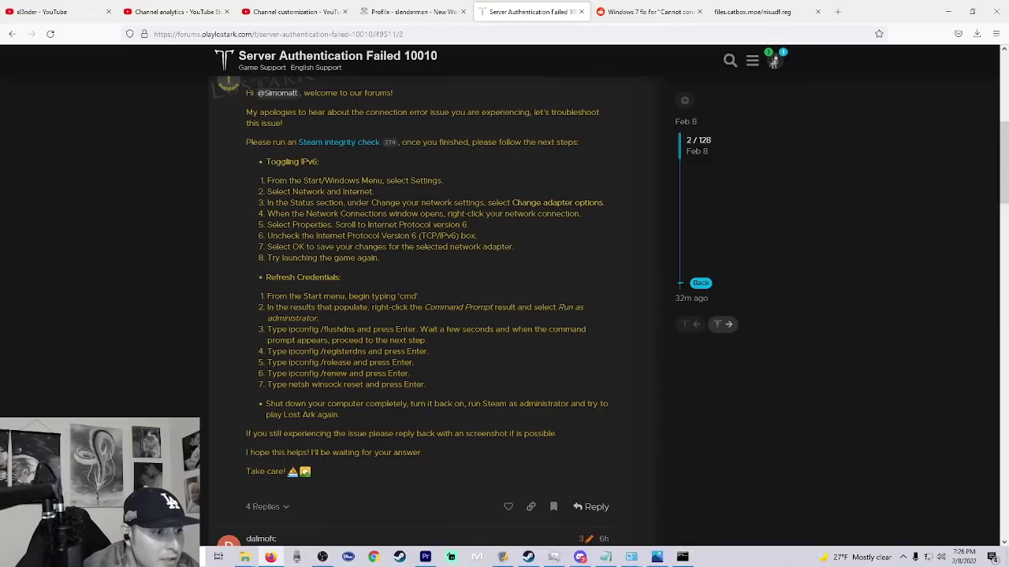
{"action": "left_click", "coordinate": [682, 557]}
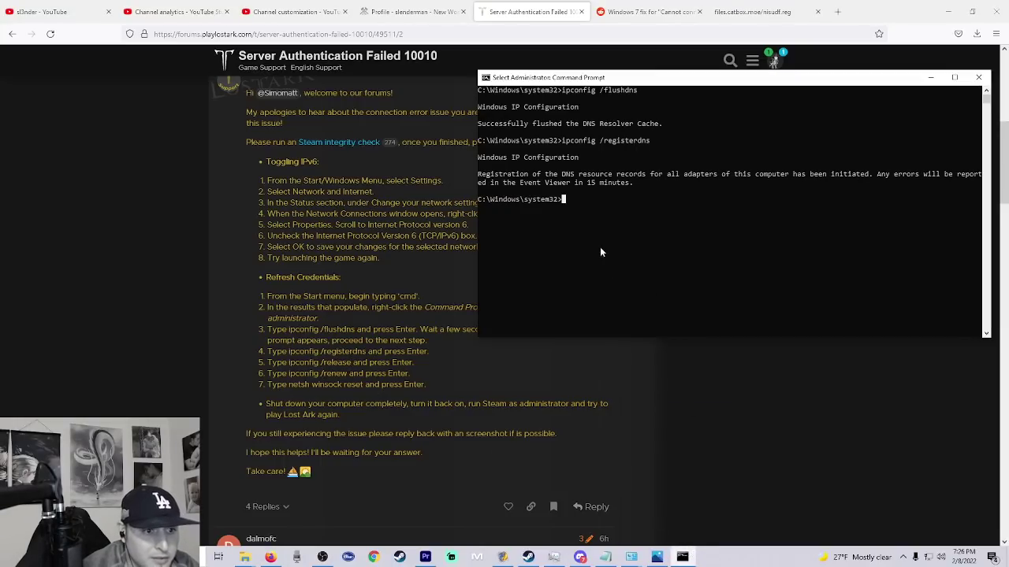
{"action": "type", "text": "i"}
{"action": "type", "text": "pcon"}
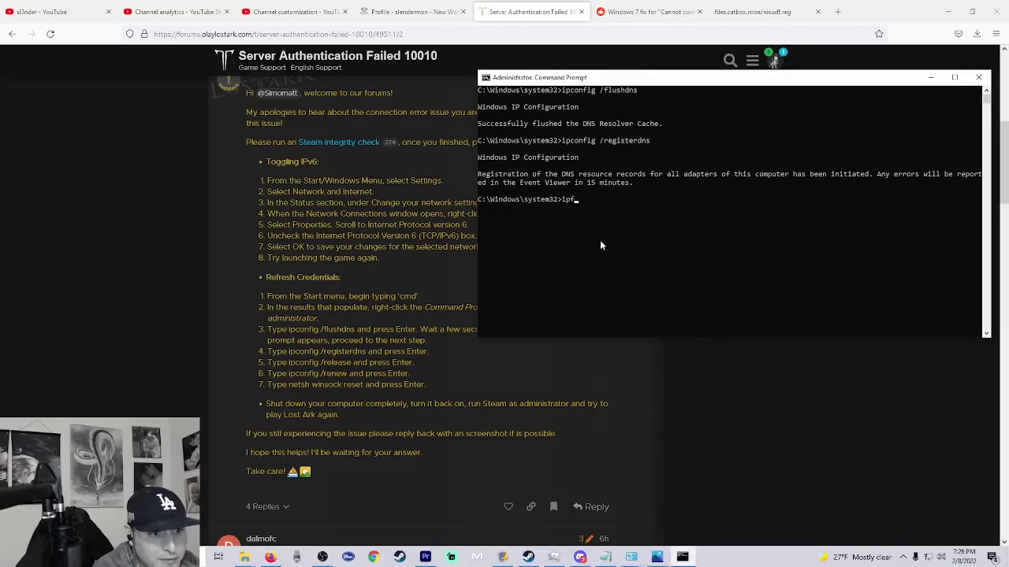
{"action": "type", "text": "fig"}
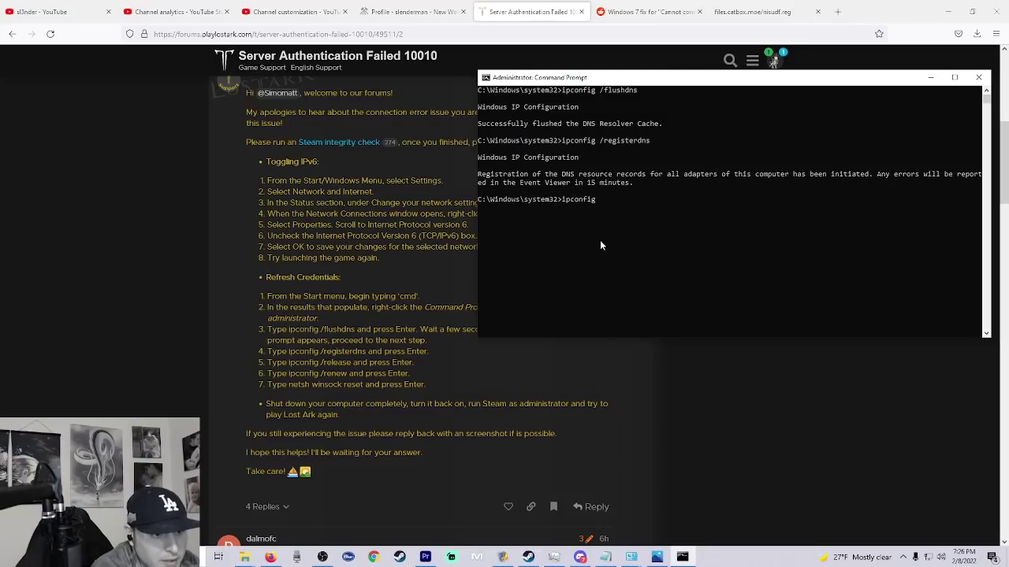
{"action": "type", "text": " /"}
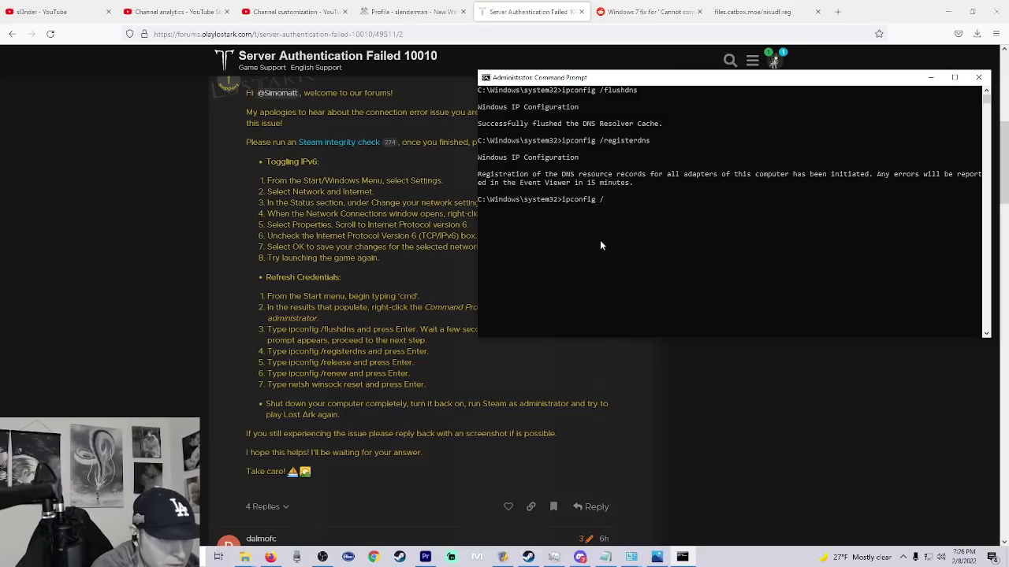
{"action": "type", "text": "release"}
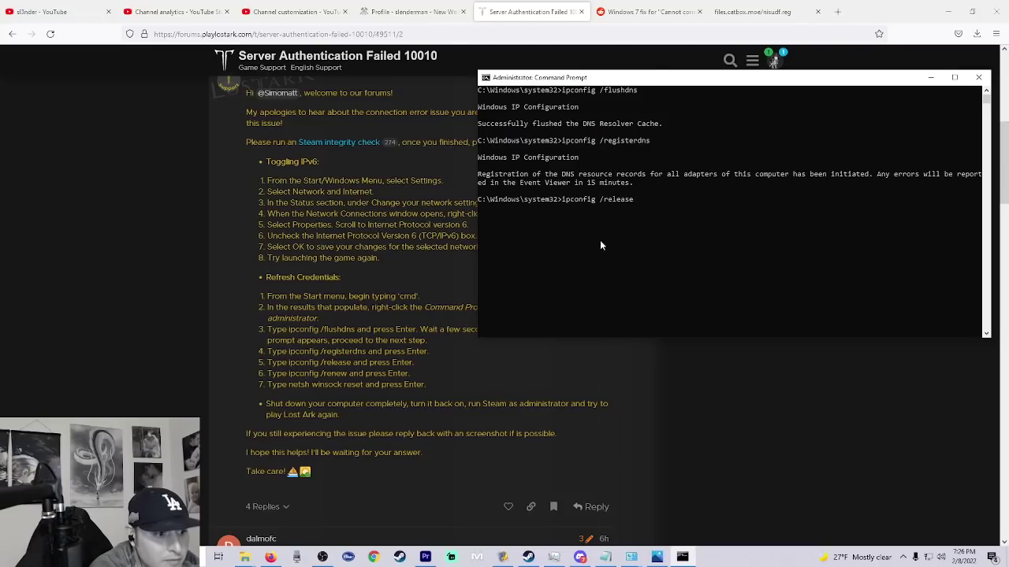
{"action": "key", "text": "Return"}
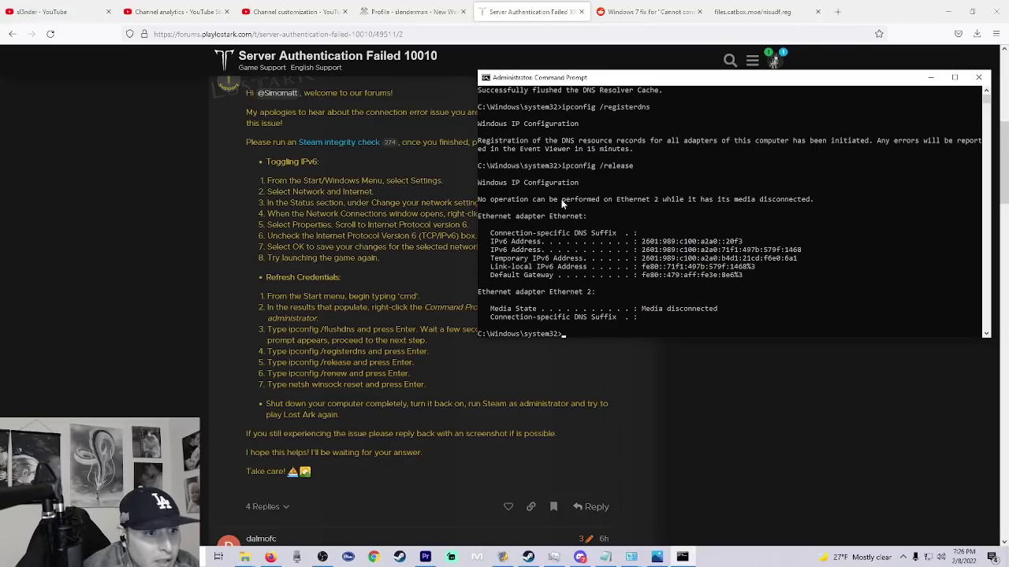
Step: Run ipconfig /renew so Ethernet gets IPv4 10.0.0.134 with gateway 10.0.0.1 again
{"action": "scroll", "coordinate": [553, 279], "scroll_direction": "down", "scroll_amount": 3}
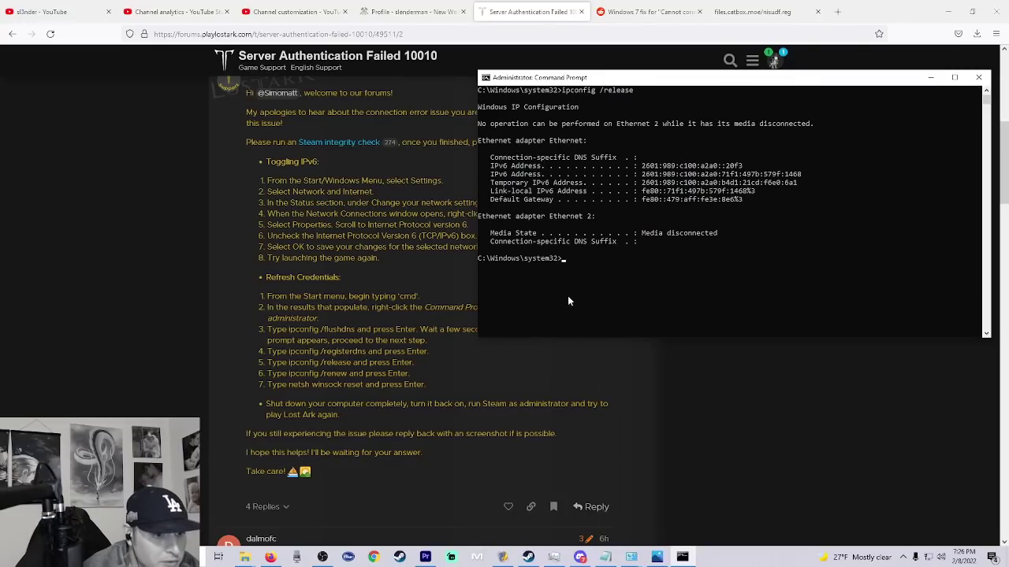
{"action": "type", "text": "ip"}
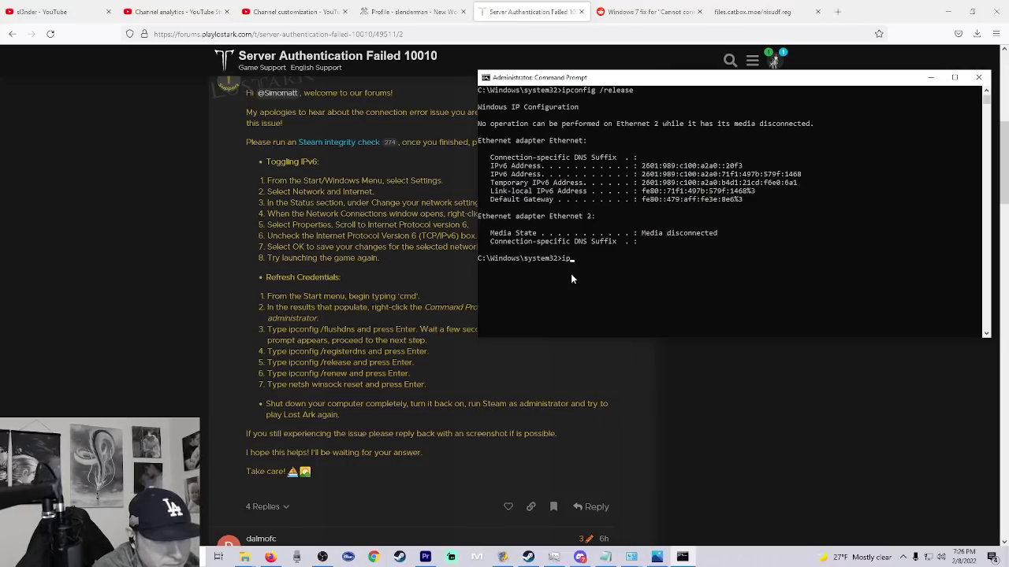
{"action": "type", "text": "config "}
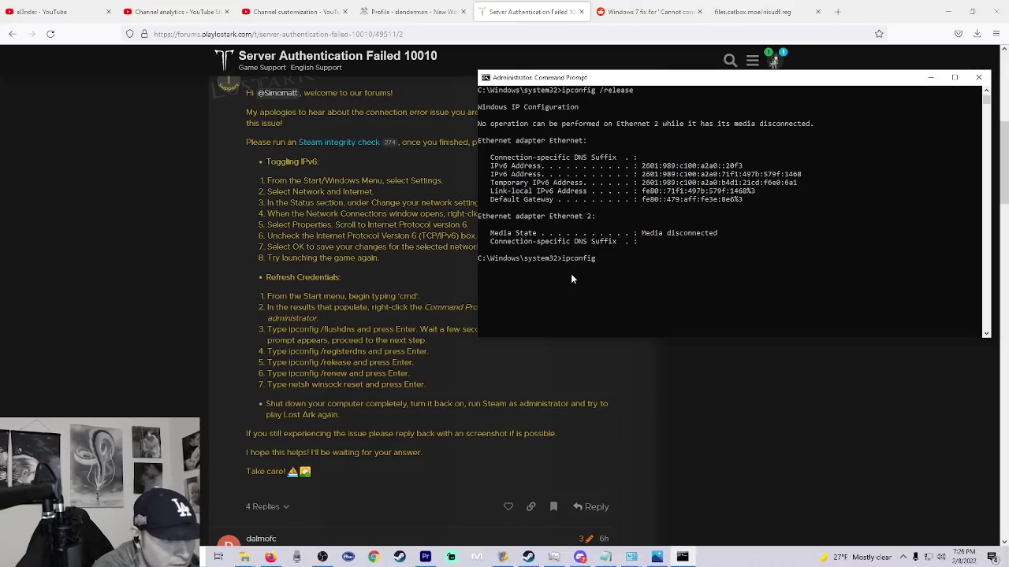
{"action": "type", "text": "/ renew"}
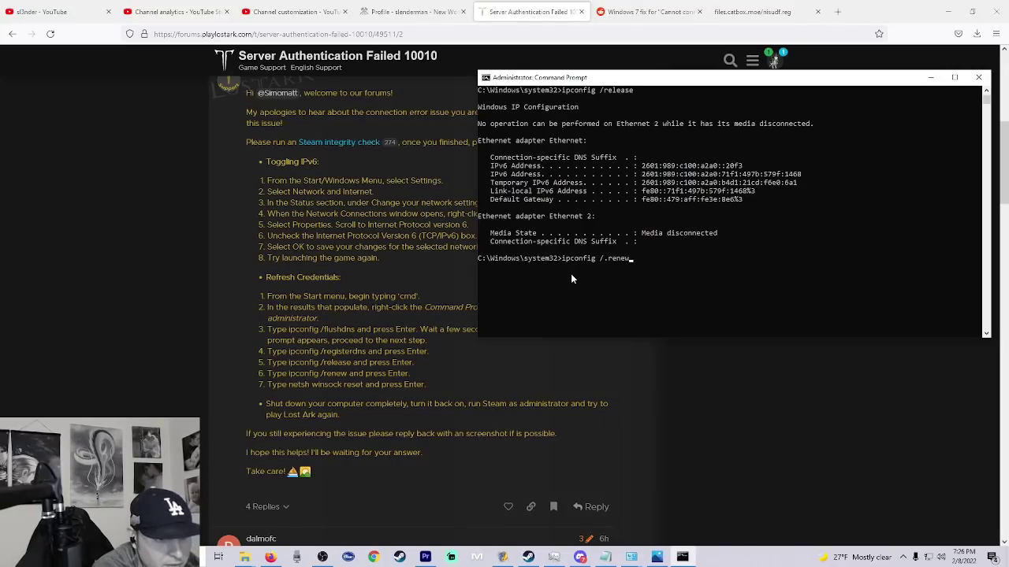
{"action": "key", "text": "BackSpace"}
{"action": "key", "text": "BackSpace"}
{"action": "key", "text": "BackSpace"}
{"action": "key", "text": "BackSpace"}
{"action": "key", "text": "BackSpace"}
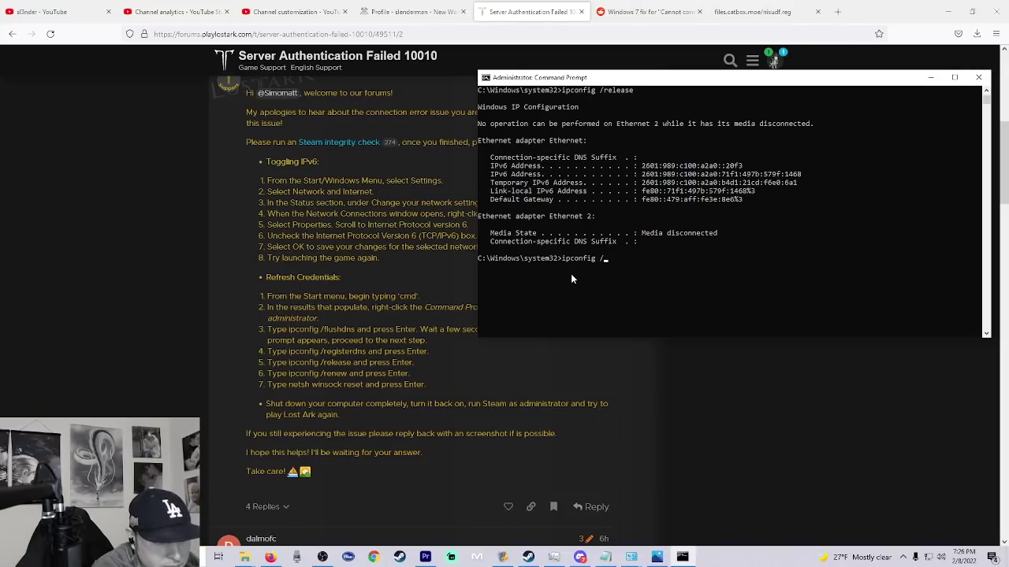
{"action": "type", "text": "renew"}
{"action": "key", "text": "Return"}
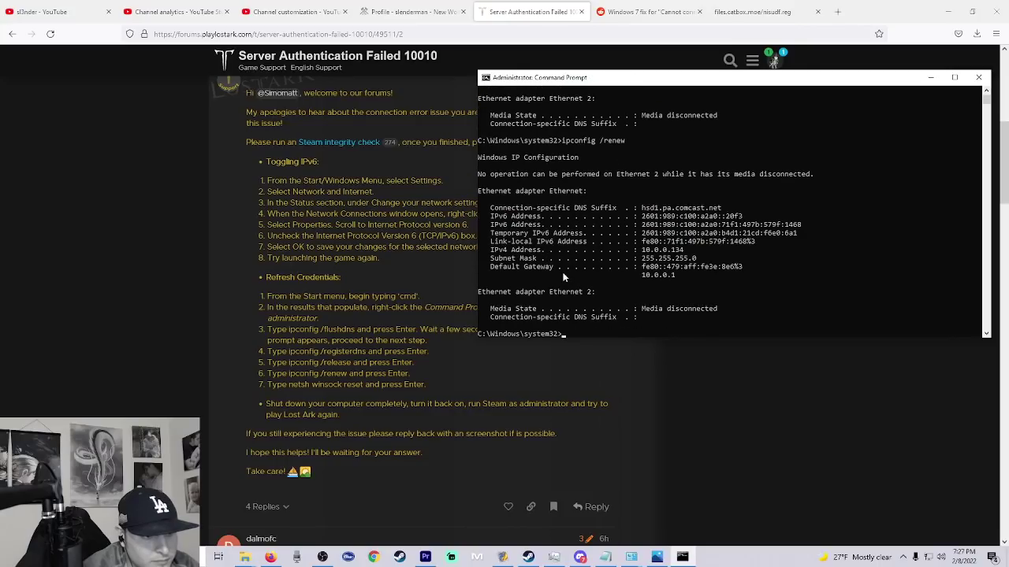
{"action": "scroll", "coordinate": [586, 272], "scroll_direction": "down", "scroll_amount": 3}
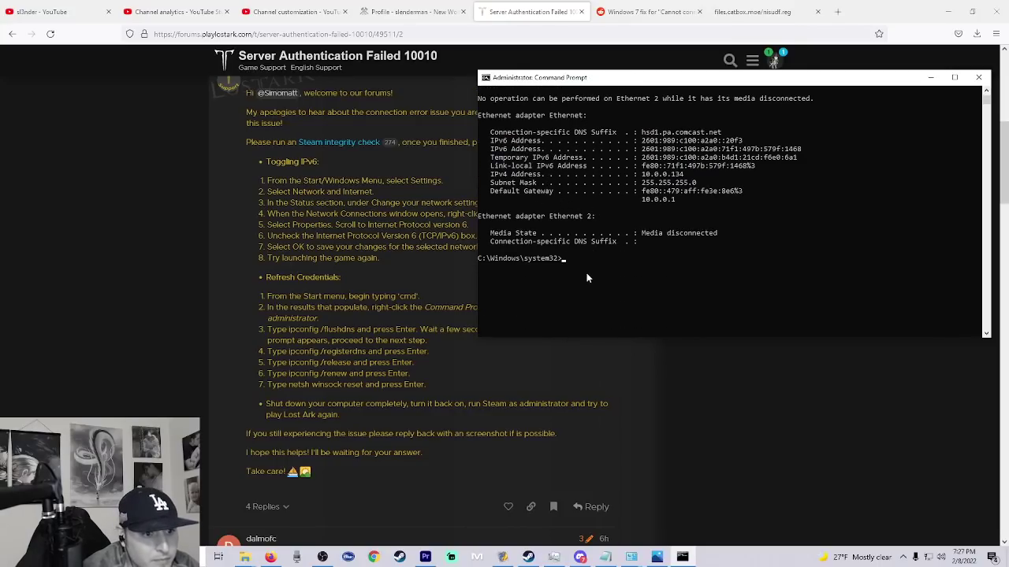
{"action": "scroll", "coordinate": [583, 279], "scroll_direction": "up", "scroll_amount": 2}
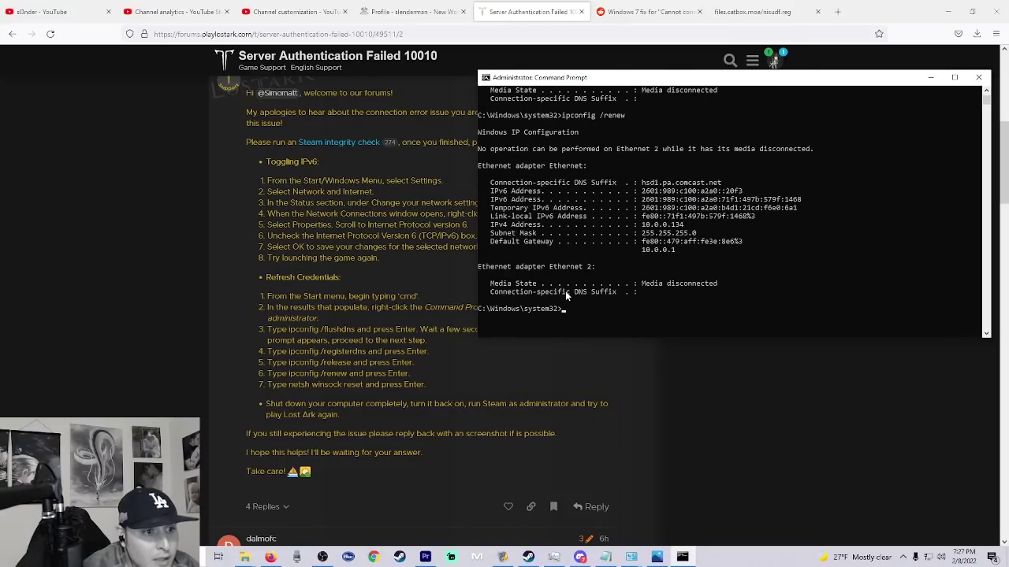
Step: Reset the Winsock Catalog with netsh winsock reset, which asks for a restart
{"action": "left_click", "coordinate": [587, 321]}
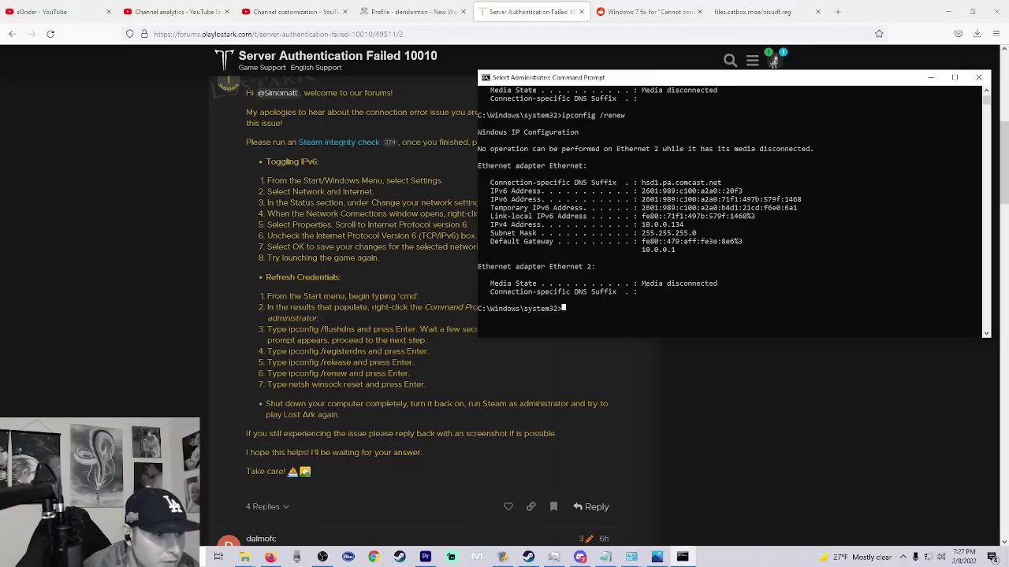
{"action": "key", "text": "Escape"}
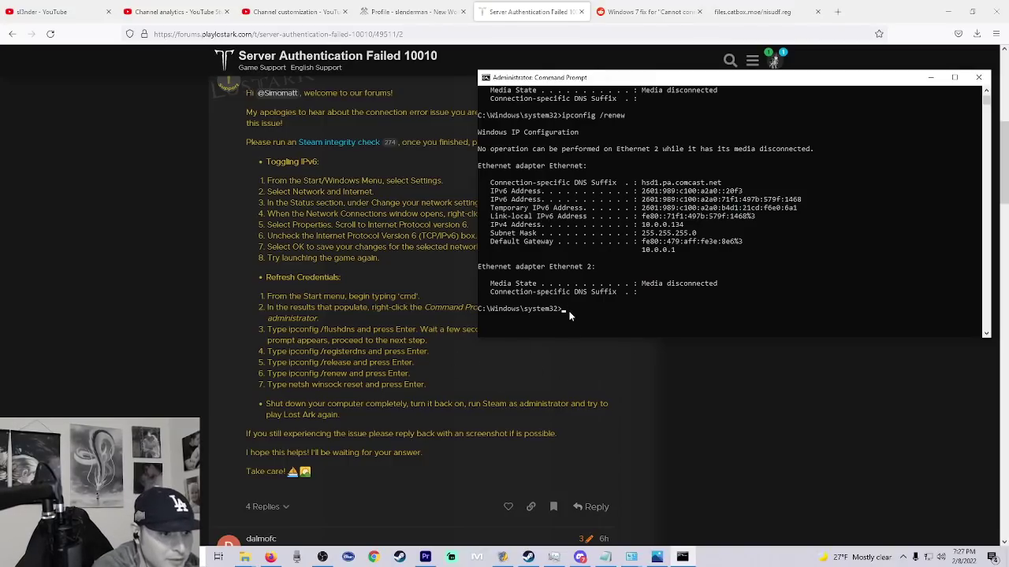
{"action": "type", "text": "net"}
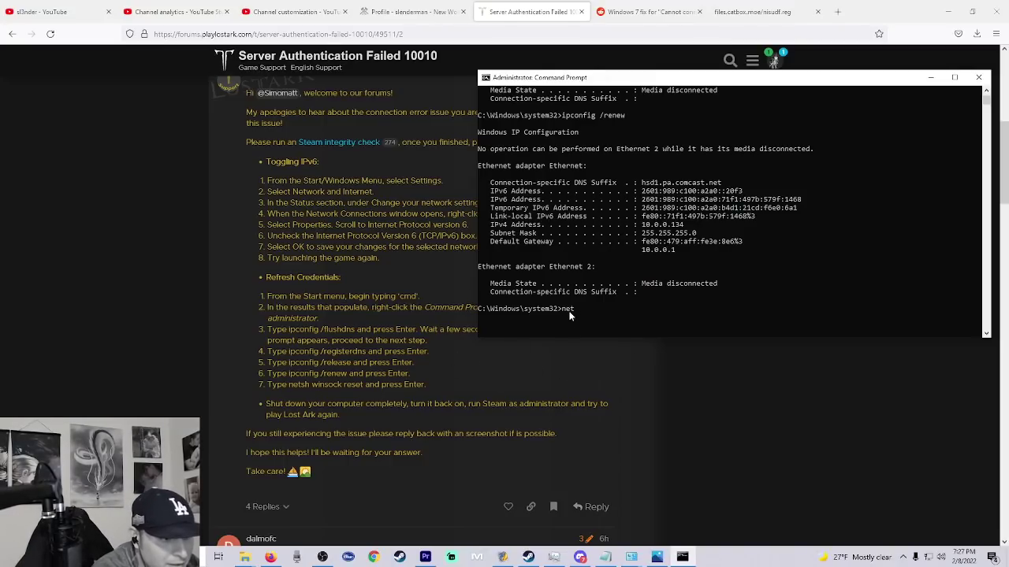
{"action": "type", "text": "sh"}
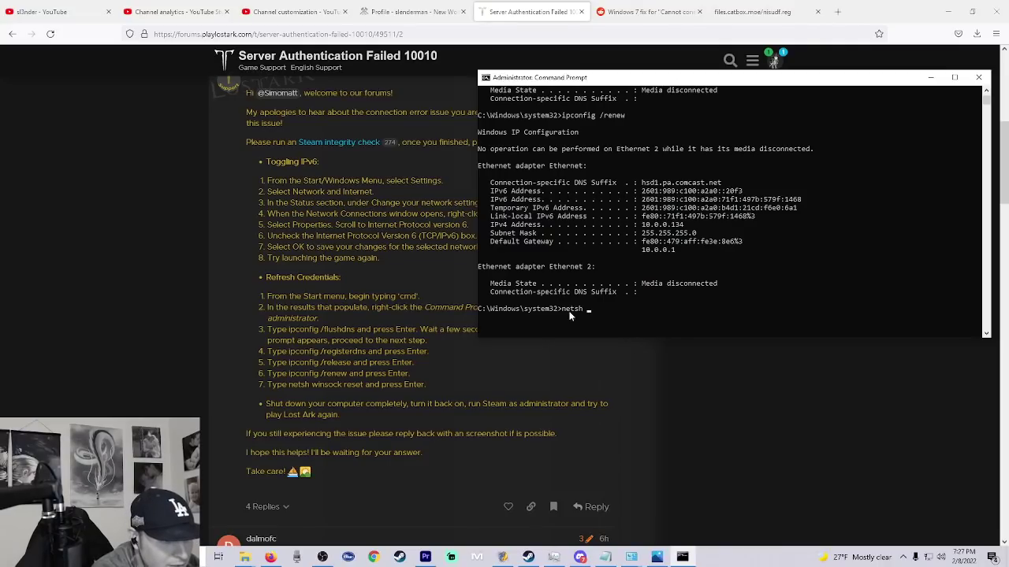
{"action": "type", "text": " winsock"}
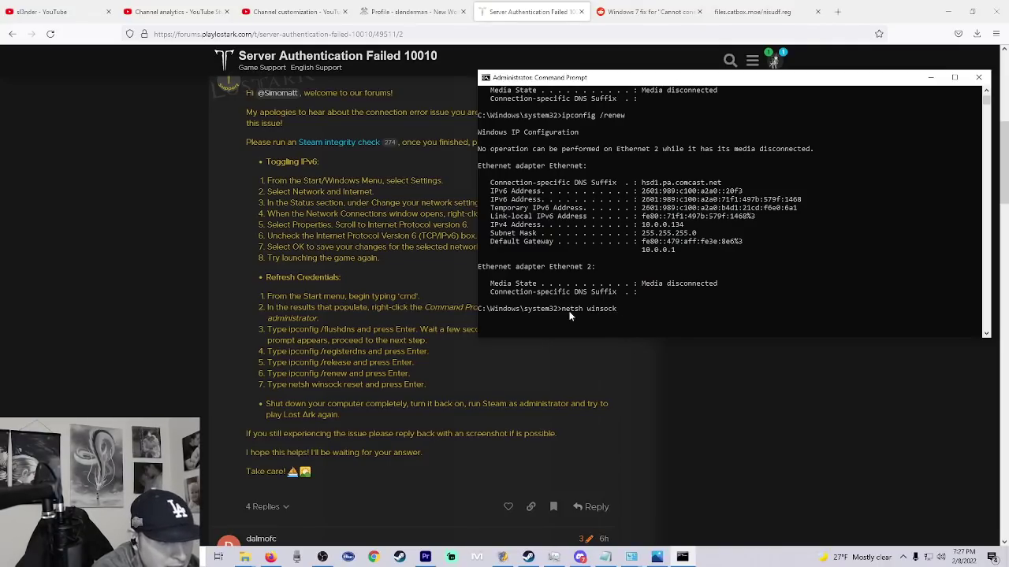
{"action": "type", "text": " reset"}
{"action": "key", "text": "Return"}
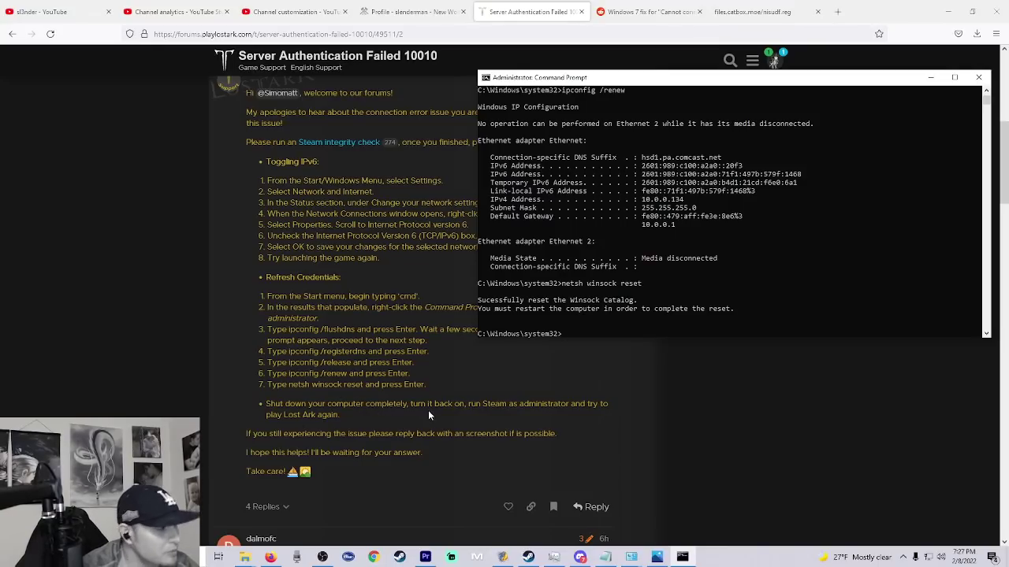
{"action": "key", "text": "super"}
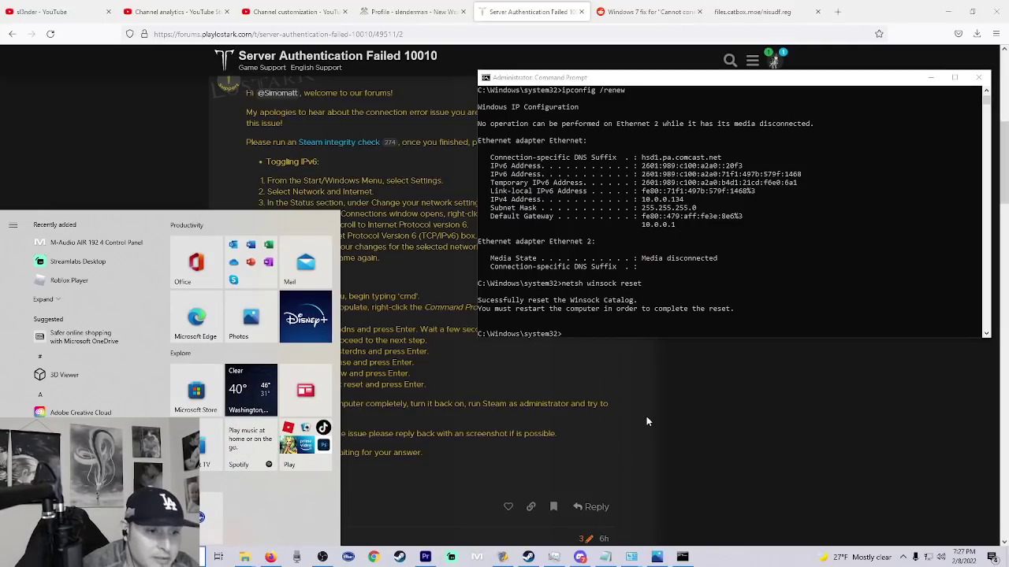
{"action": "left_click", "coordinate": [625, 397]}
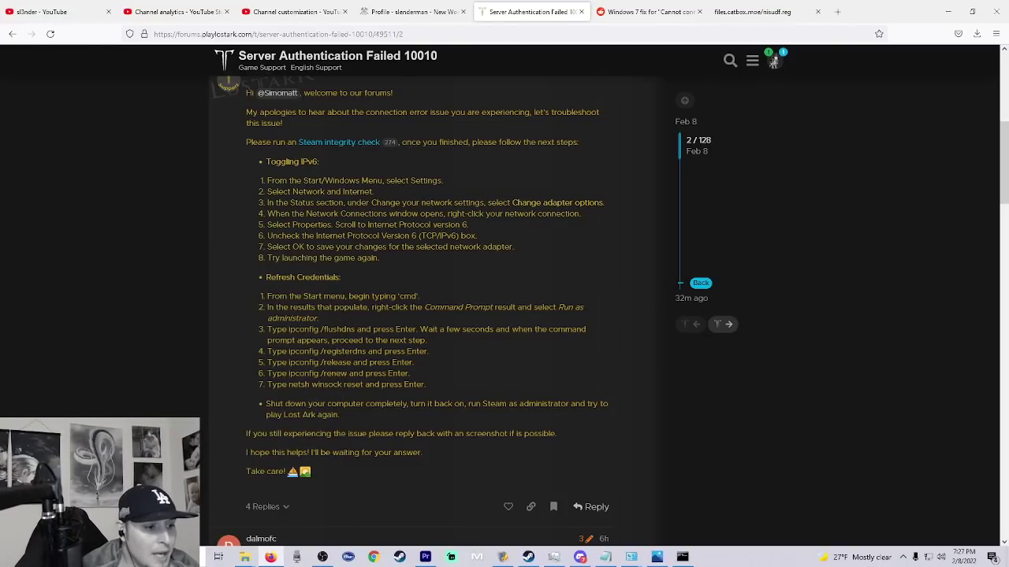
{"action": "left_click_drag", "start_coordinate": [301, 416], "coordinate": [482, 404]}
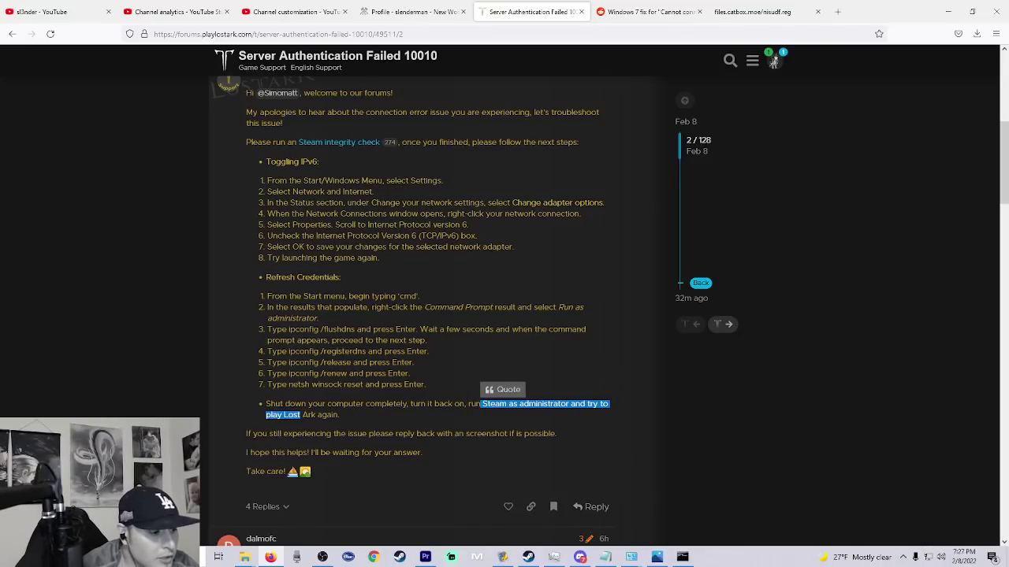
{"action": "key", "text": "super"}
{"action": "type", "text": "s"}
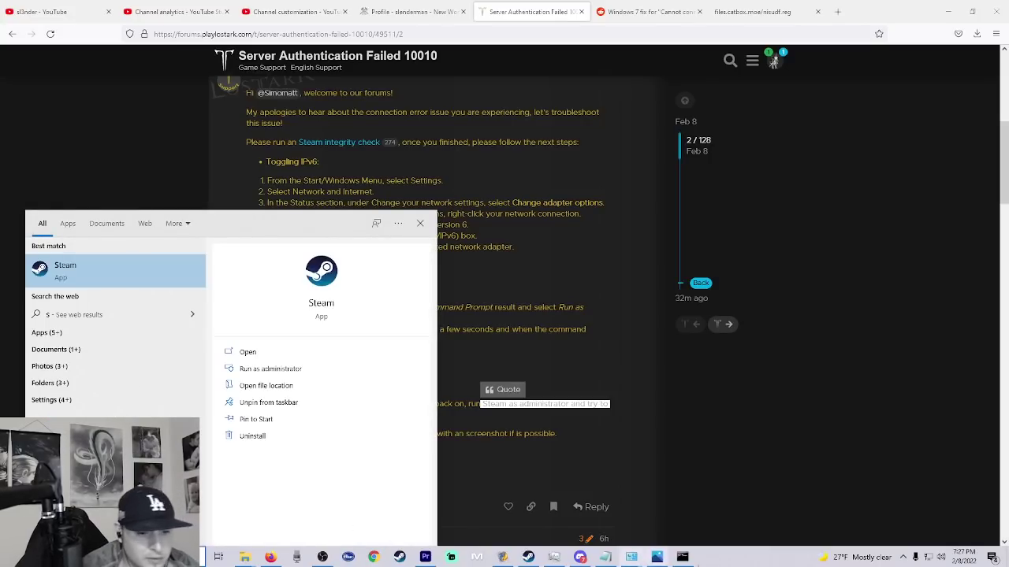
{"action": "key", "text": "Escape"}
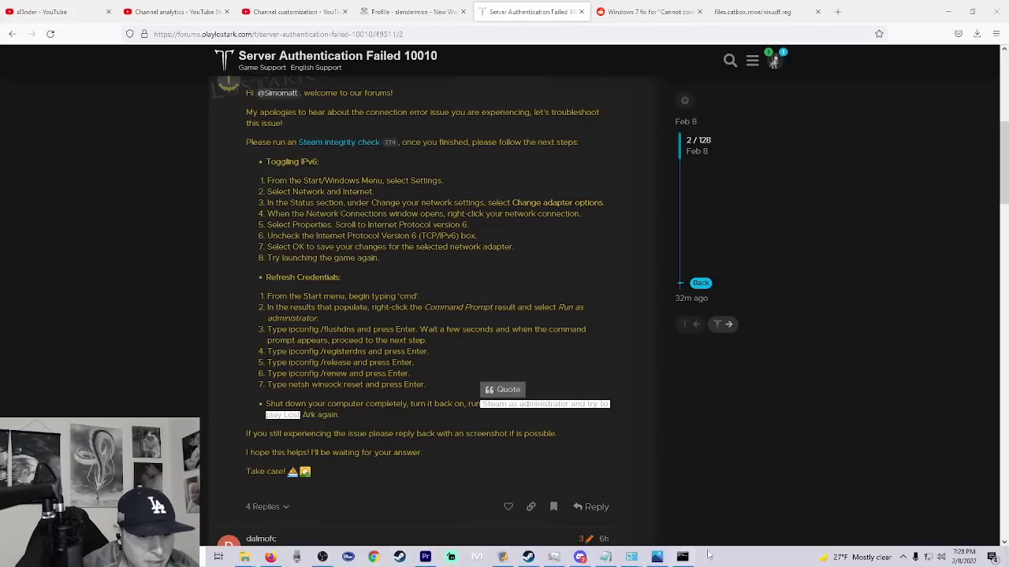
Step: Close the Steam library window and exit Steam from its system tray icon
{"action": "left_click", "coordinate": [399, 557]}
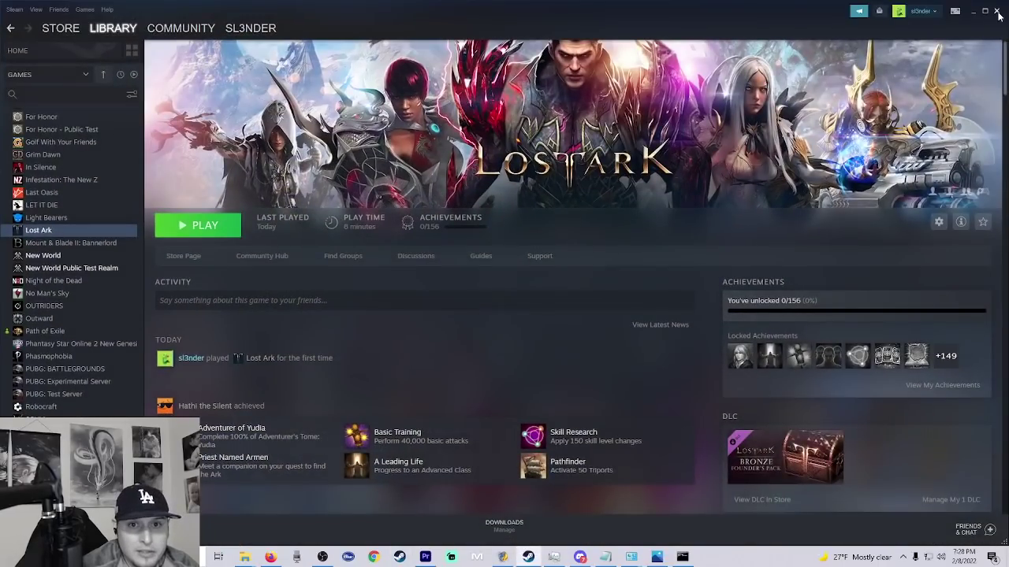
{"action": "left_click", "coordinate": [997, 11]}
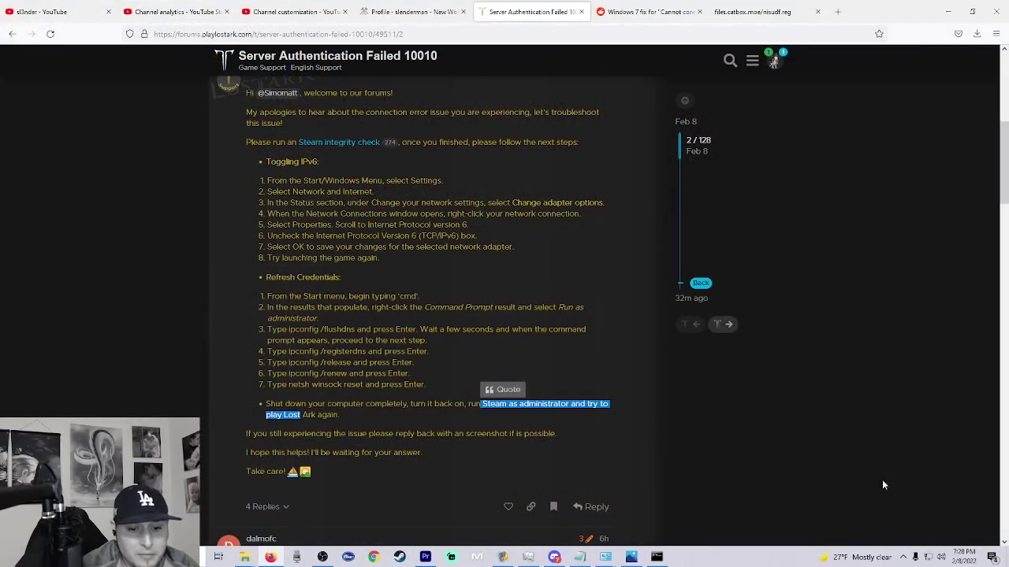
{"action": "left_click", "coordinate": [902, 557]}
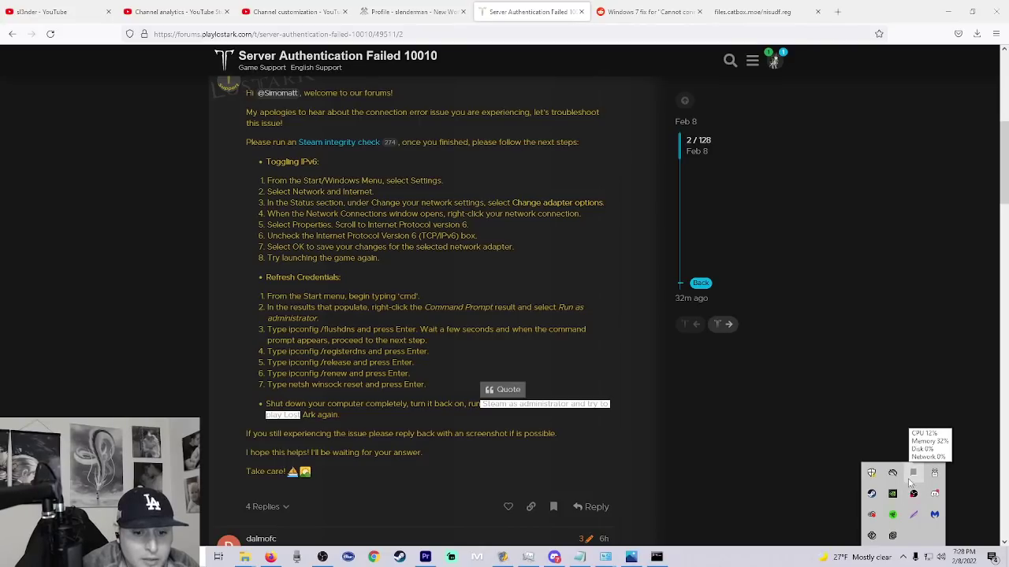
{"action": "right_click", "coordinate": [872, 494]}
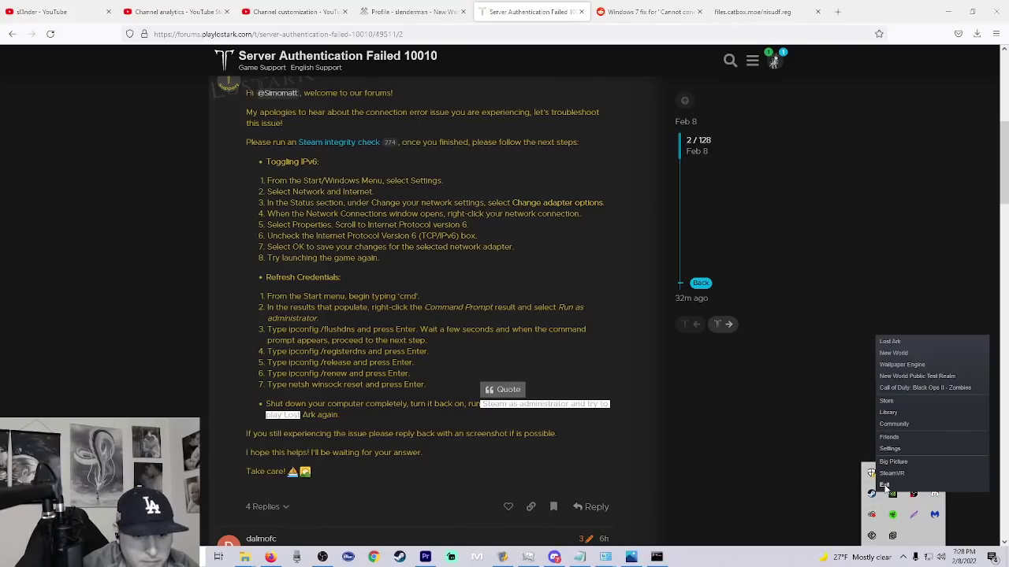
{"action": "left_click", "coordinate": [885, 483]}
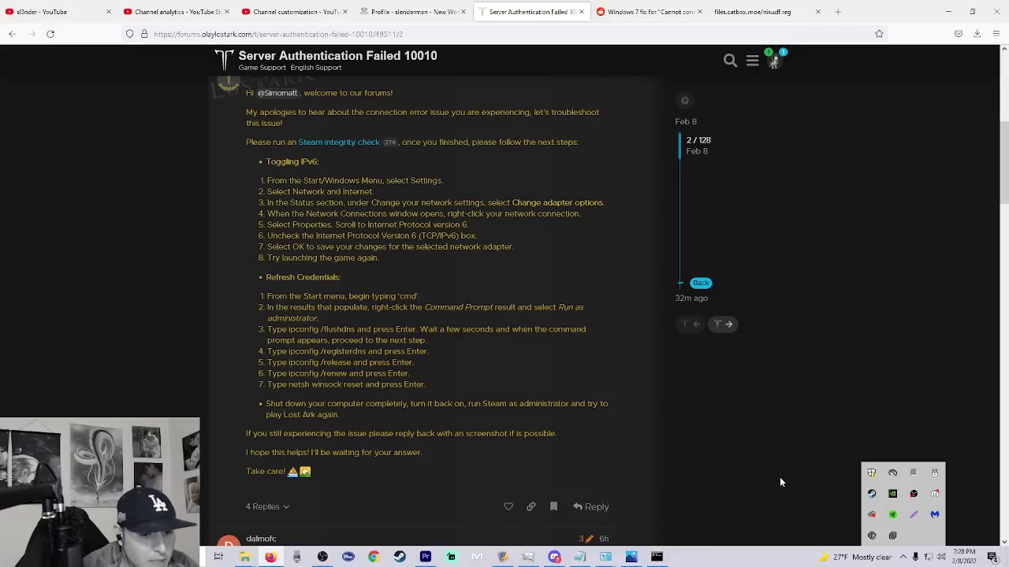
{"action": "left_click", "coordinate": [761, 466]}
{"action": "key", "text": "super"}
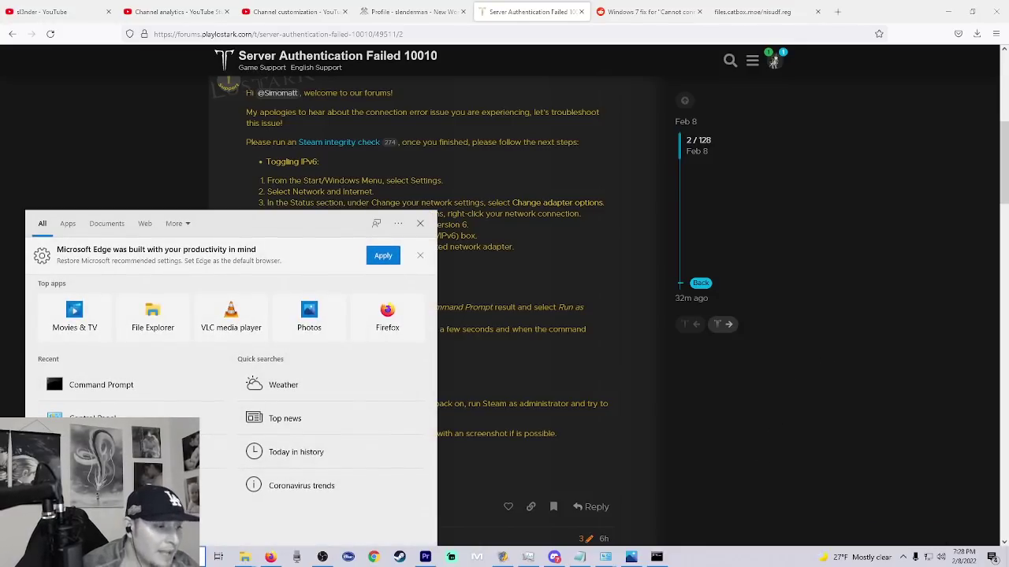
{"action": "type", "text": "steam"}
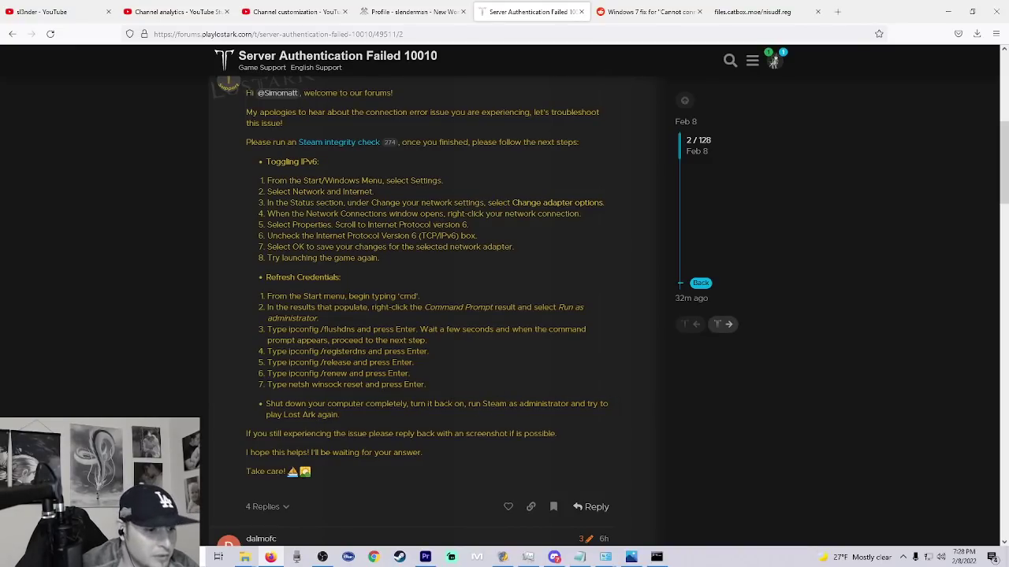
Step: Read the support reply's shut-down-and-restart advice further down the forum thread
{"action": "left_click_drag", "start_coordinate": [321, 403], "coordinate": [375, 403]}
{"action": "left_click", "coordinate": [375, 403]}
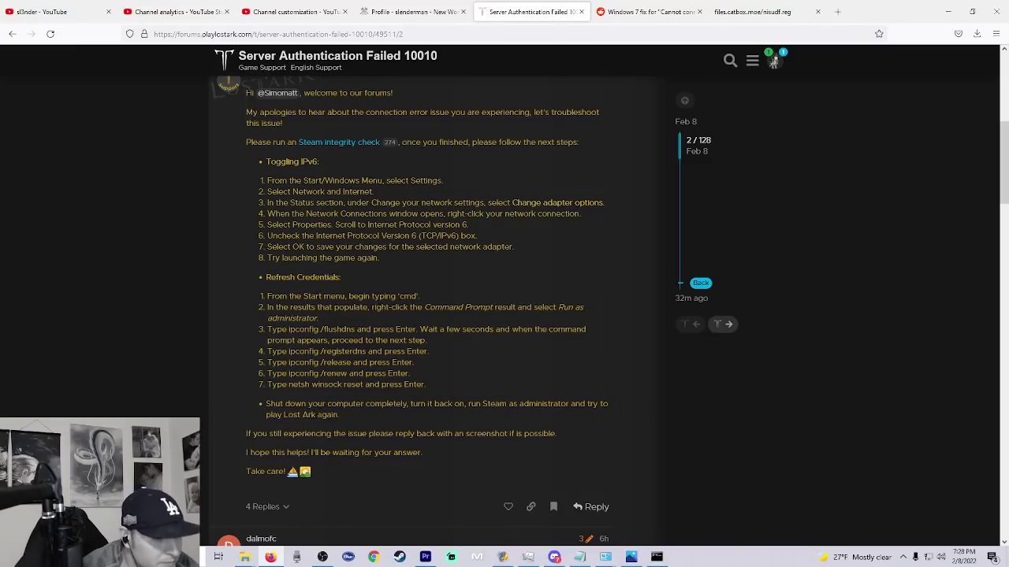
{"action": "scroll", "coordinate": [331, 376], "scroll_direction": "down", "scroll_amount": 1}
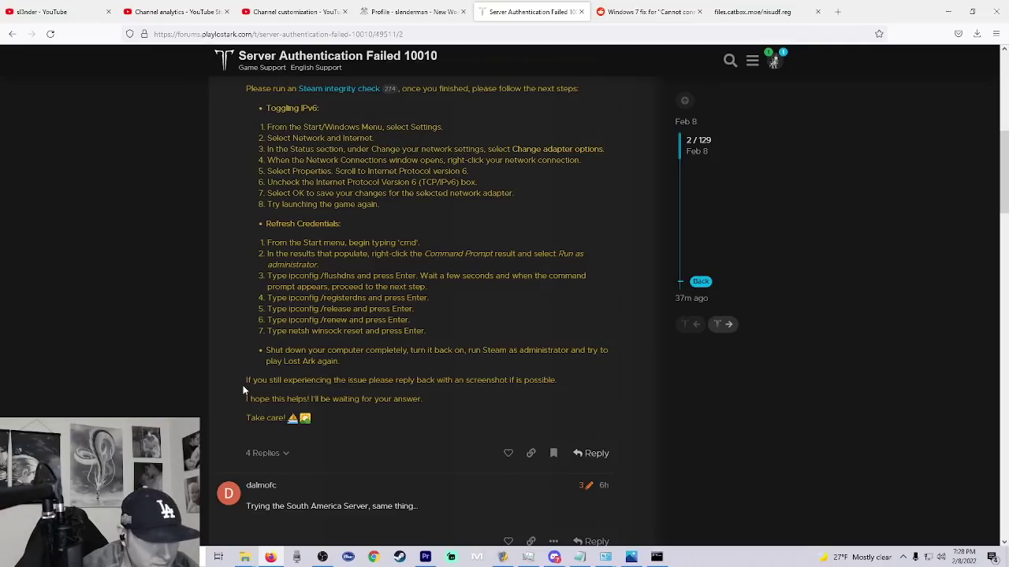
{"action": "left_click_drag", "start_coordinate": [243, 383], "coordinate": [264, 399]}
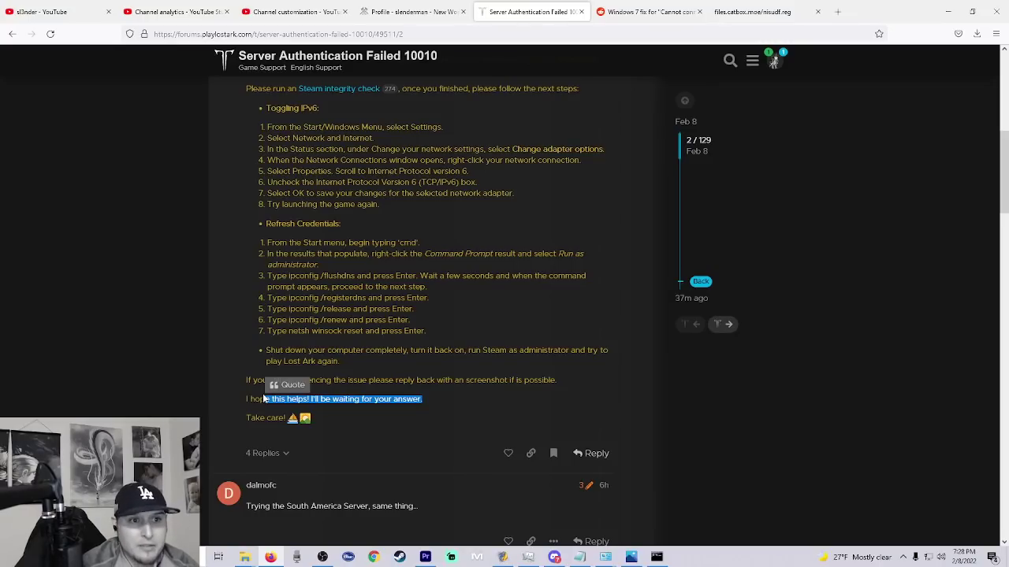
{"action": "scroll", "coordinate": [347, 394], "scroll_direction": "down", "scroll_amount": 3}
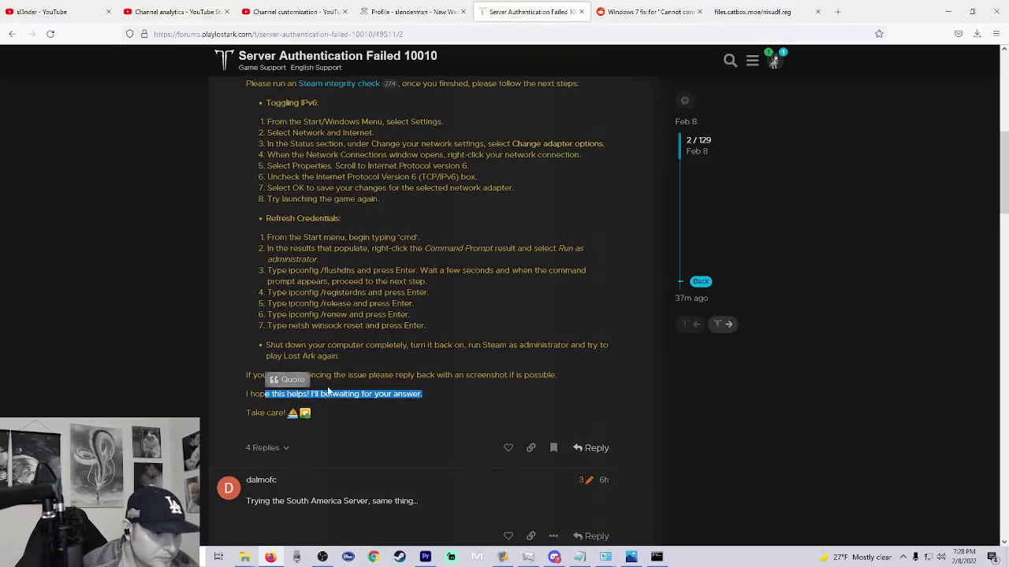
{"action": "scroll", "coordinate": [347, 394], "scroll_direction": "up", "scroll_amount": 2}
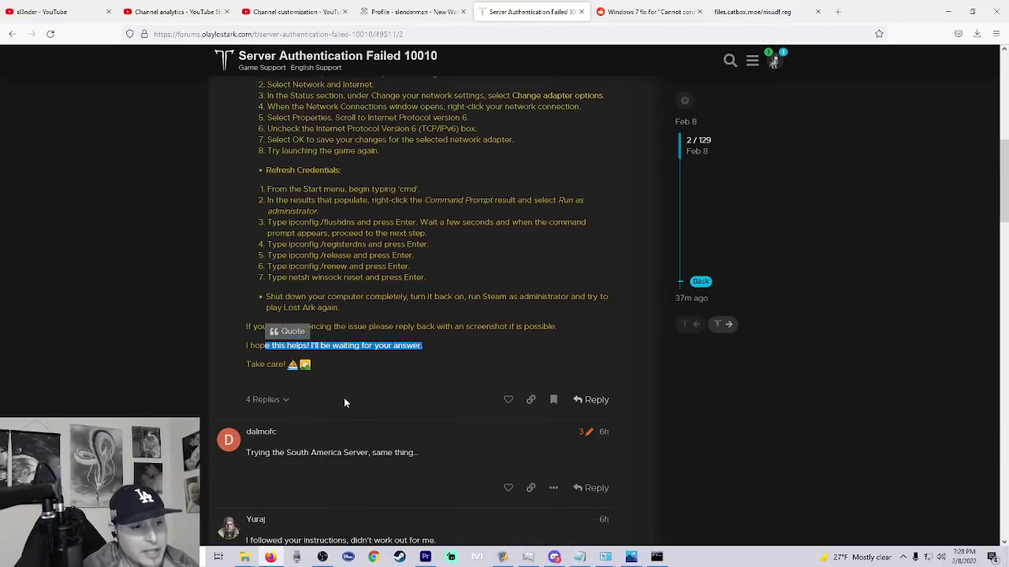
{"action": "scroll", "coordinate": [344, 402], "scroll_direction": "down", "scroll_amount": 20}
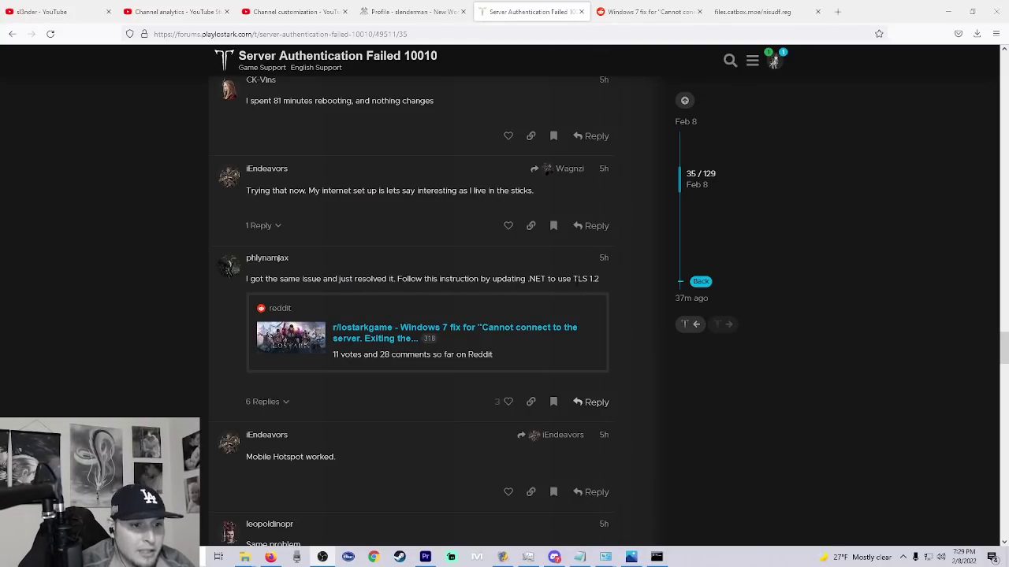
Step: Highlight reply 35's advice to update .NET to use TLS 1.2 and glance at the Reddit fix
{"action": "left_click_drag", "start_coordinate": [600, 279], "coordinate": [521, 280]}
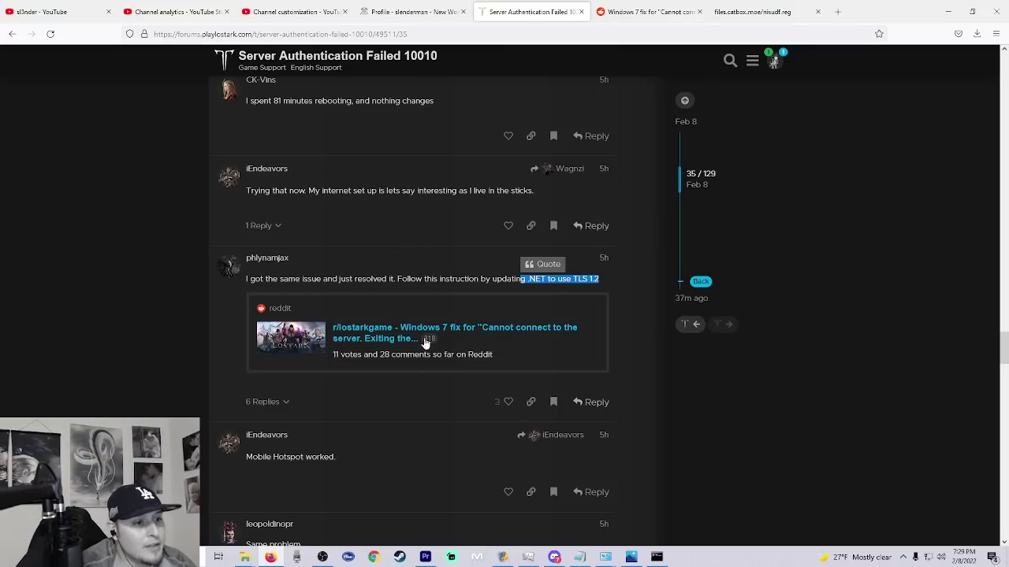
{"action": "key", "text": "ctrl+Tab"}
{"action": "key", "text": "ctrl+shift+Tab"}
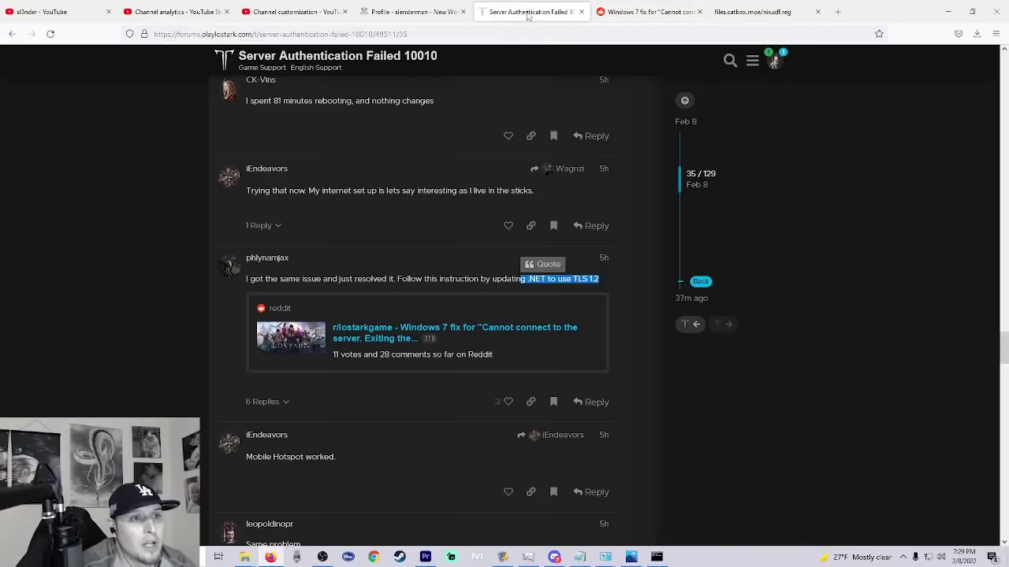
{"action": "scroll", "coordinate": [512, 260], "scroll_direction": "up", "scroll_amount": 1}
{"action": "scroll", "coordinate": [472, 245], "scroll_direction": "up", "scroll_amount": 12}
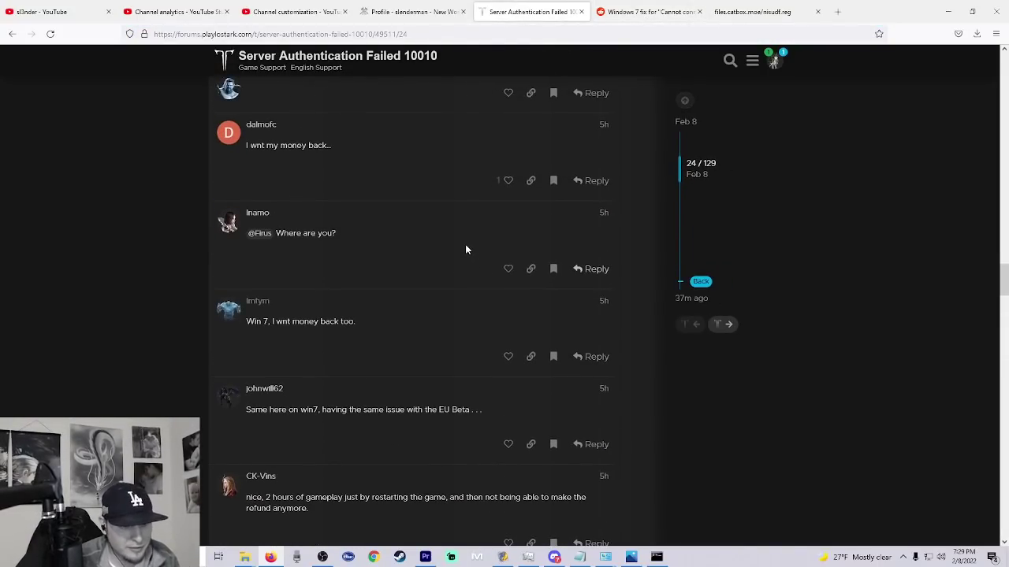
{"action": "scroll", "coordinate": [465, 249], "scroll_direction": "down", "scroll_amount": 5}
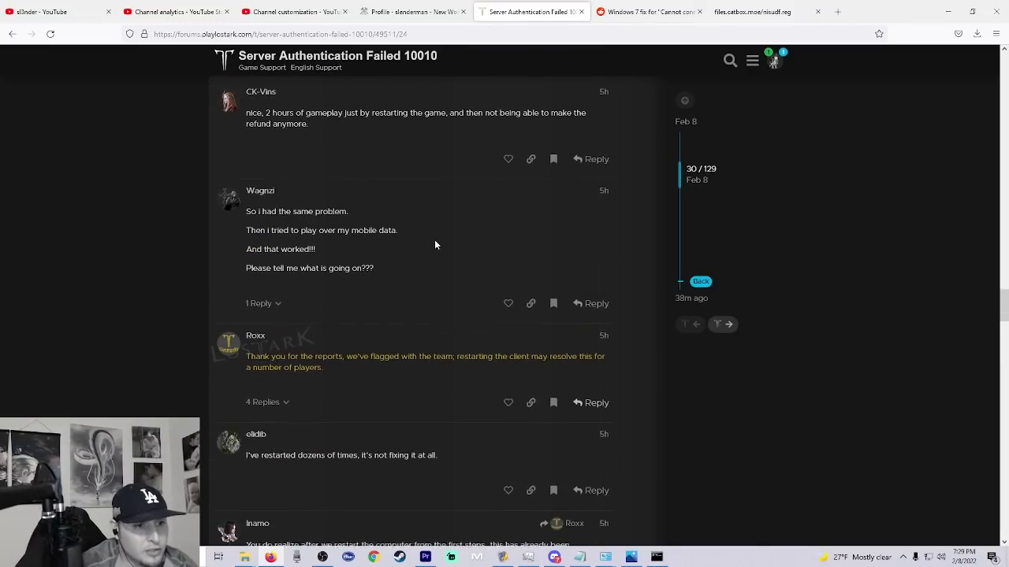
{"action": "scroll", "coordinate": [434, 245], "scroll_direction": "up", "scroll_amount": 1}
{"action": "scroll", "coordinate": [434, 245], "scroll_direction": "down", "scroll_amount": 9}
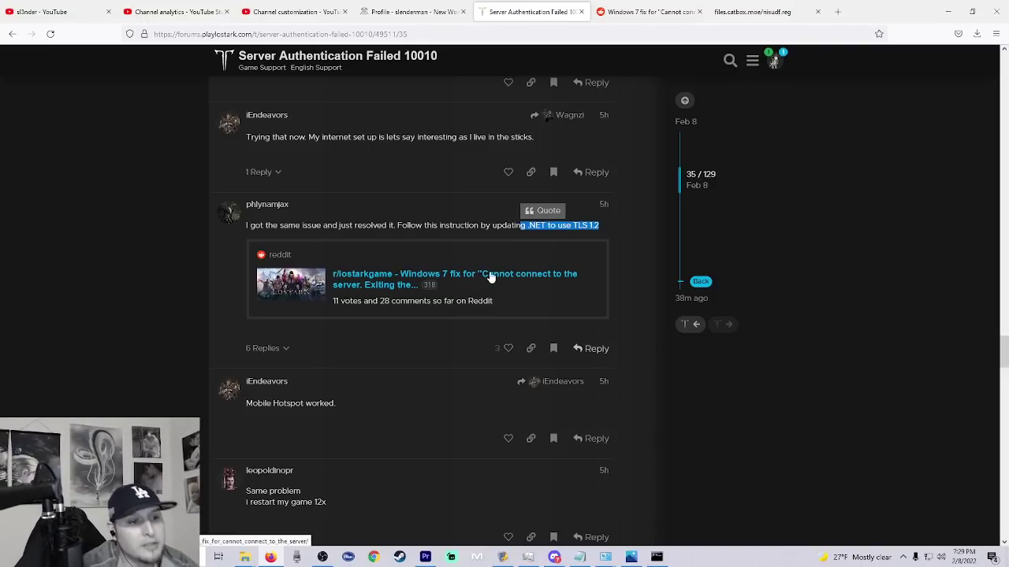
{"action": "left_click", "coordinate": [487, 273]}
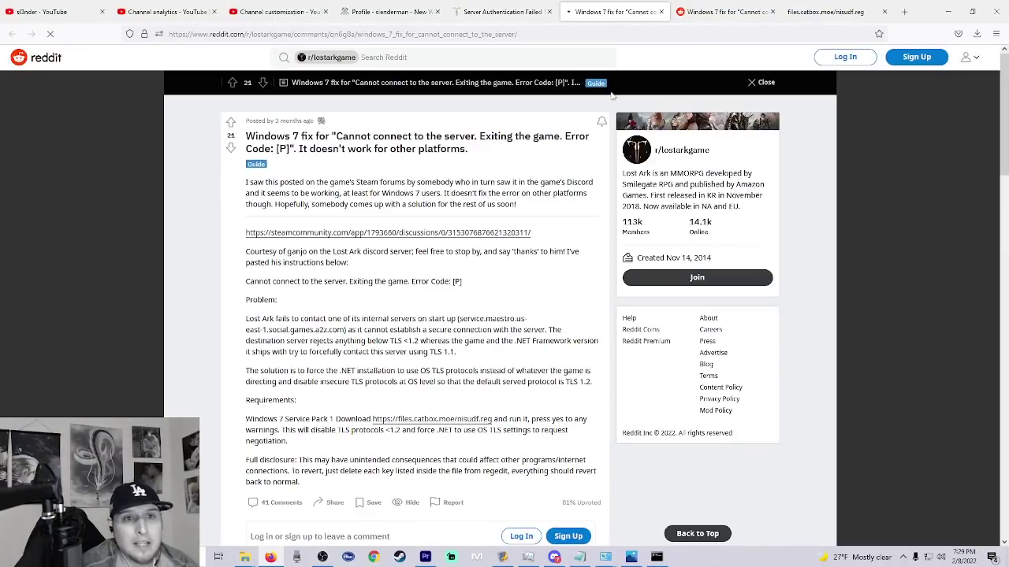
{"action": "left_click", "coordinate": [726, 14]}
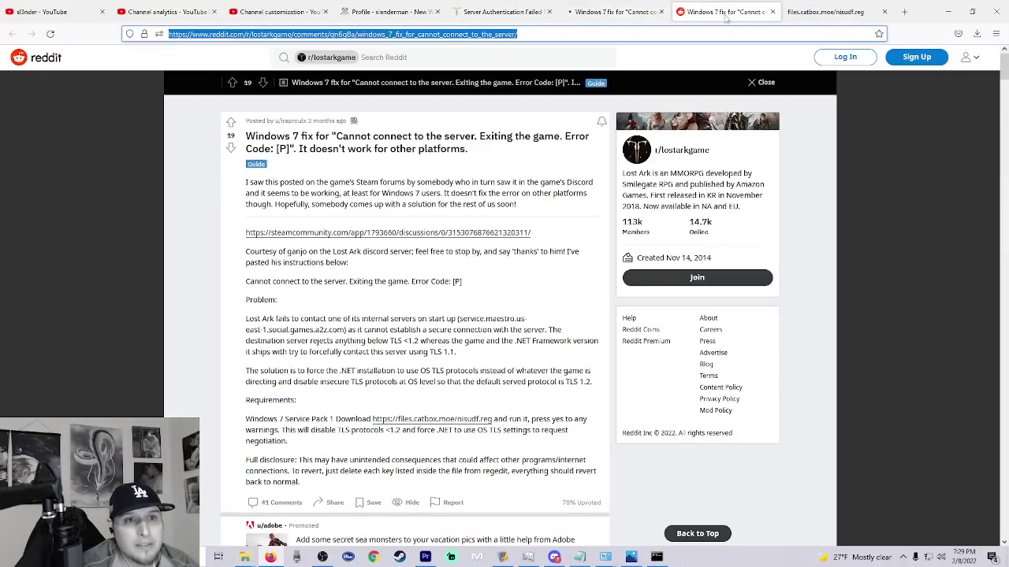
{"action": "left_click", "coordinate": [772, 12]}
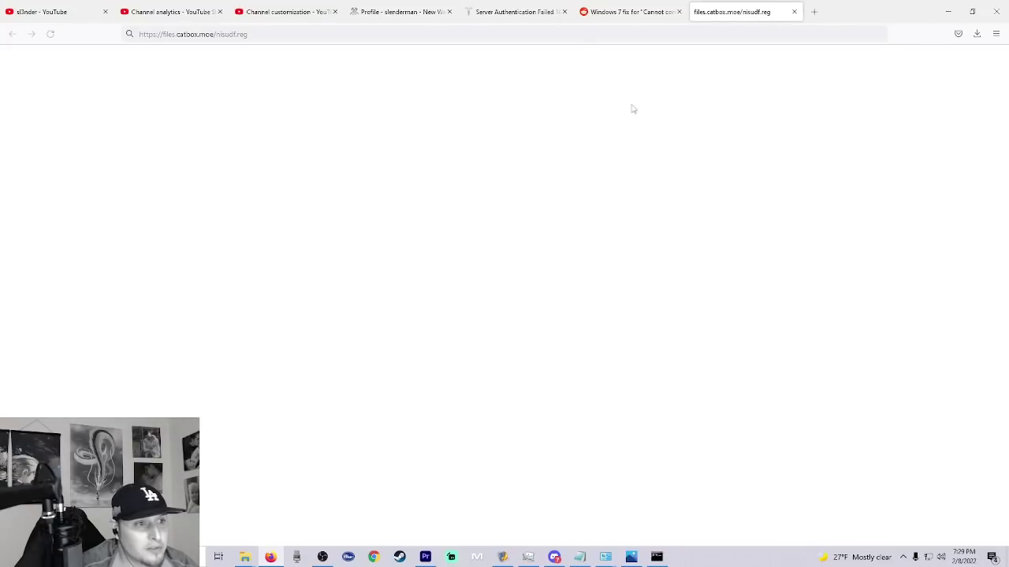
{"action": "left_click", "coordinate": [646, 12]}
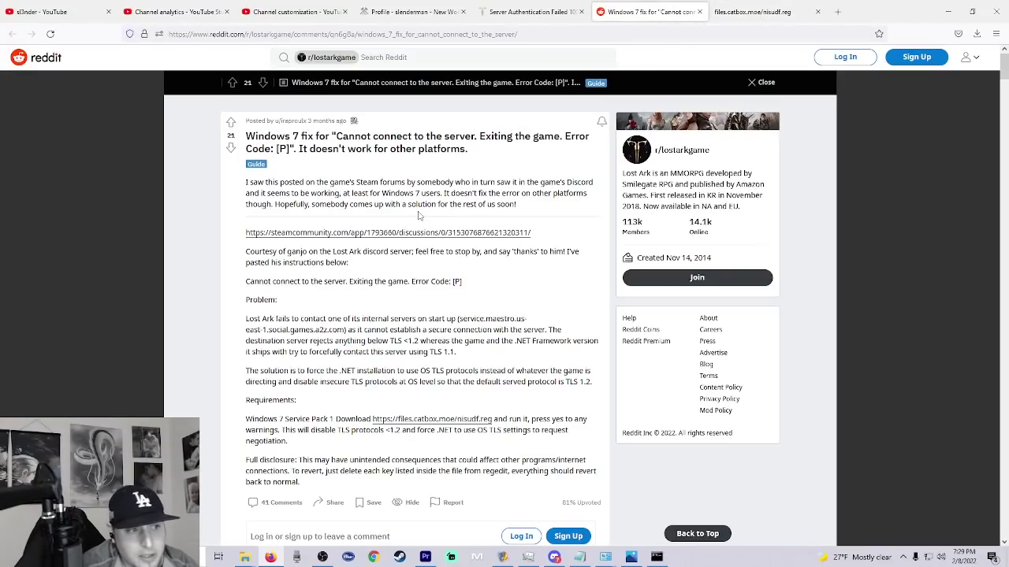
{"action": "scroll", "coordinate": [308, 189], "scroll_direction": "down", "scroll_amount": 1}
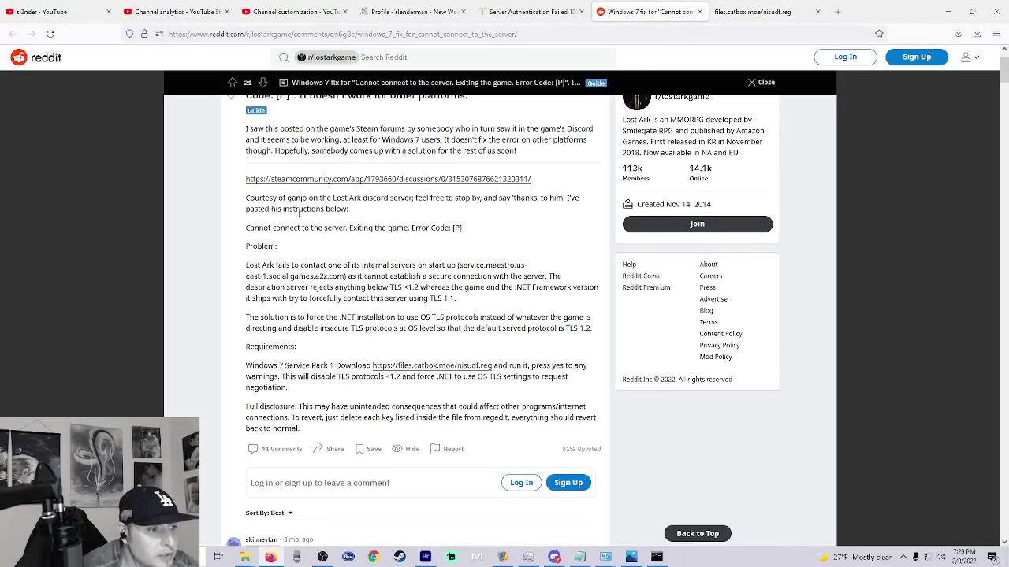
{"action": "scroll", "coordinate": [302, 224], "scroll_direction": "down", "scroll_amount": 1}
{"action": "scroll", "coordinate": [314, 224], "scroll_direction": "up", "scroll_amount": 1}
{"action": "left_click_drag", "start_coordinate": [300, 228], "coordinate": [440, 228]}
{"action": "left_click", "coordinate": [296, 206]}
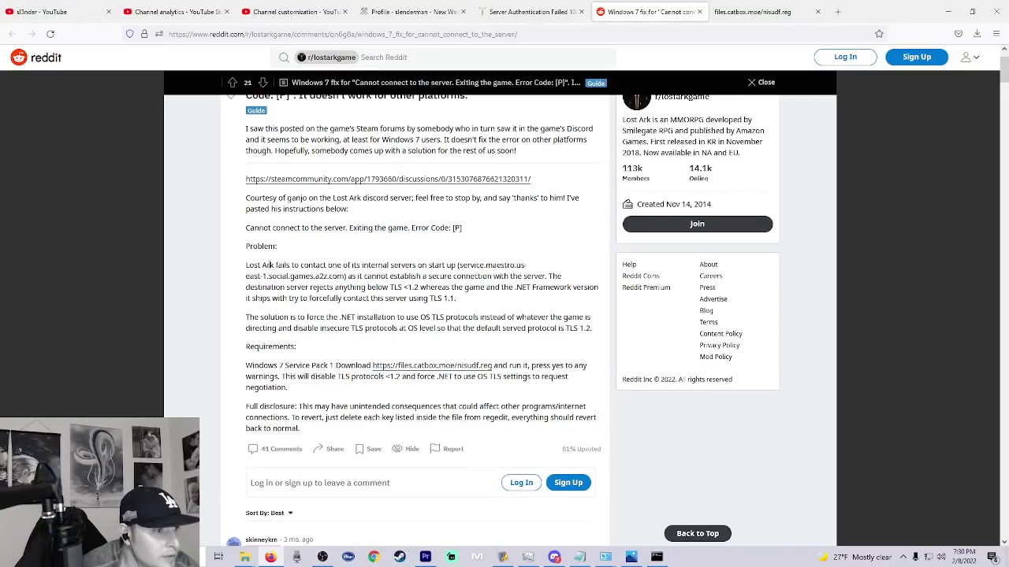
{"action": "scroll", "coordinate": [303, 241], "scroll_direction": "up", "scroll_amount": 1}
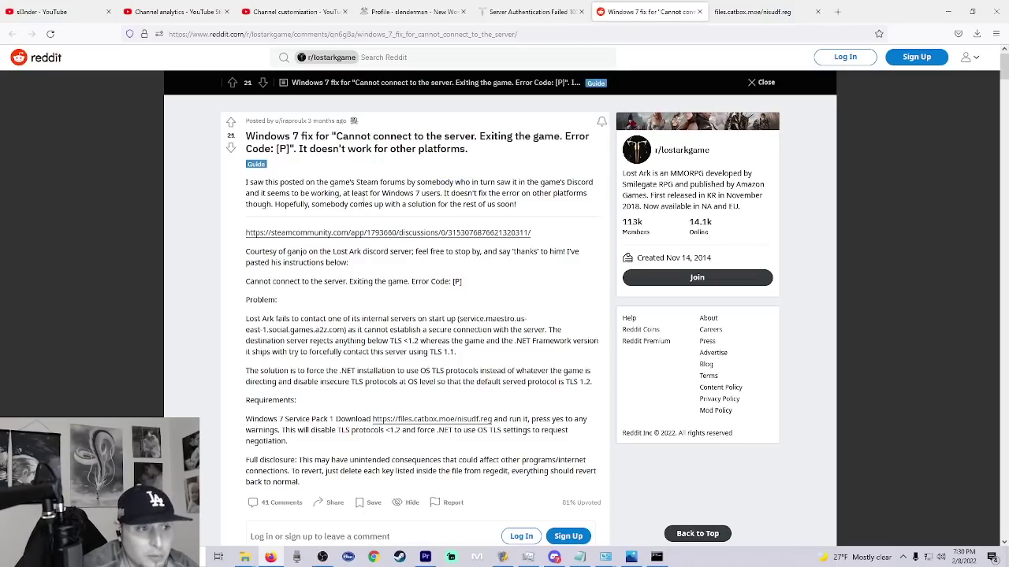
{"action": "left_click", "coordinate": [521, 195]}
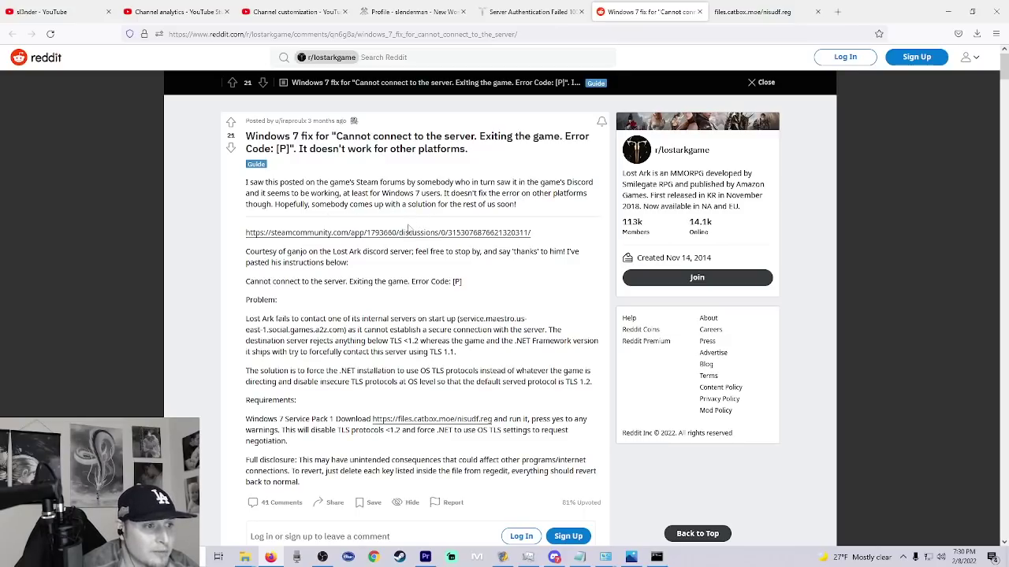
{"action": "left_click_drag", "start_coordinate": [241, 278], "coordinate": [450, 283]}
{"action": "left_click", "coordinate": [286, 285]}
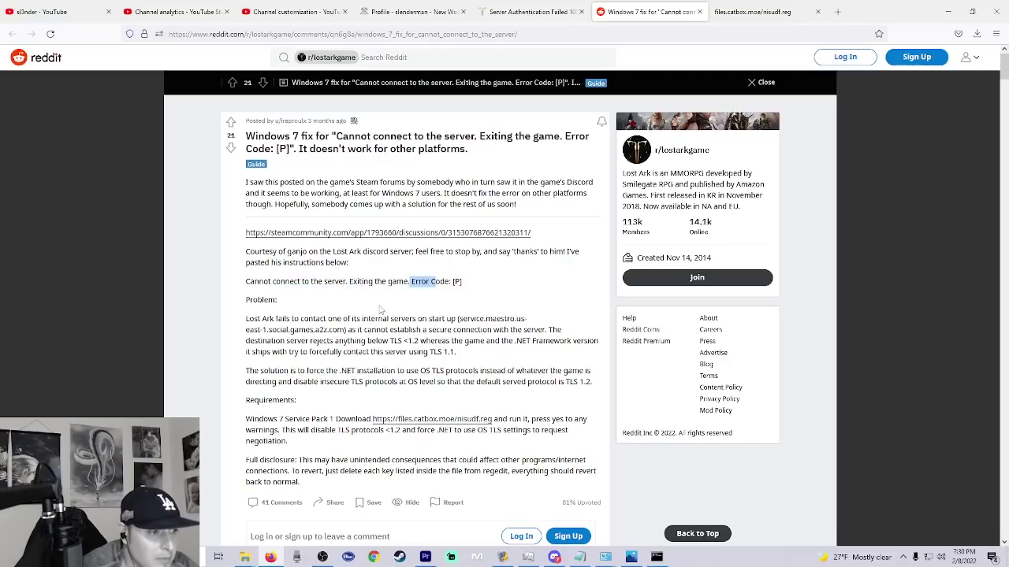
{"action": "scroll", "coordinate": [331, 315], "scroll_direction": "down", "scroll_amount": 1}
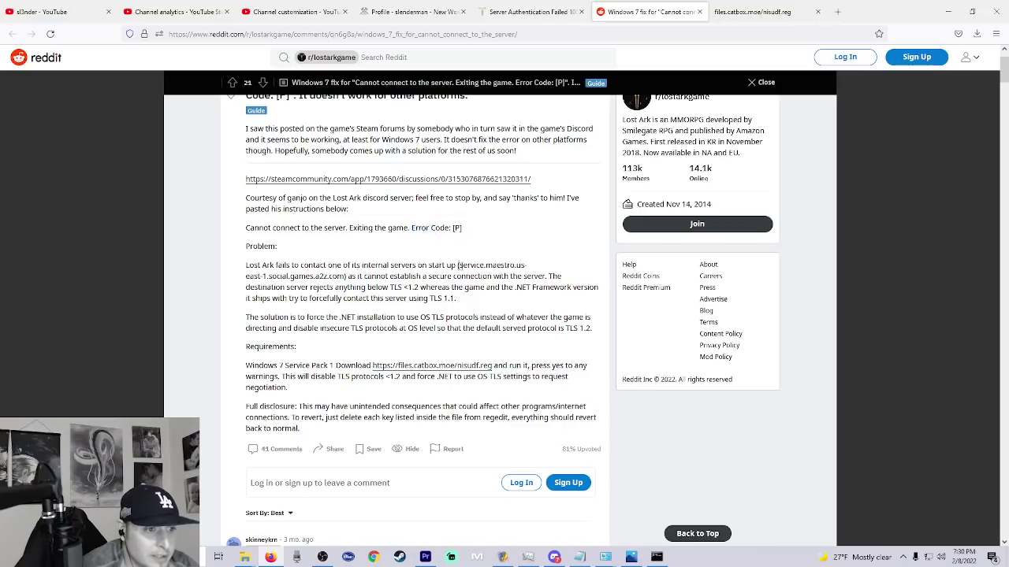
{"action": "left_click_drag", "start_coordinate": [459, 267], "coordinate": [559, 277]}
{"action": "left_click", "coordinate": [559, 278]}
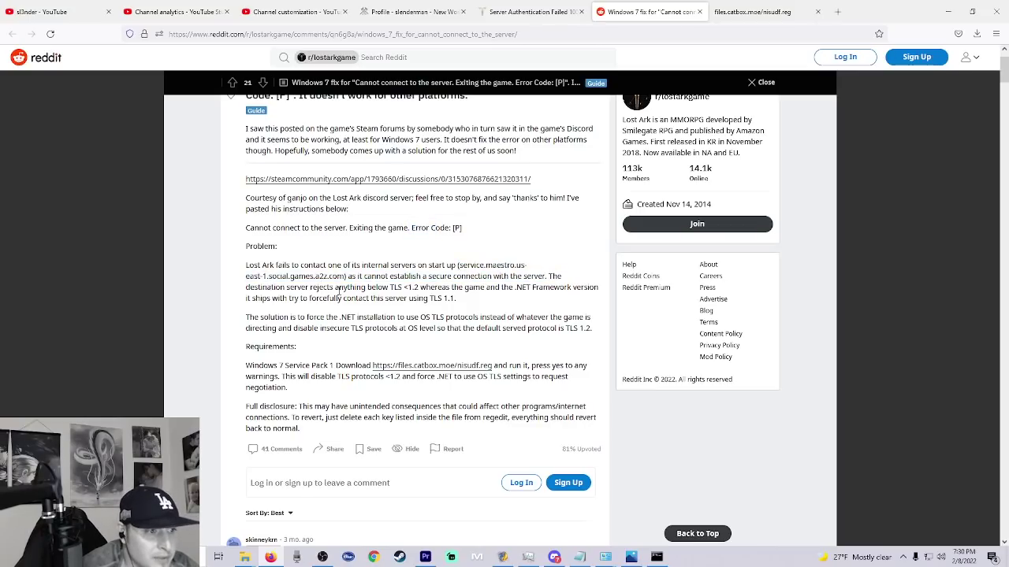
{"action": "left_click_drag", "start_coordinate": [357, 277], "coordinate": [465, 277]}
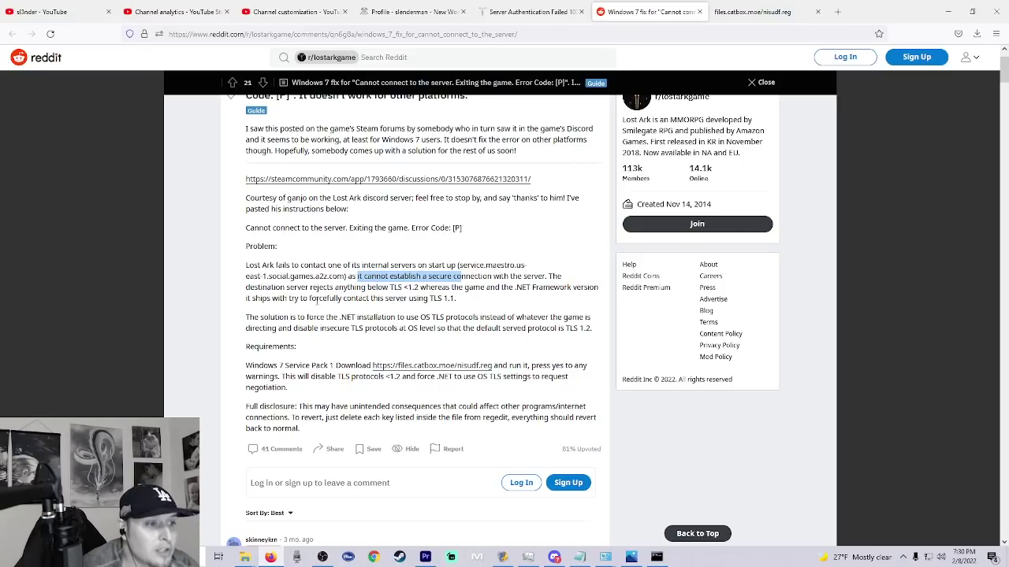
{"action": "left_click_drag", "start_coordinate": [312, 299], "coordinate": [382, 300]}
{"action": "left_click", "coordinate": [390, 300]}
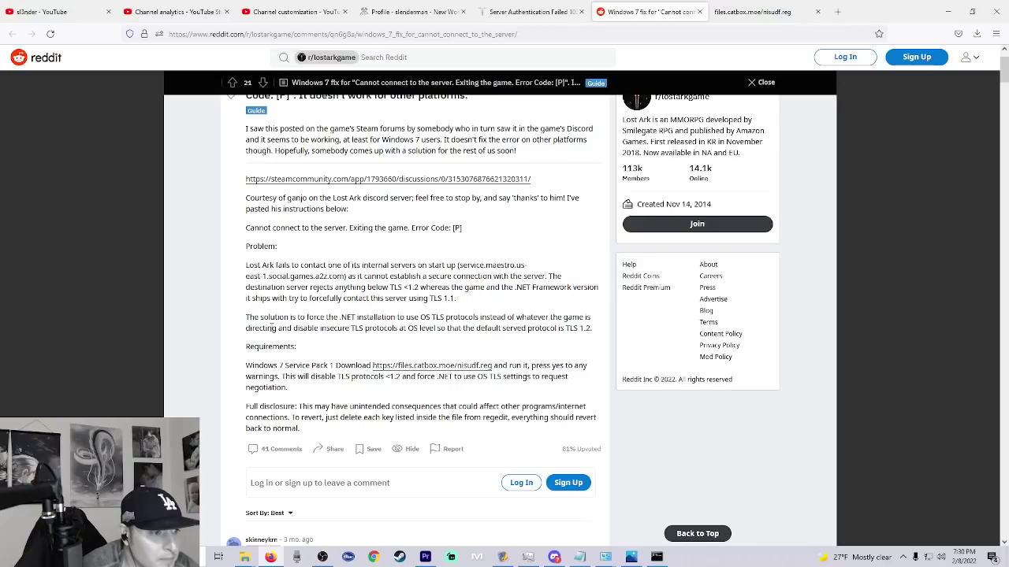
{"action": "left_click_drag", "start_coordinate": [320, 318], "coordinate": [506, 317]}
{"action": "left_click", "coordinate": [381, 317]}
{"action": "left_click", "coordinate": [431, 319]}
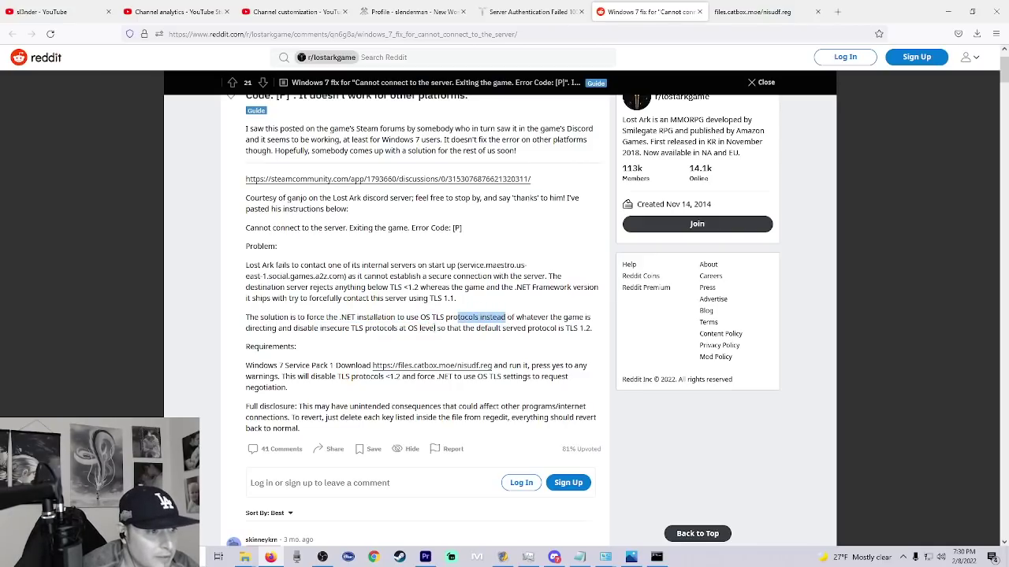
{"action": "left_click_drag", "start_coordinate": [337, 329], "coordinate": [389, 328]}
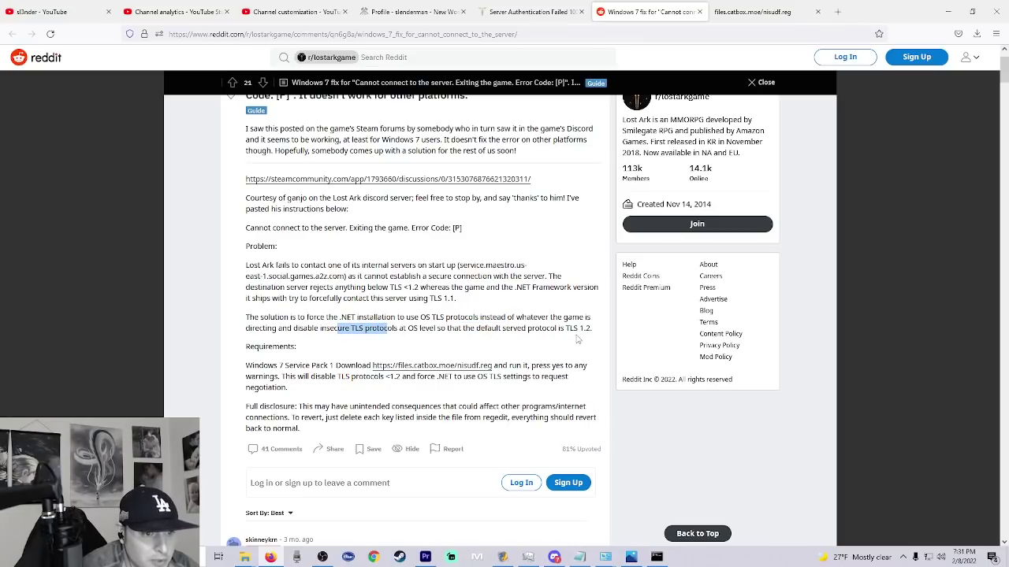
Step: Highlight the Windows 7 Service Pack 1 requirement in the Reddit fix post
{"action": "scroll", "coordinate": [485, 354], "scroll_direction": "down", "scroll_amount": 2}
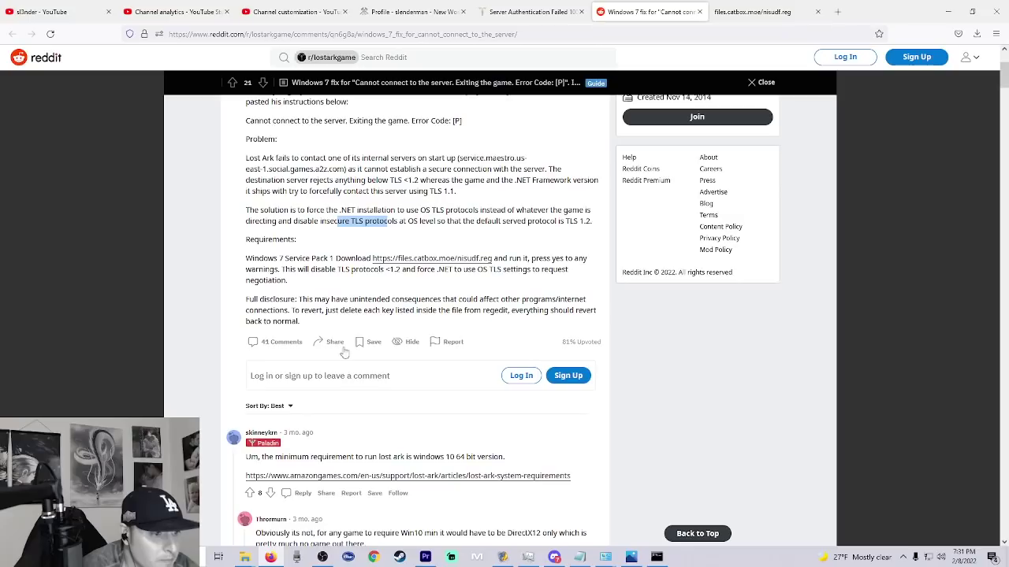
{"action": "left_click_drag", "start_coordinate": [248, 257], "coordinate": [302, 258]}
{"action": "left_click", "coordinate": [346, 258]}
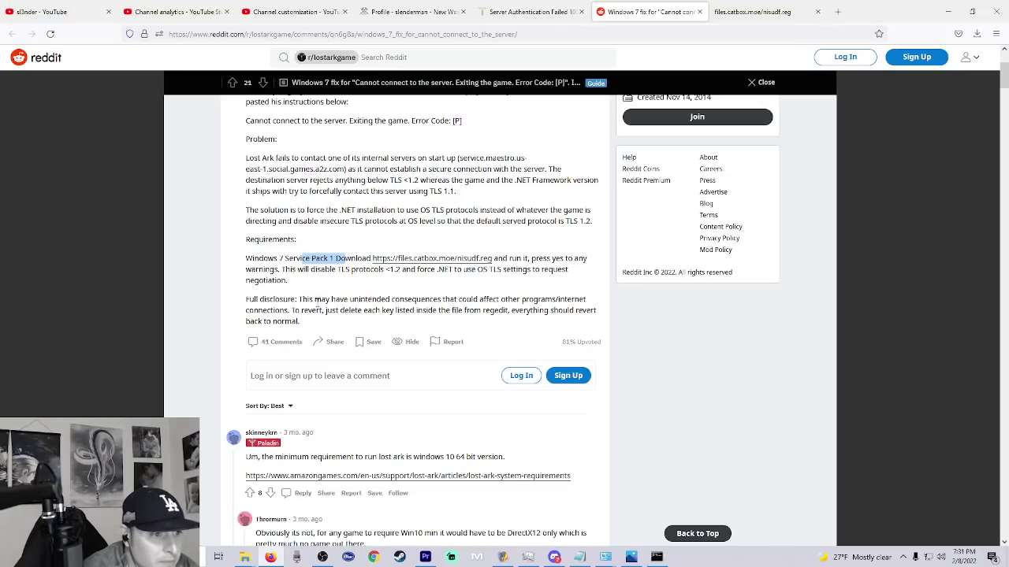
Step: Read the Full disclosure warning and the revert instructions mentioning regedit
{"action": "left_click_drag", "start_coordinate": [247, 300], "coordinate": [413, 311]}
{"action": "left_click_drag", "start_coordinate": [308, 299], "coordinate": [410, 301]}
{"action": "left_click", "coordinate": [409, 303]}
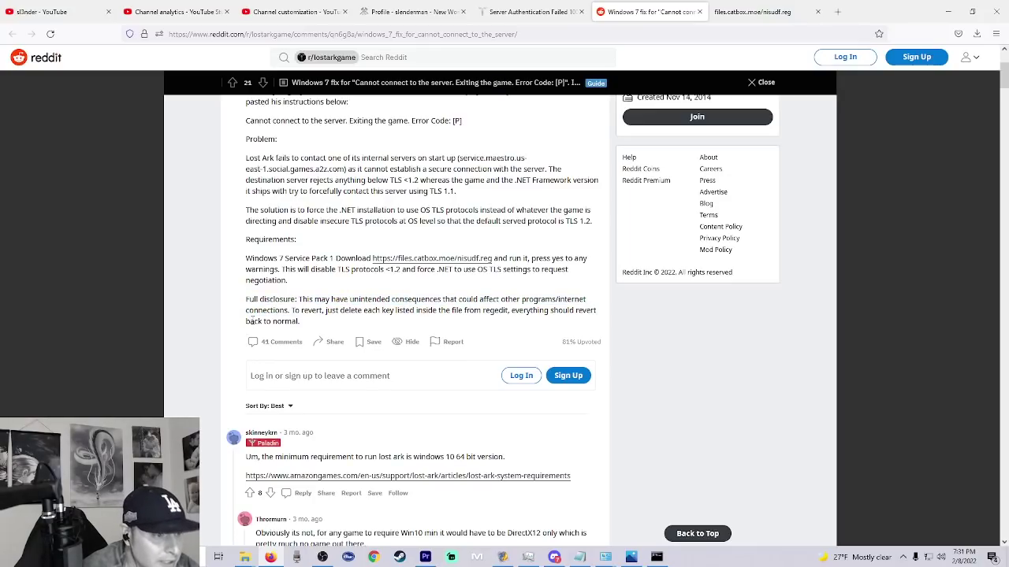
{"action": "left_click_drag", "start_coordinate": [328, 310], "coordinate": [592, 326]}
{"action": "left_click", "coordinate": [508, 312]}
{"action": "left_click", "coordinate": [592, 327]}
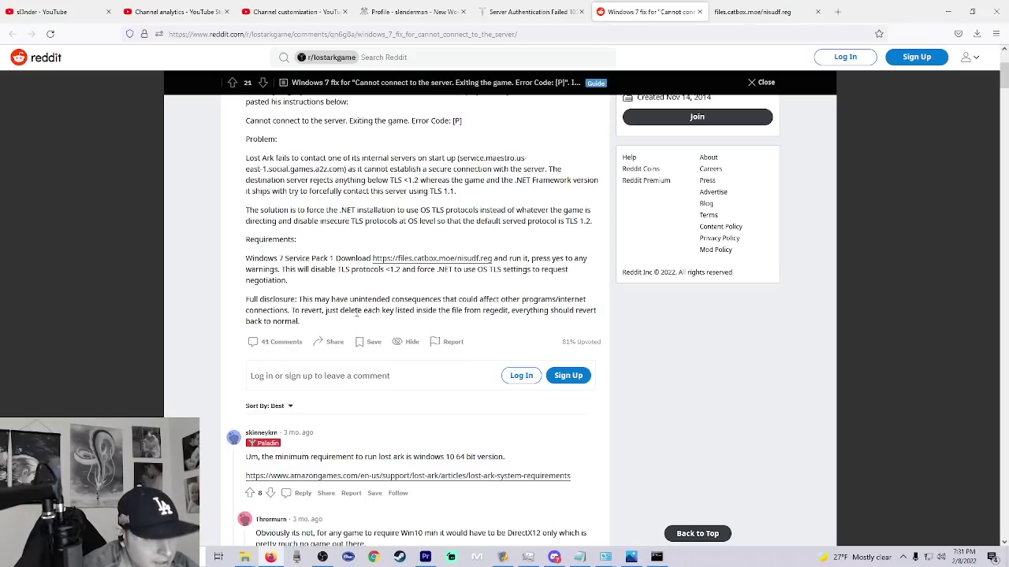
{"action": "key", "text": "super+s"}
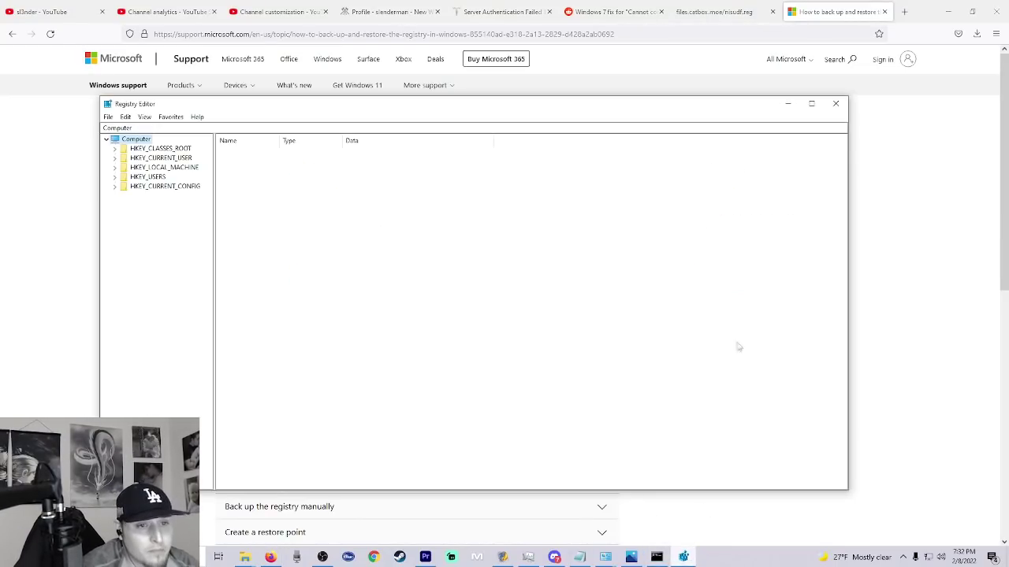
Step: Close Registry Editor and return to the Microsoft registry backup article
{"action": "left_click", "coordinate": [835, 103]}
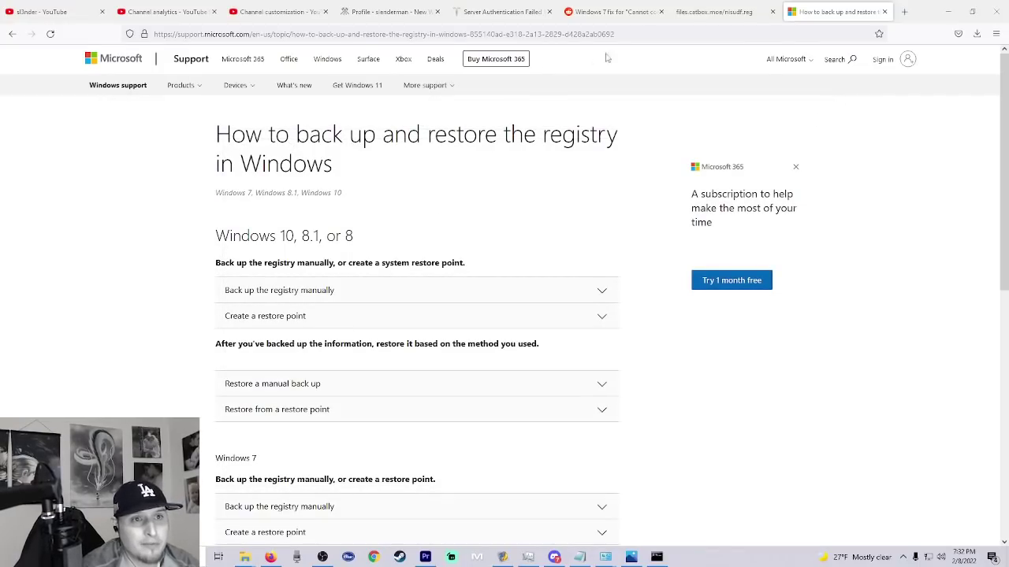
{"action": "left_click", "coordinate": [611, 11]}
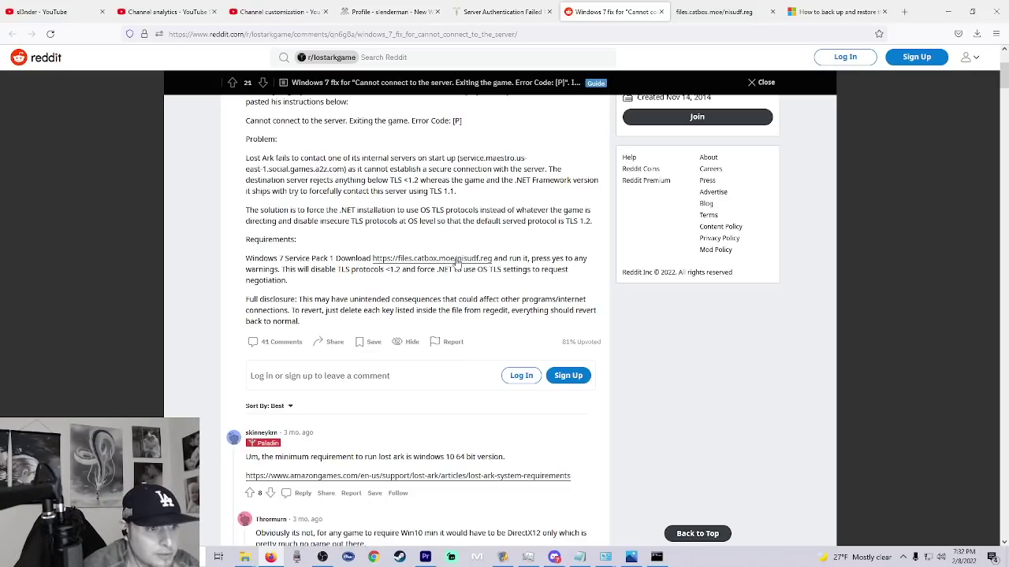
{"action": "left_click", "coordinate": [838, 11]}
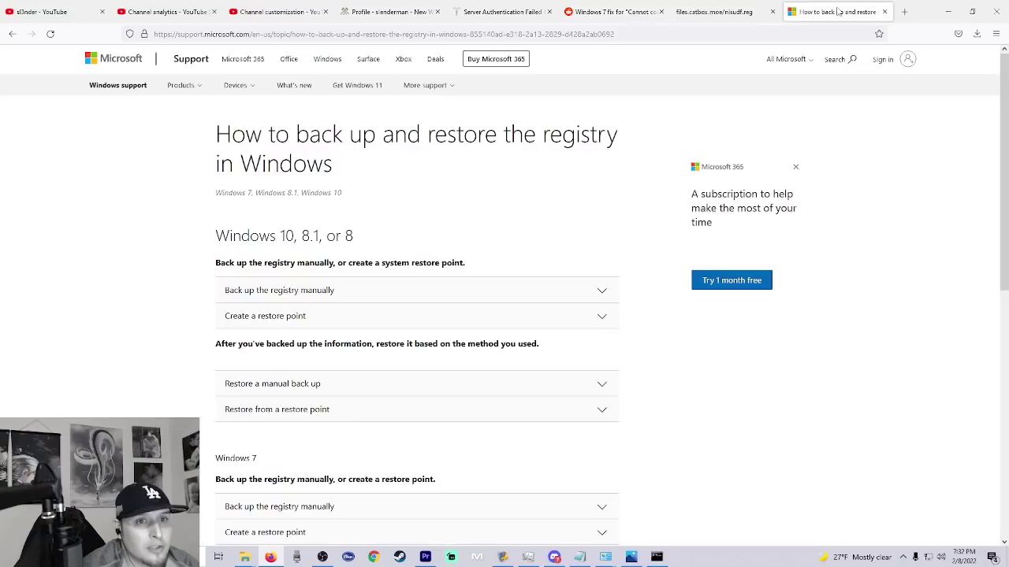
Step: Copy the article's web address and minimize the browser
{"action": "left_click", "coordinate": [319, 34]}
{"action": "right_click", "coordinate": [319, 36]}
{"action": "left_click", "coordinate": [330, 94]}
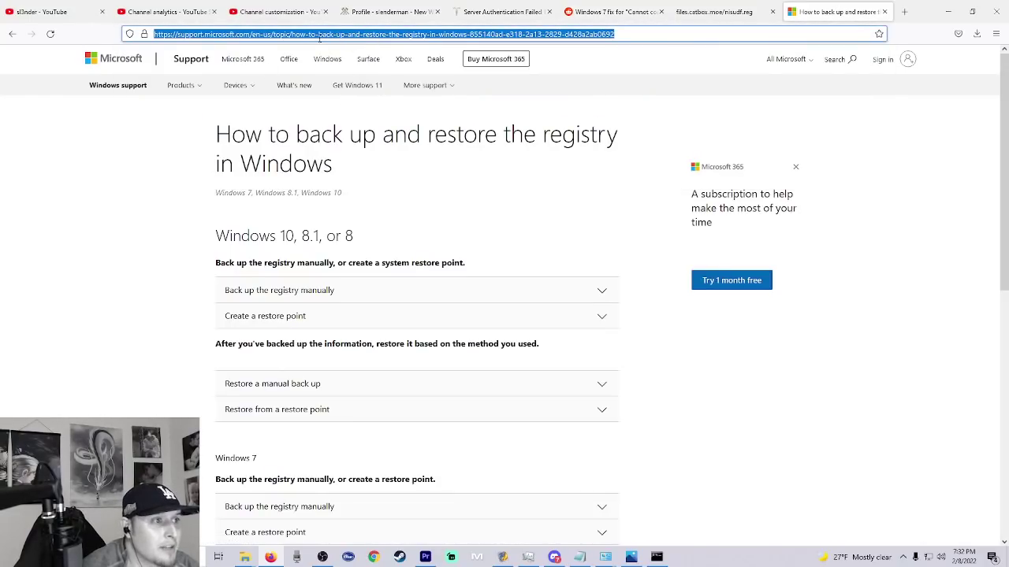
{"action": "left_click", "coordinate": [185, 169]}
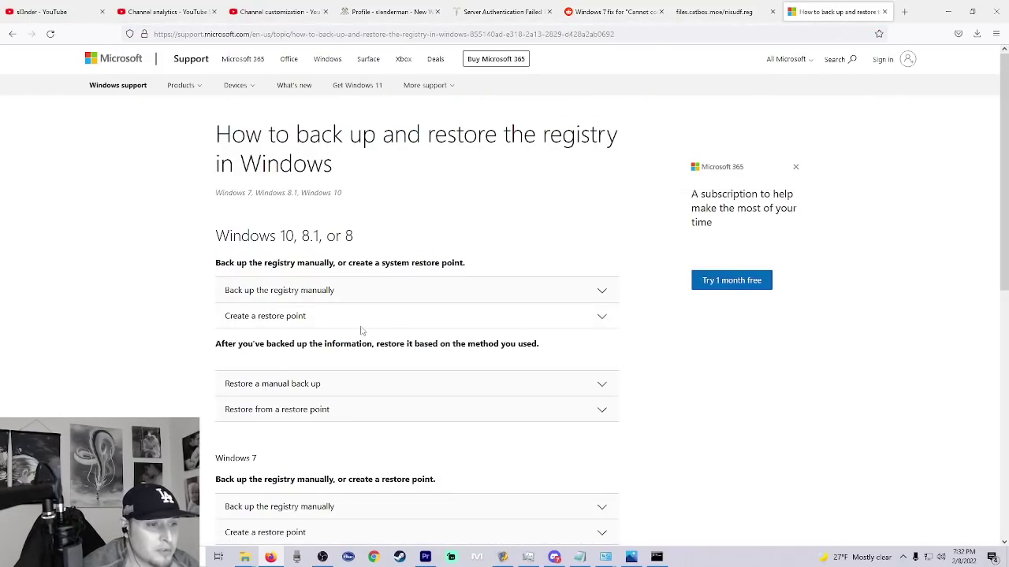
{"action": "left_click", "coordinate": [945, 11]}
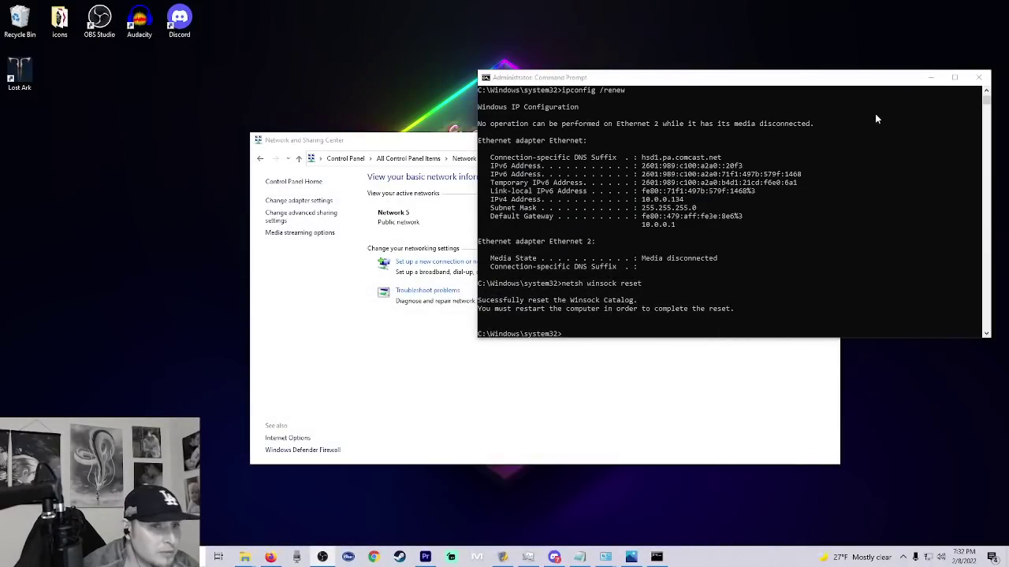
Step: Close Command Prompt, minimize Network and Sharing Center, and search Windows for 'reg'
{"action": "left_click", "coordinate": [978, 78]}
{"action": "left_click", "coordinate": [779, 140]}
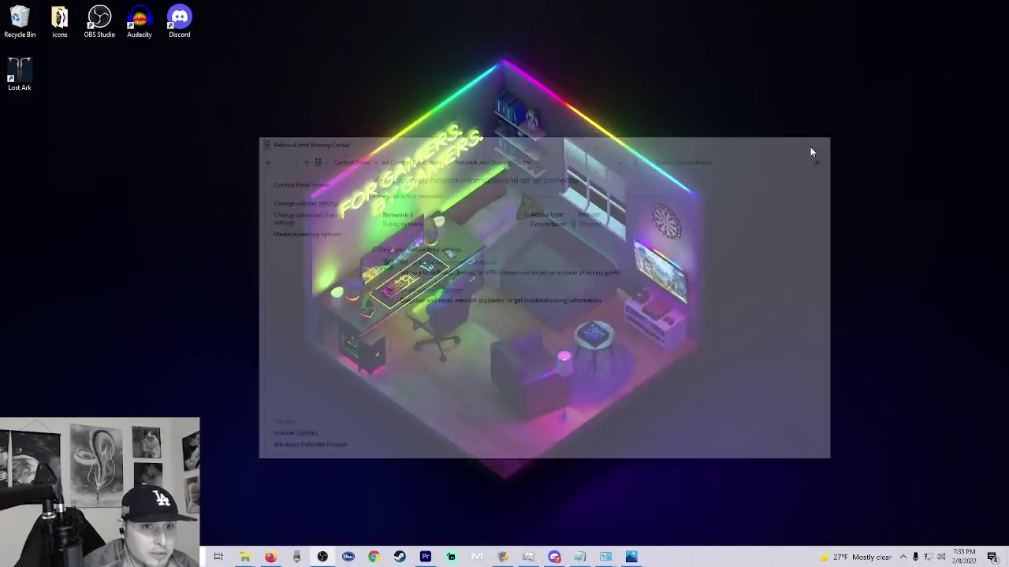
{"action": "left_click", "coordinate": [118, 556]}
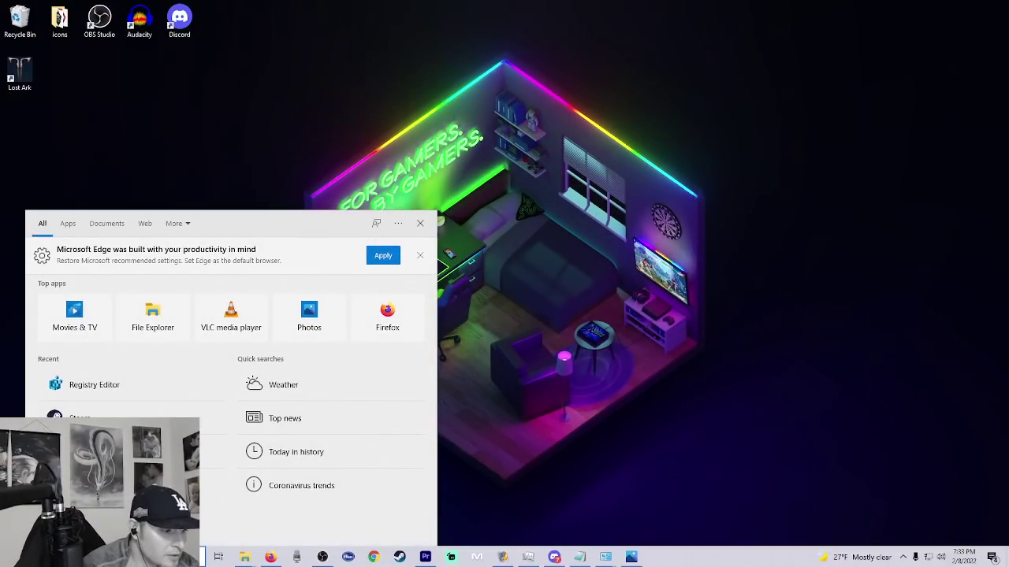
{"action": "type", "text": "reg"}
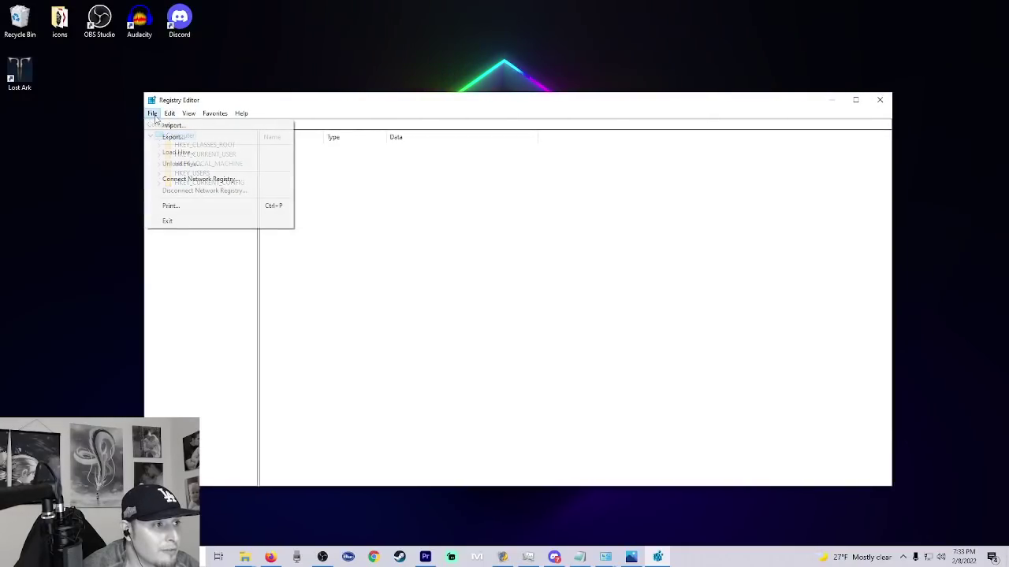
Step: Start exporting the entire registry with the Desktop as the save location, and begin entering the file name
{"action": "left_click", "coordinate": [172, 137]}
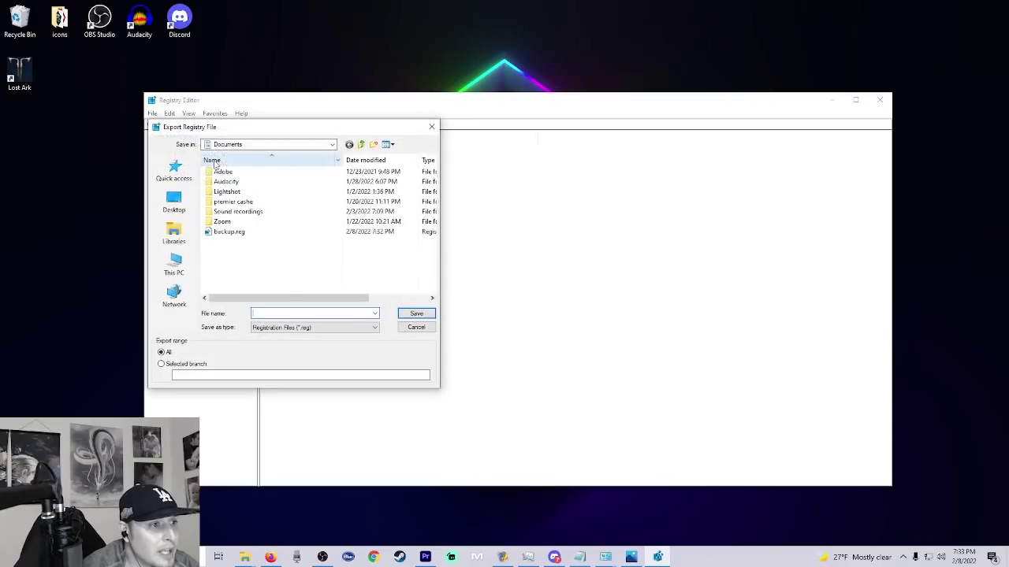
{"action": "left_click", "coordinate": [255, 146]}
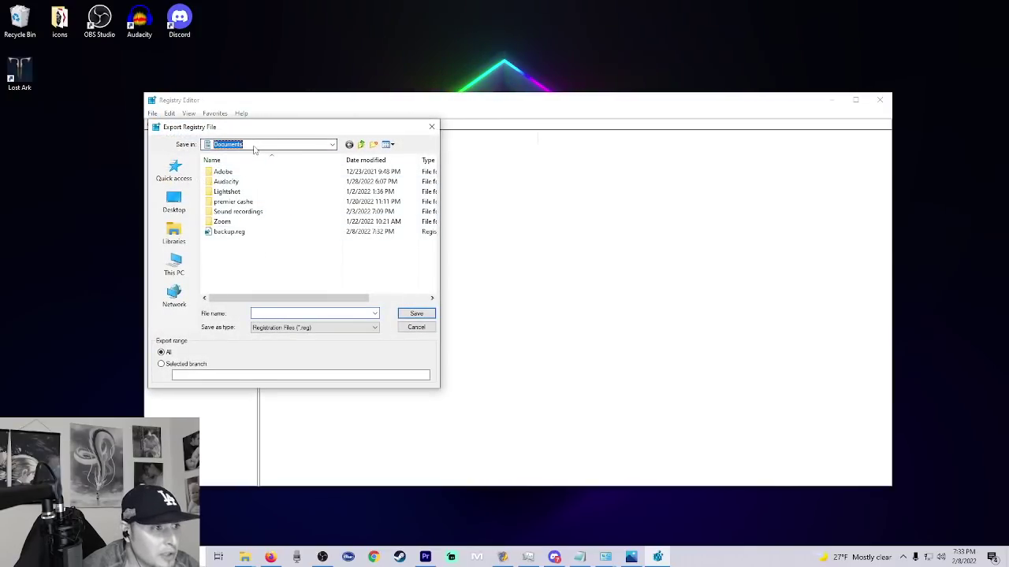
{"action": "left_click", "coordinate": [173, 203]}
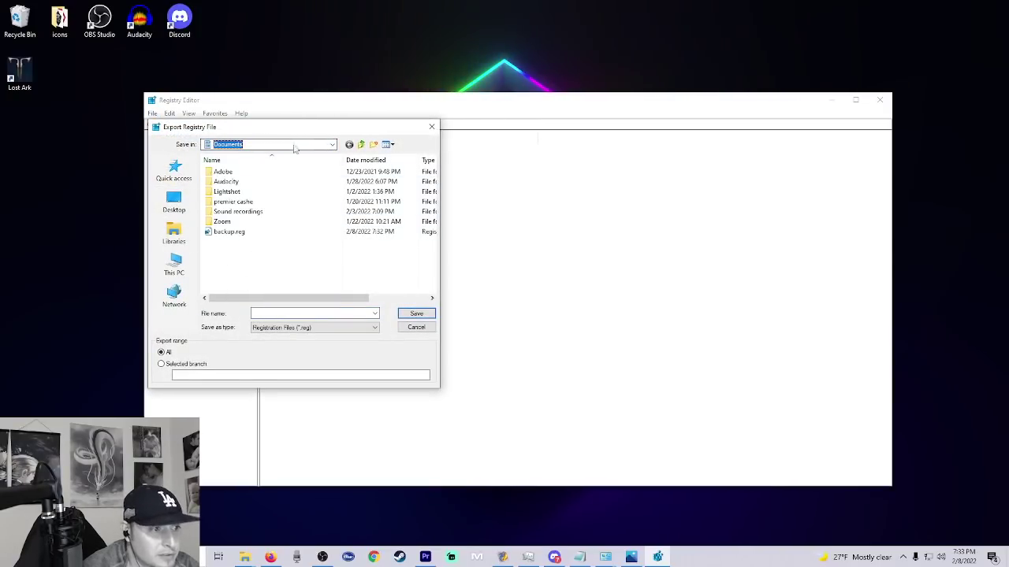
{"action": "left_click", "coordinate": [188, 203]}
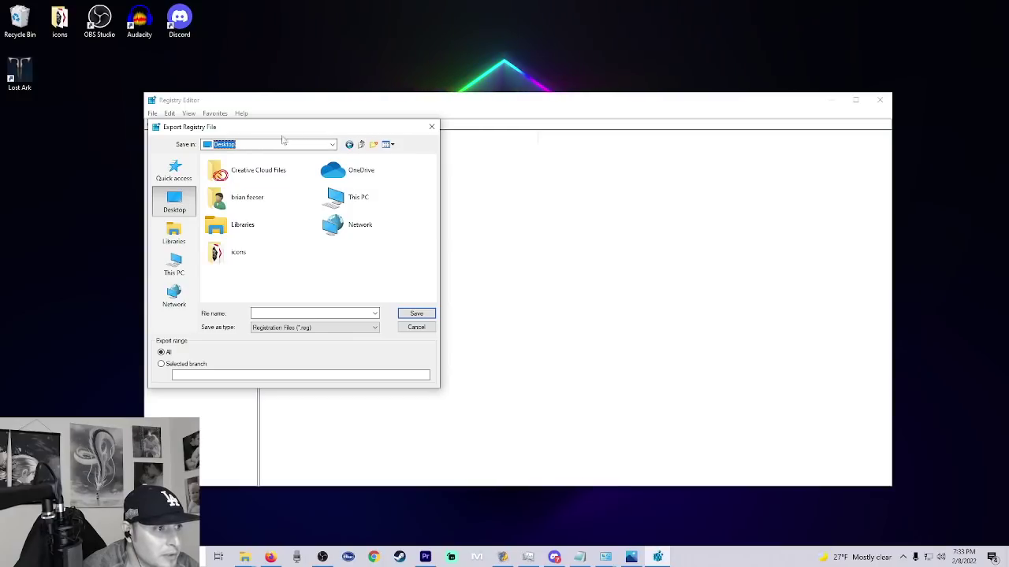
{"action": "left_click", "coordinate": [283, 313]}
{"action": "type", "text": "back"}
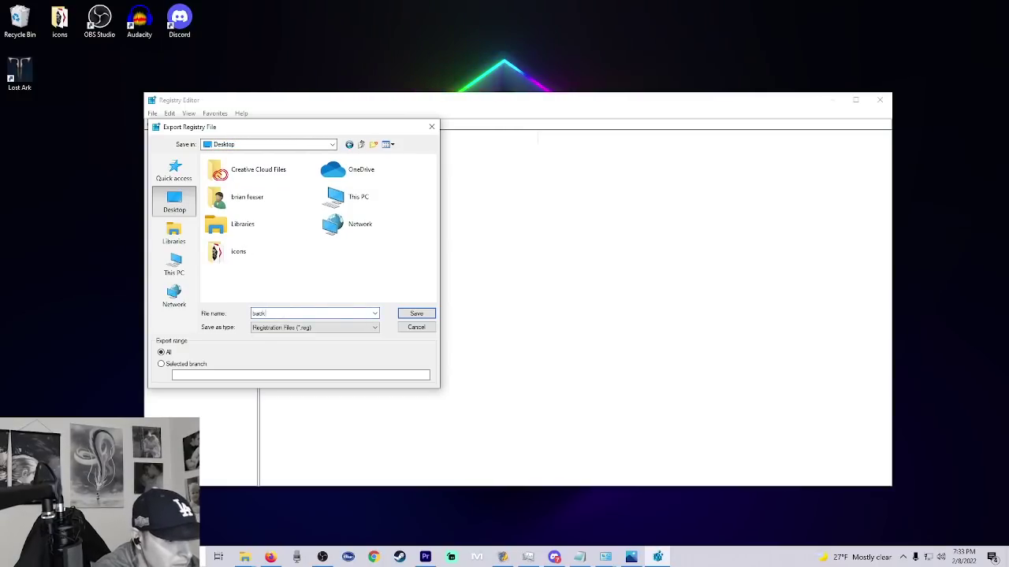
{"action": "key", "text": "BackSpace"}
{"action": "key", "text": "BackSpace"}
{"action": "key", "text": "BackSpace"}
{"action": "key", "text": "BackSpace"}
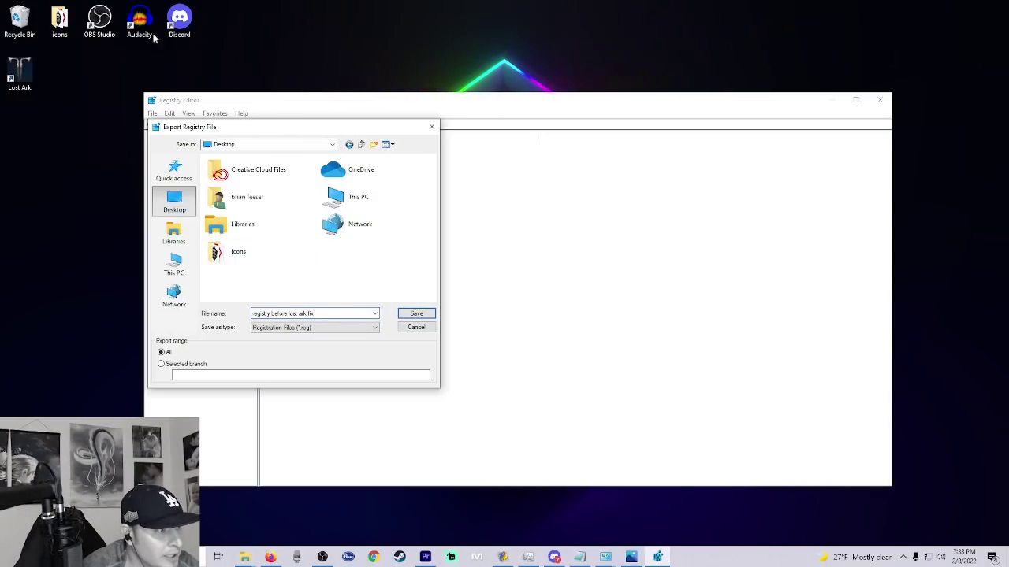
Step: Save 'registry before lost ark fix' to the Desktop, then force-close the hung Registry Editor
{"action": "left_click", "coordinate": [410, 315]}
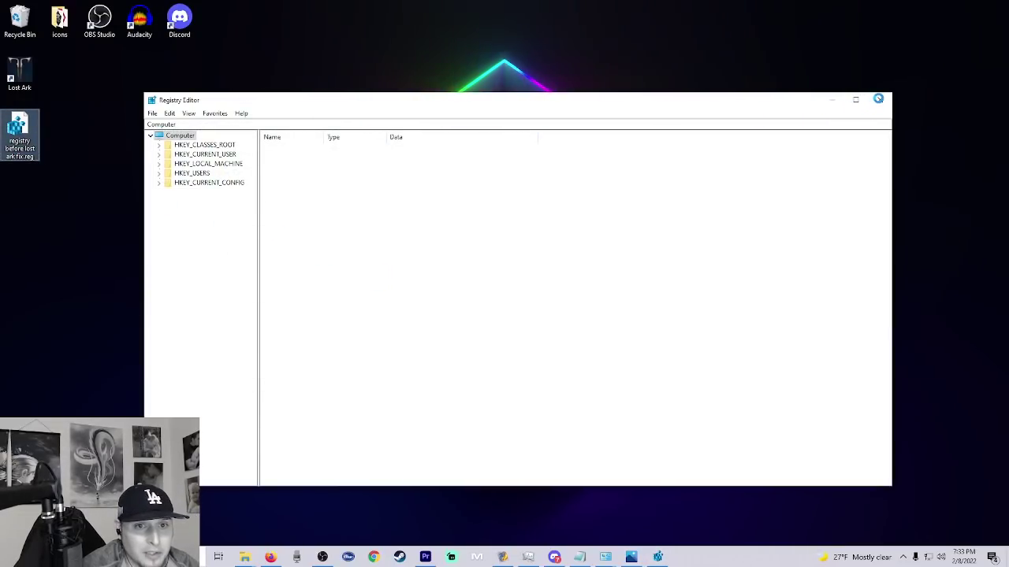
{"action": "left_click", "coordinate": [887, 101]}
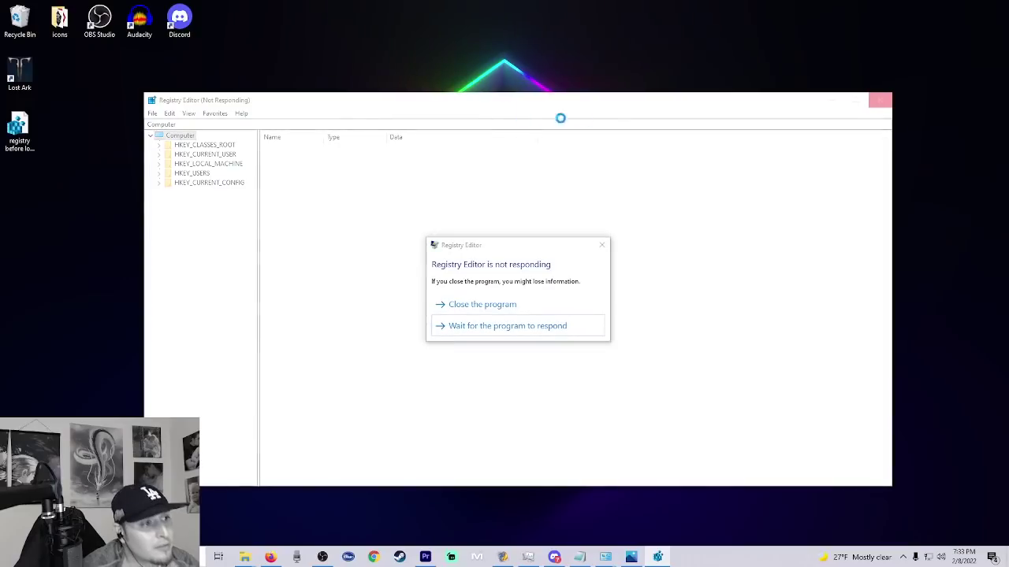
{"action": "left_click", "coordinate": [514, 327]}
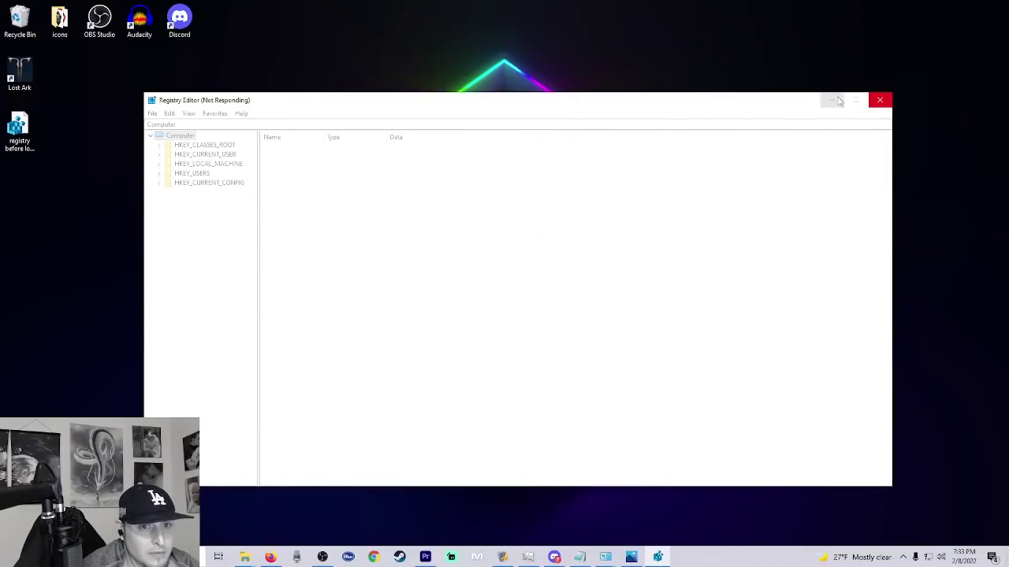
{"action": "left_click_drag", "start_coordinate": [785, 95], "coordinate": [667, 90]}
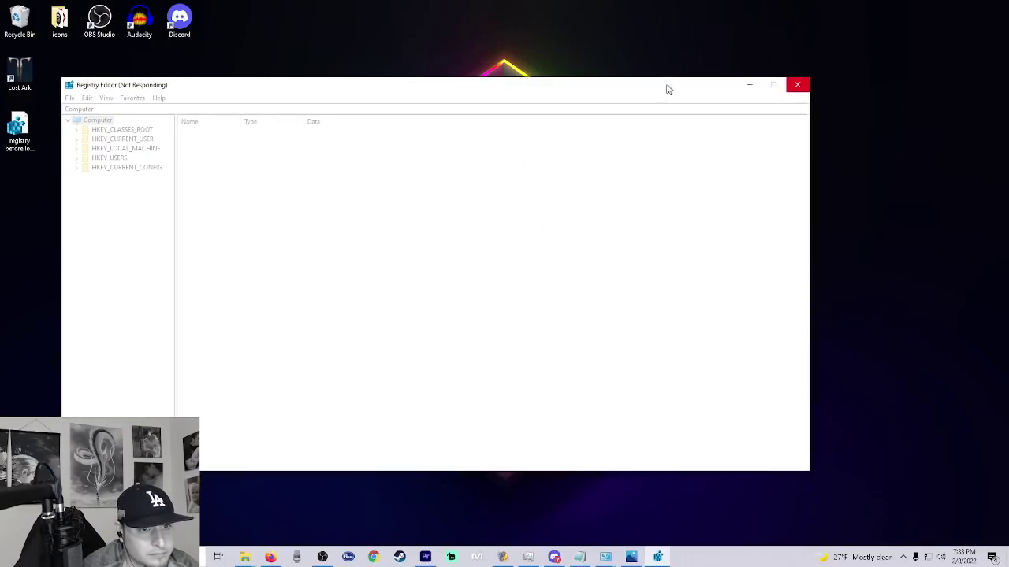
{"action": "left_click", "coordinate": [746, 87]}
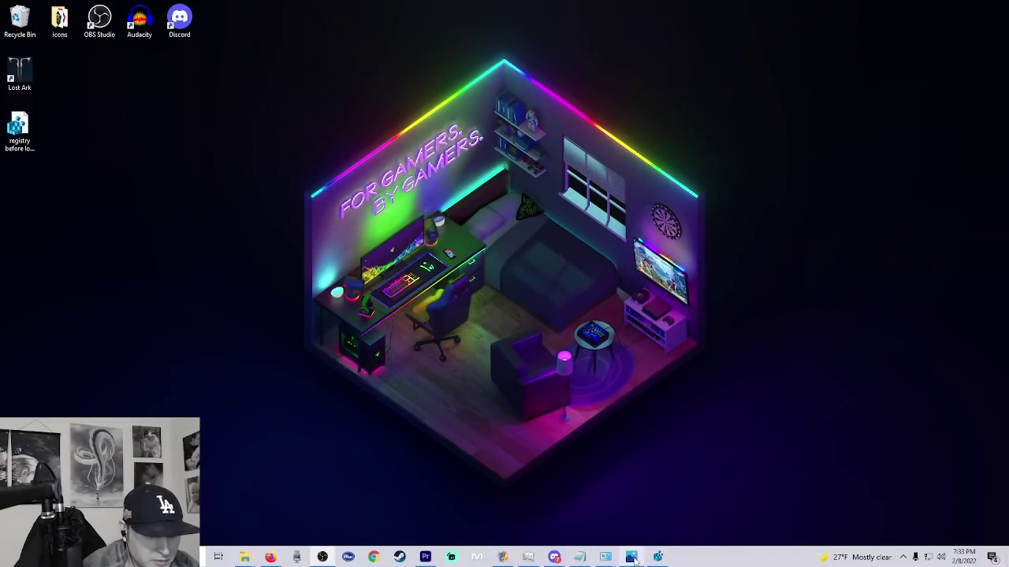
{"action": "left_click", "coordinate": [657, 557]}
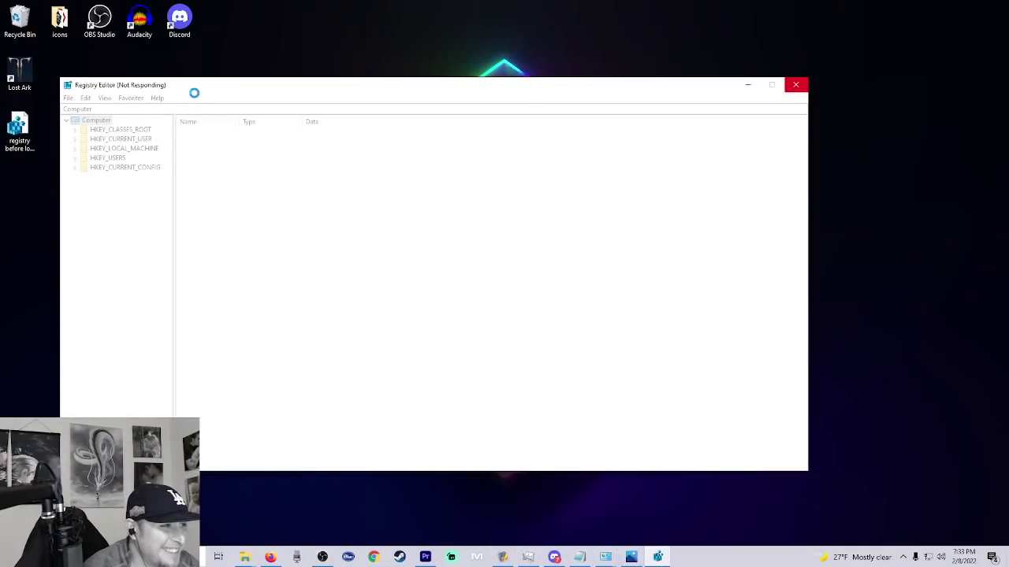
{"action": "left_click", "coordinate": [843, 101]}
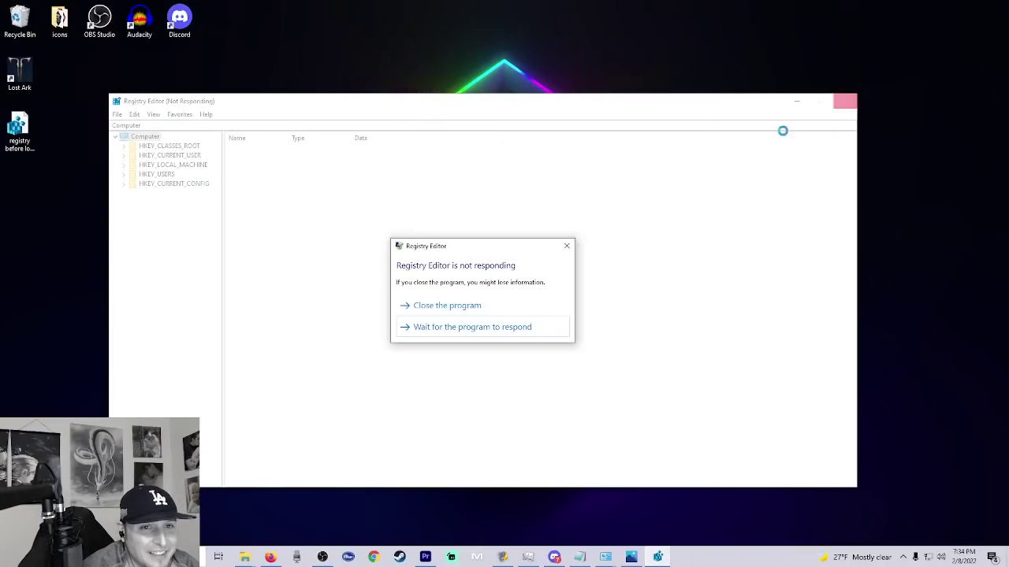
{"action": "left_click", "coordinate": [447, 306]}
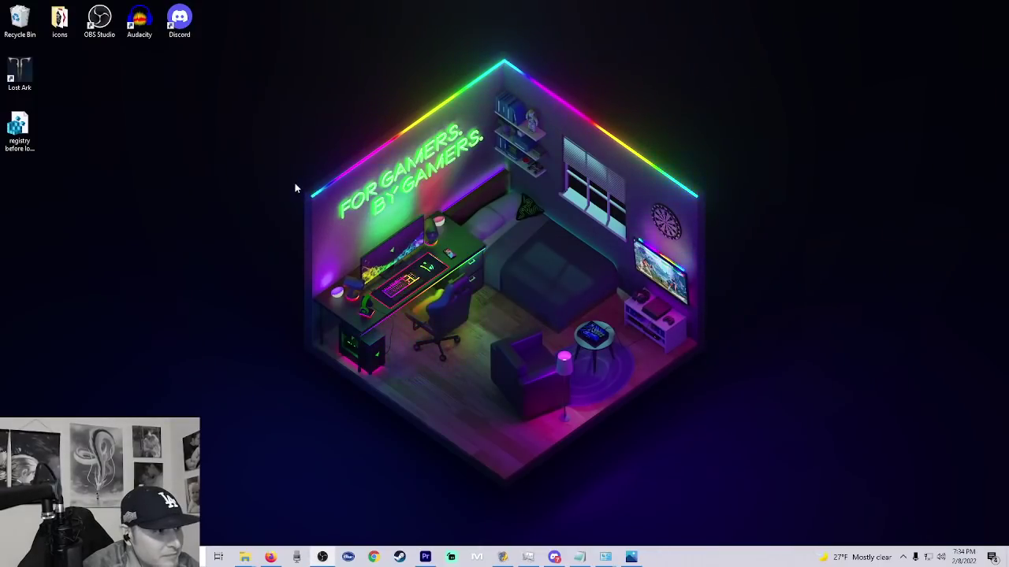
Step: Restore Firefox and scroll the Reddit Windows 7 fix post to its Requirements section
{"action": "left_click", "coordinate": [271, 557]}
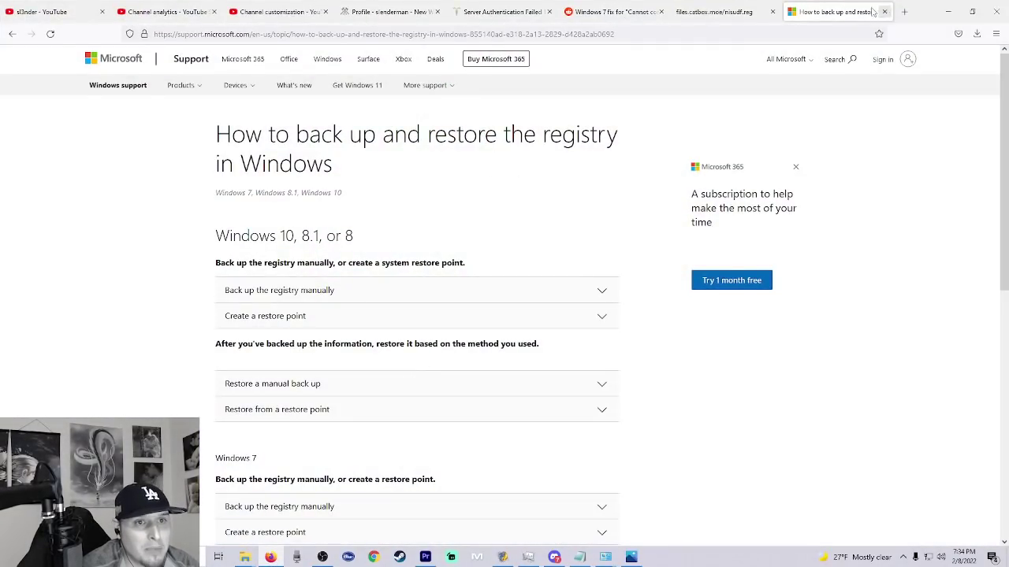
{"action": "left_click", "coordinate": [690, 10]}
{"action": "left_click", "coordinate": [606, 12]}
{"action": "scroll", "coordinate": [469, 203], "scroll_direction": "down", "scroll_amount": 1}
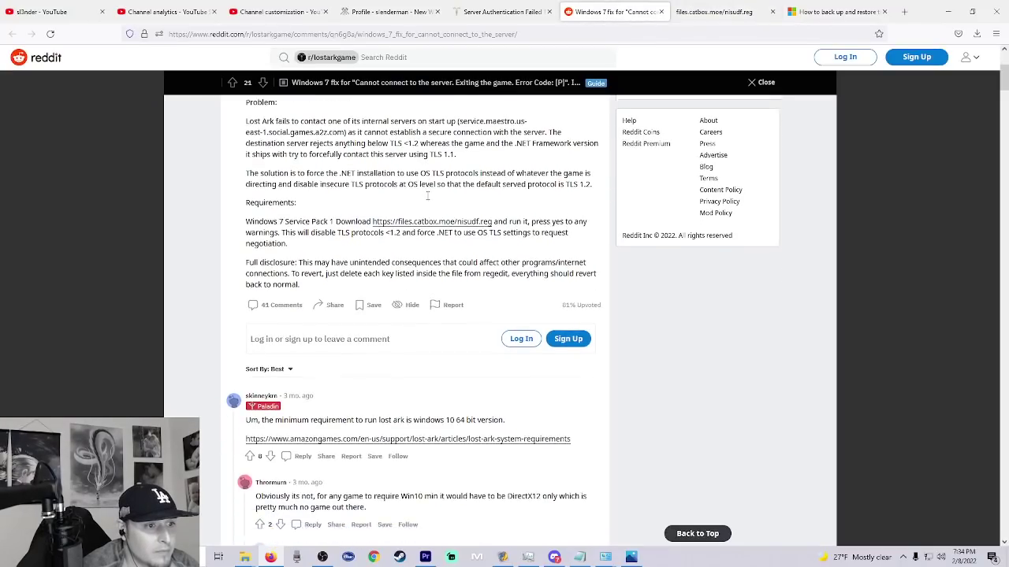
{"action": "scroll", "coordinate": [445, 195], "scroll_direction": "up", "scroll_amount": 1}
{"action": "scroll", "coordinate": [446, 194], "scroll_direction": "up", "scroll_amount": 1}
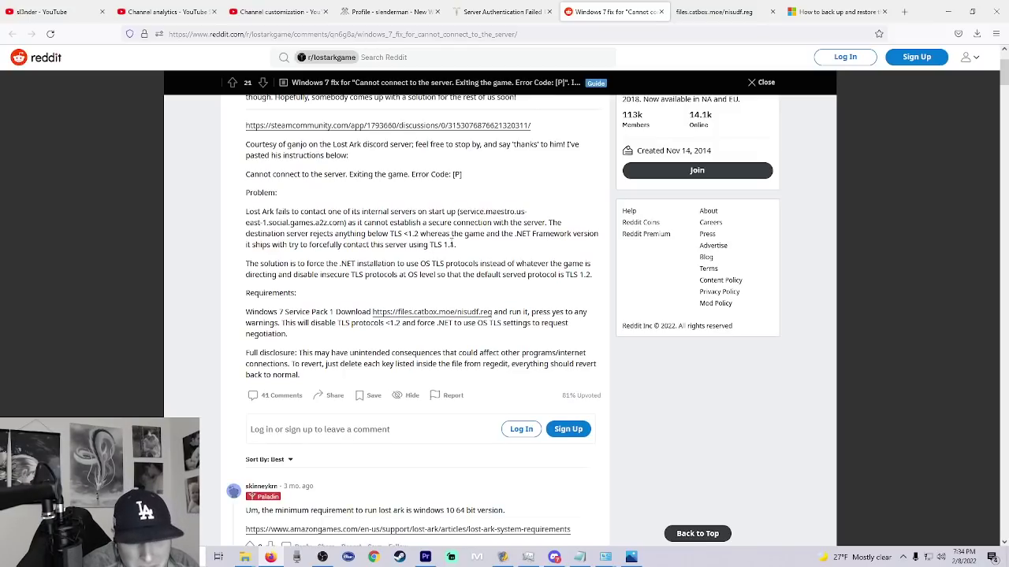
{"action": "scroll", "coordinate": [438, 241], "scroll_direction": "up", "scroll_amount": 2}
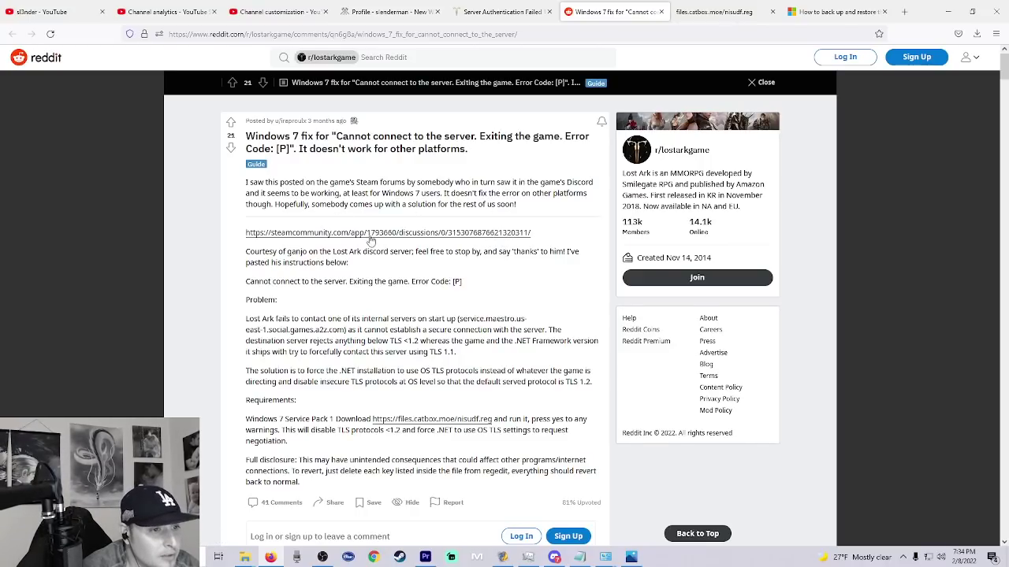
{"action": "scroll", "coordinate": [370, 240], "scroll_direction": "down", "scroll_amount": 2}
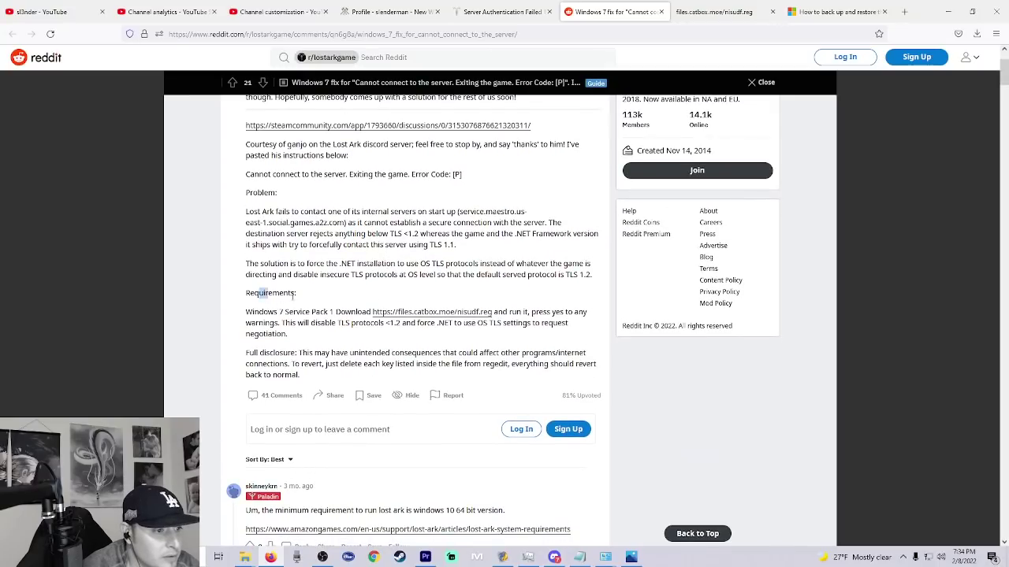
{"action": "left_click_drag", "start_coordinate": [293, 296], "coordinate": [361, 312]}
{"action": "left_click", "coordinate": [332, 312]}
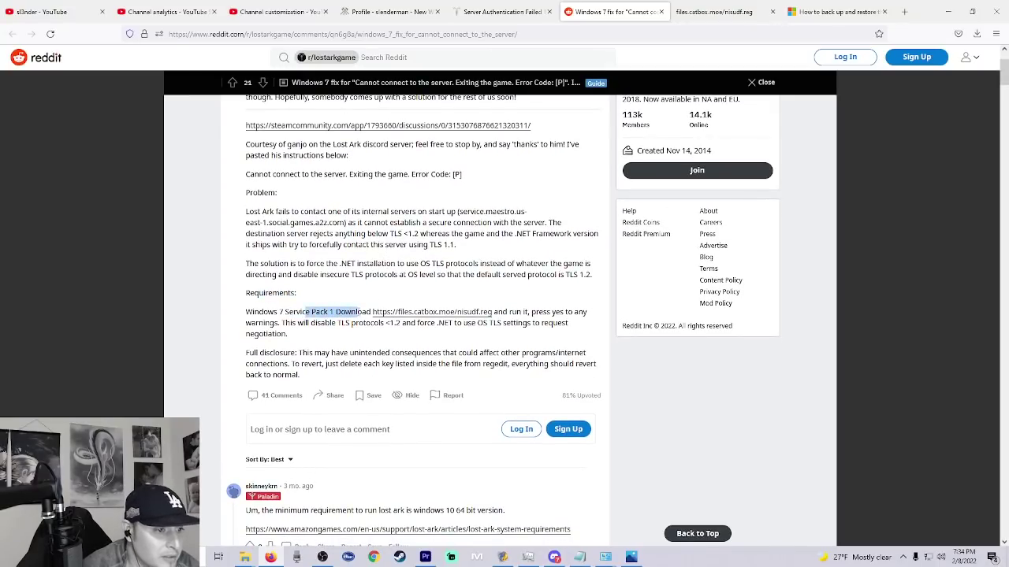
Step: Save the nisudf.reg file from the post's files.catbox.moe link to disk
{"action": "left_click", "coordinate": [445, 315]}
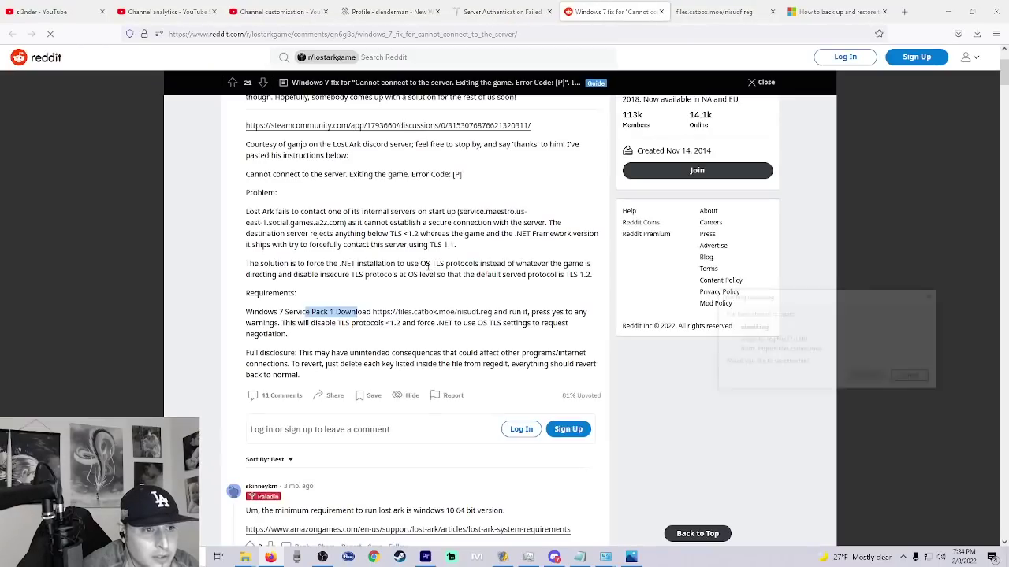
{"action": "left_click_drag", "start_coordinate": [806, 295], "coordinate": [710, 265]}
{"action": "left_click", "coordinate": [762, 351]}
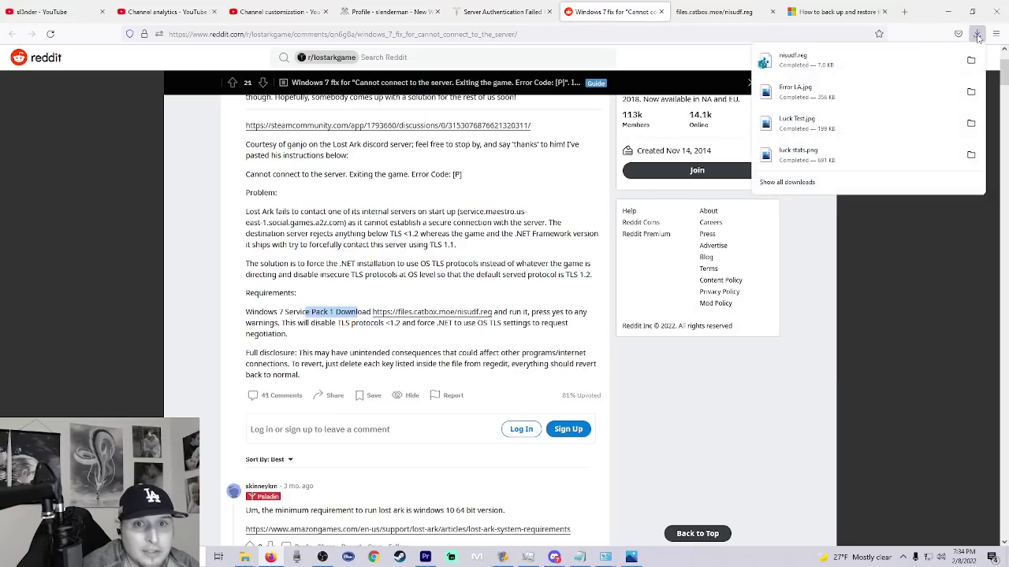
Step: Confirm the 7.0 KB nisudf.reg download in its folder and in Firefox's recent downloads list
{"action": "right_click", "coordinate": [859, 71]}
{"action": "left_click", "coordinate": [887, 81]}
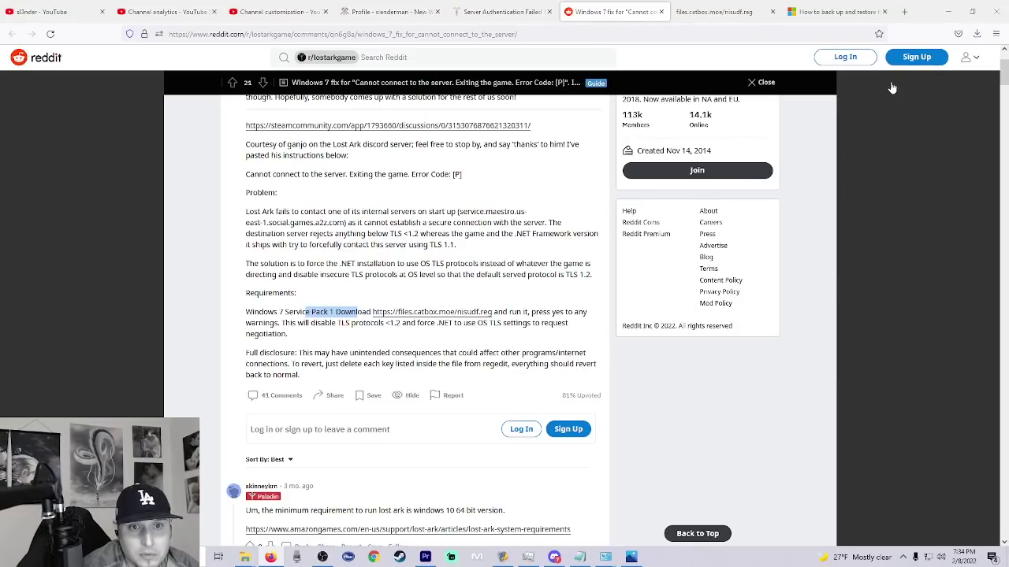
{"action": "left_click", "coordinate": [659, 96]}
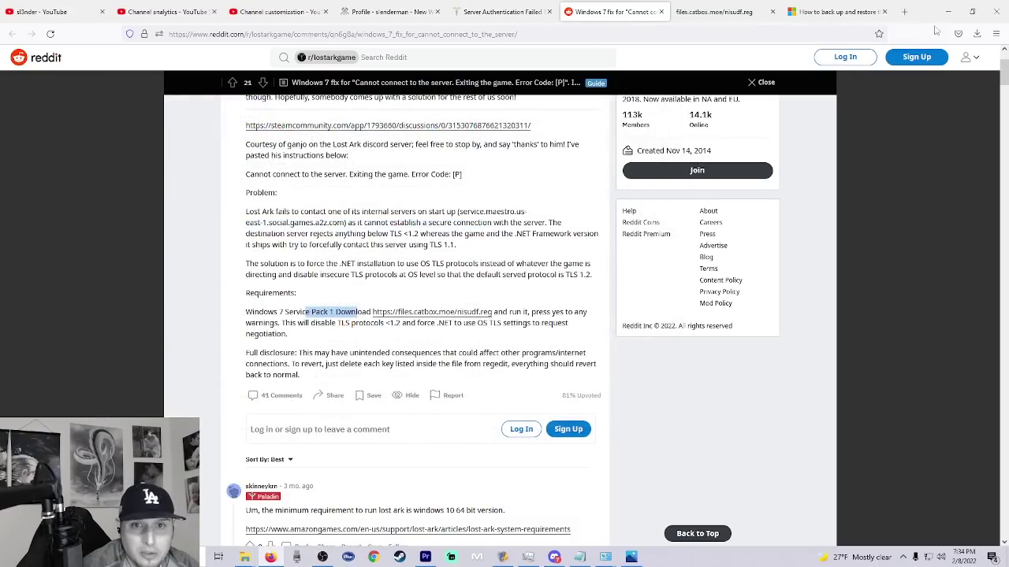
{"action": "left_click", "coordinate": [976, 36]}
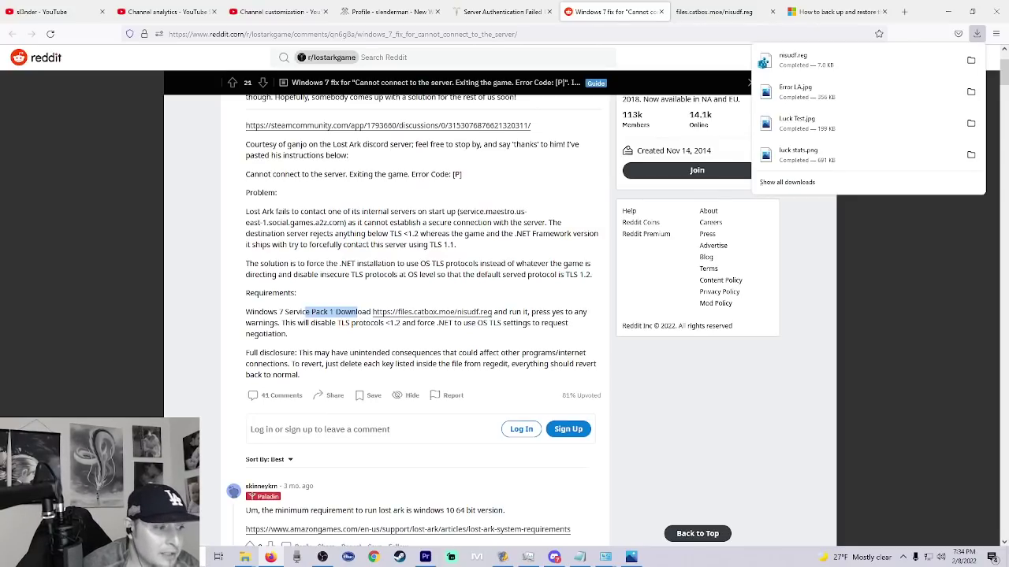
{"action": "right_click", "coordinate": [808, 67]}
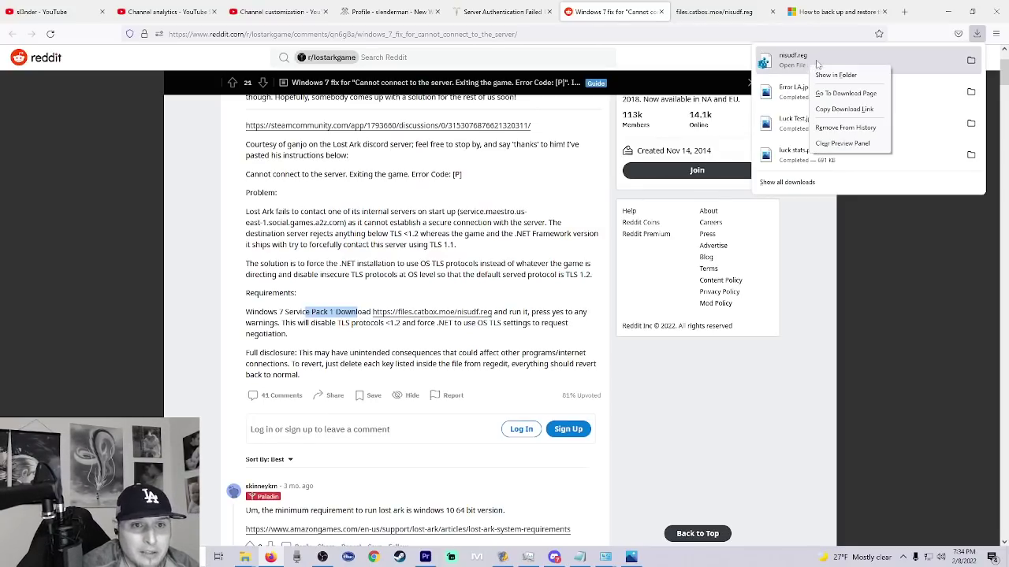
{"action": "left_click", "coordinate": [828, 75]}
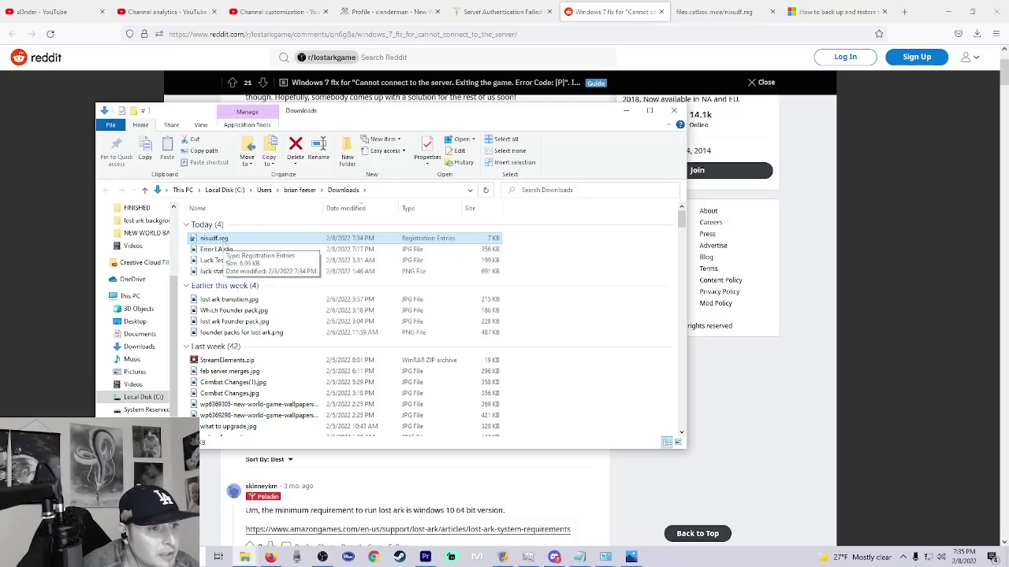
{"action": "double_click", "coordinate": [216, 238]}
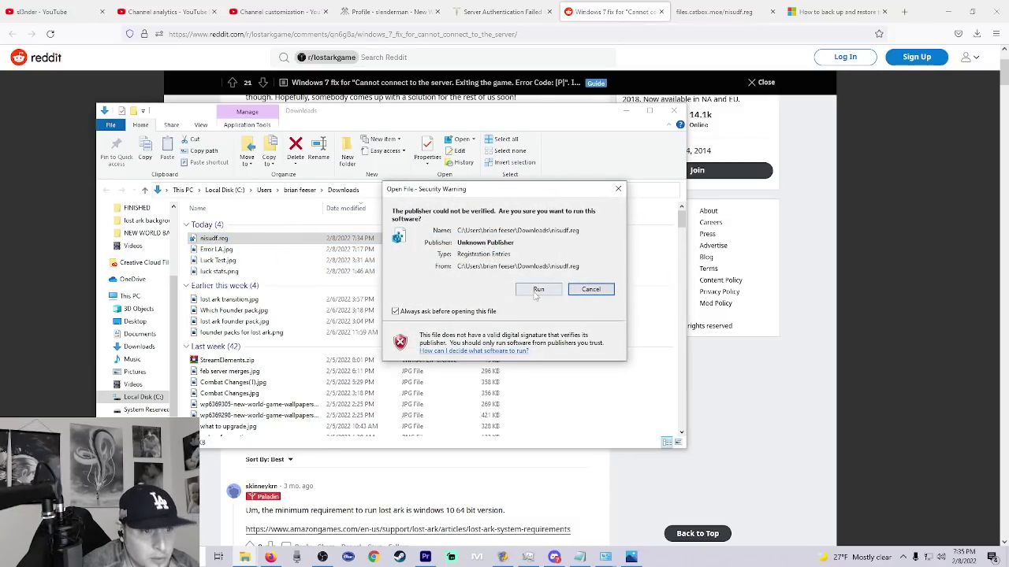
{"action": "left_click", "coordinate": [618, 189]}
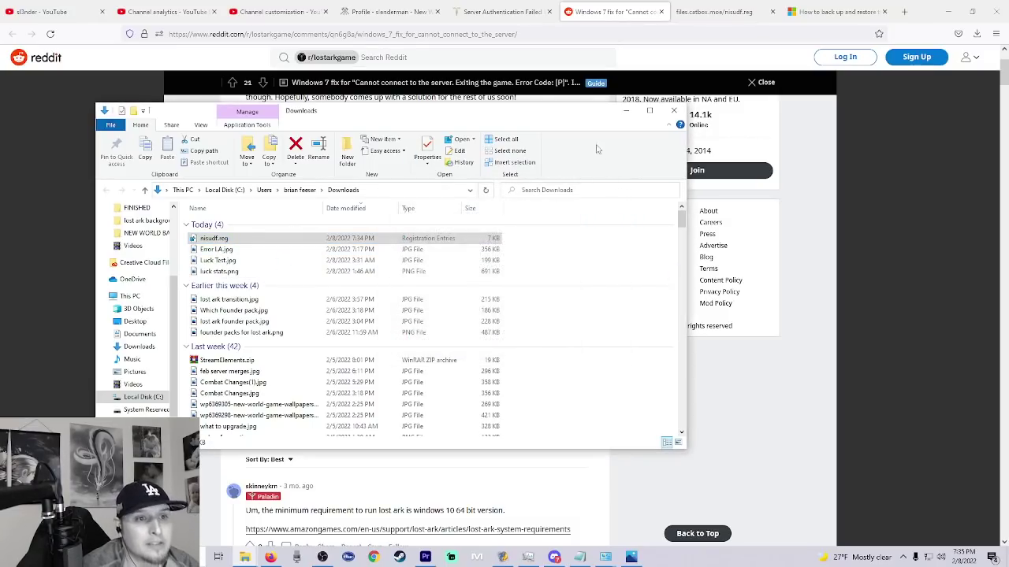
{"action": "left_click", "coordinate": [674, 111]}
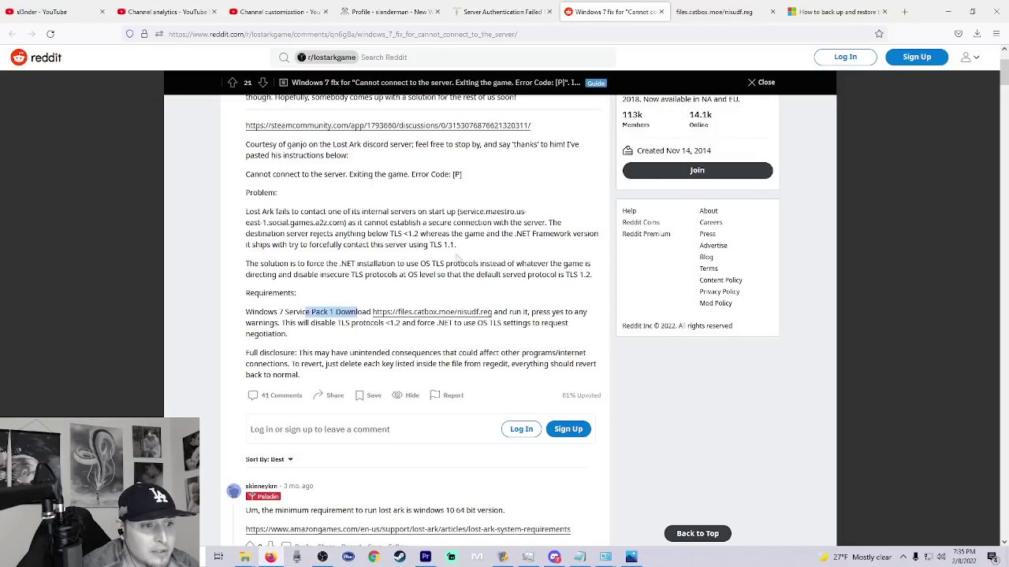
{"action": "scroll", "coordinate": [477, 264], "scroll_direction": "down", "scroll_amount": 1}
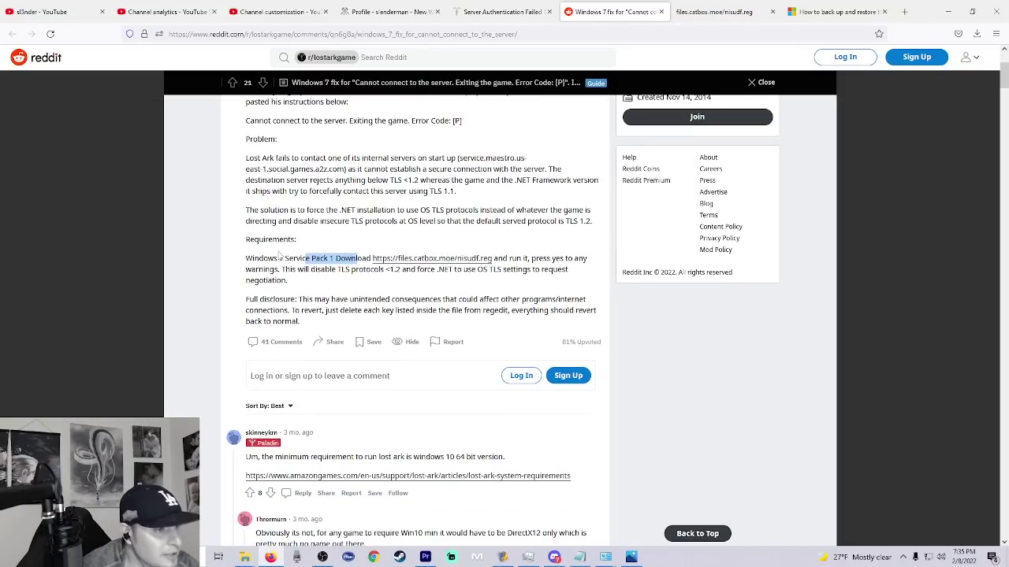
{"action": "left_click_drag", "start_coordinate": [531, 258], "coordinate": [564, 258]}
{"action": "left_click", "coordinate": [482, 281]}
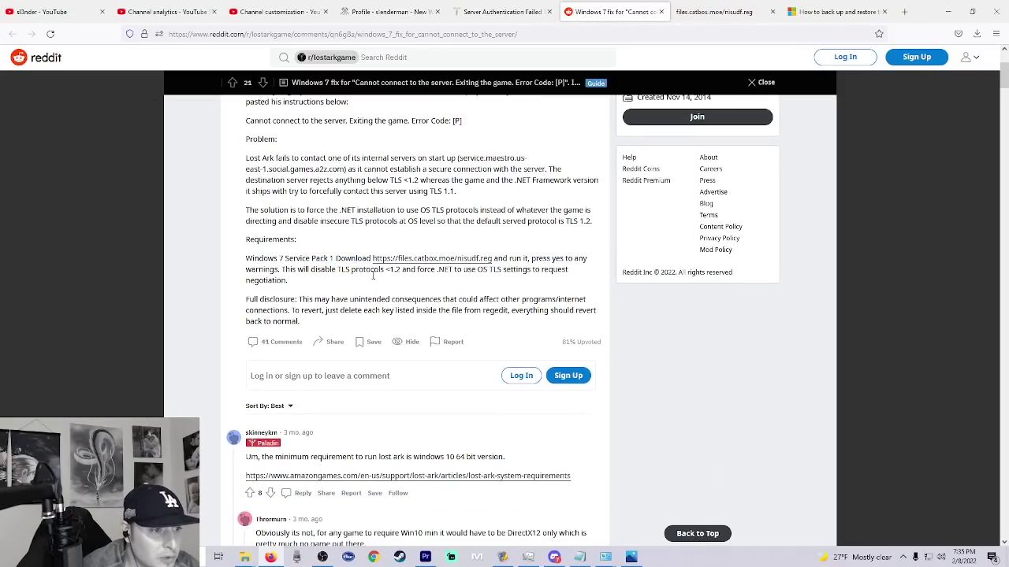
{"action": "left_click_drag", "start_coordinate": [313, 269], "coordinate": [484, 270]}
{"action": "left_click", "coordinate": [438, 271]}
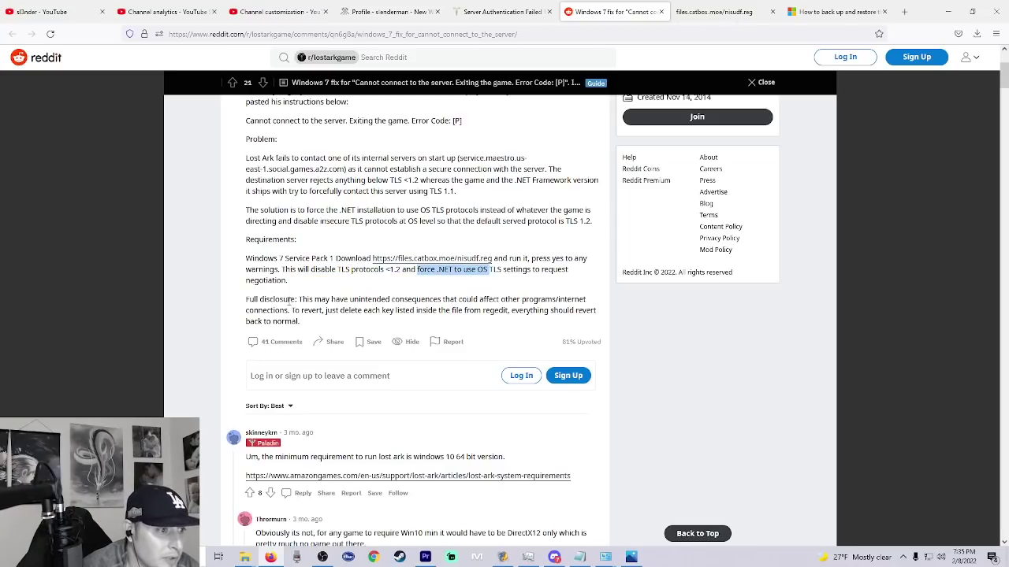
{"action": "scroll", "coordinate": [289, 300], "scroll_direction": "down", "scroll_amount": 3}
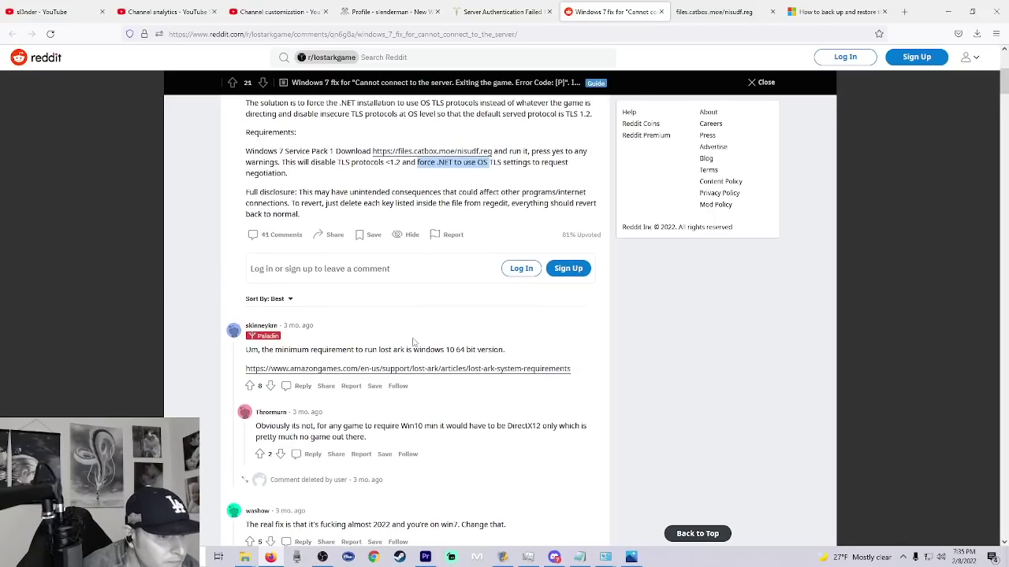
{"action": "scroll", "coordinate": [413, 341], "scroll_direction": "up", "scroll_amount": 5}
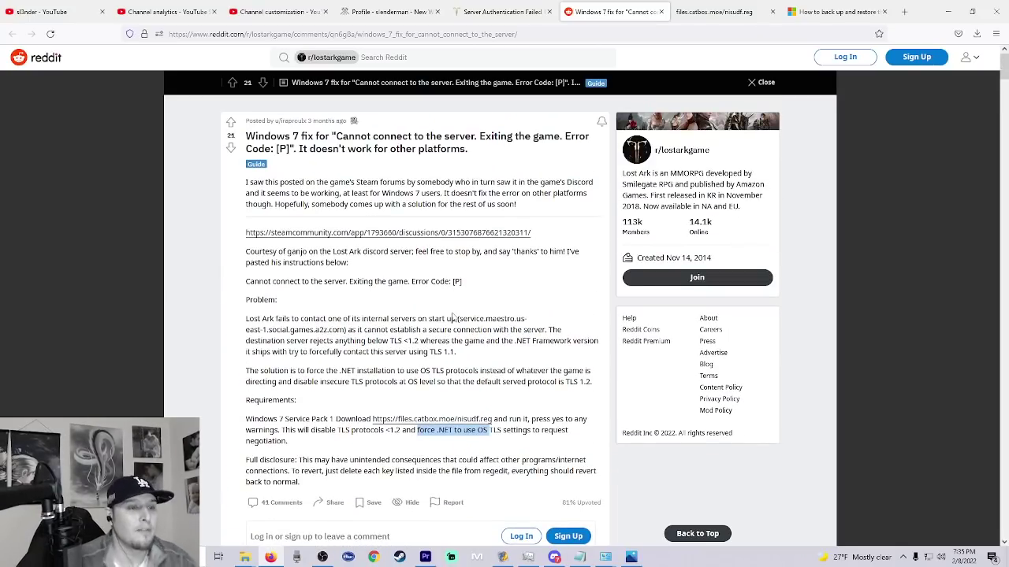